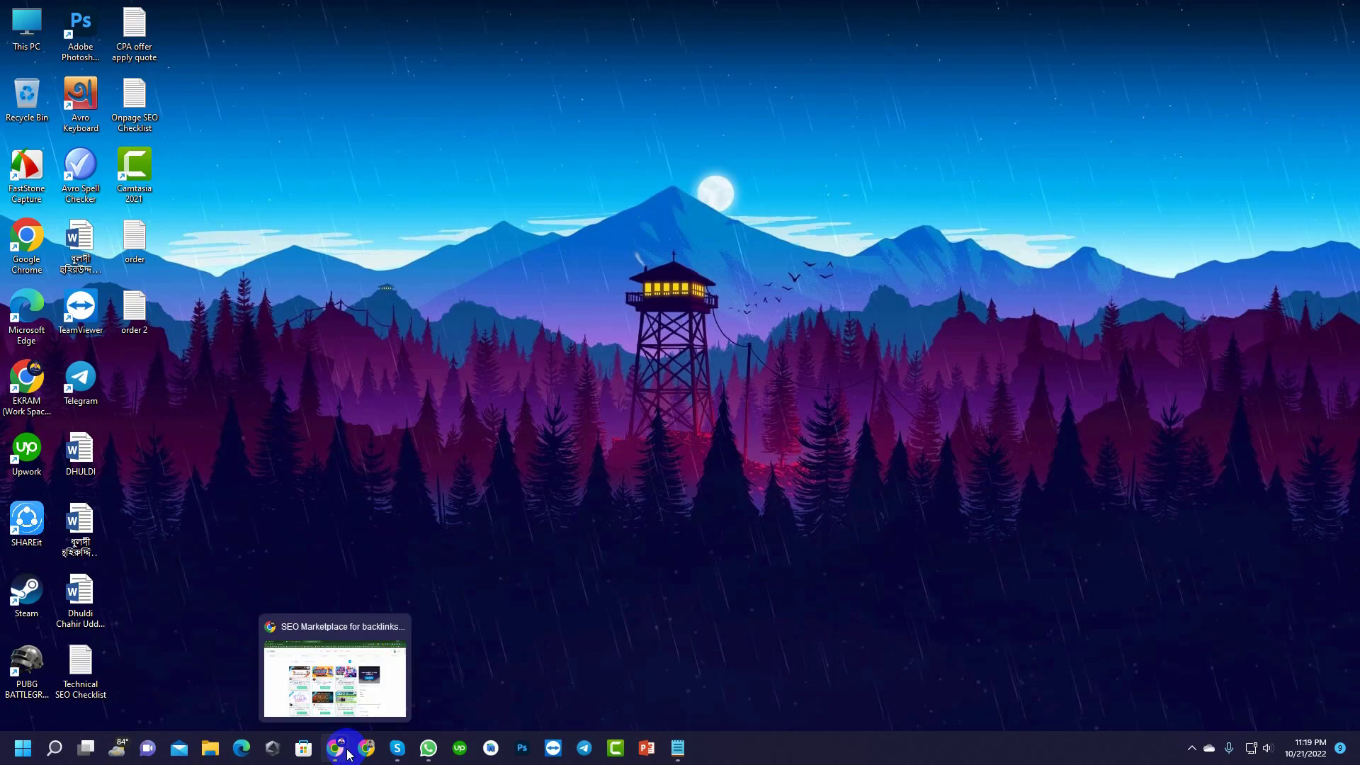
# - Switch to the Chrome window with the SEOClerks marketplace and look over the featured services on its home page
pyautogui.click(305, 669)
pyautogui.scroll(-15, 923, 265)
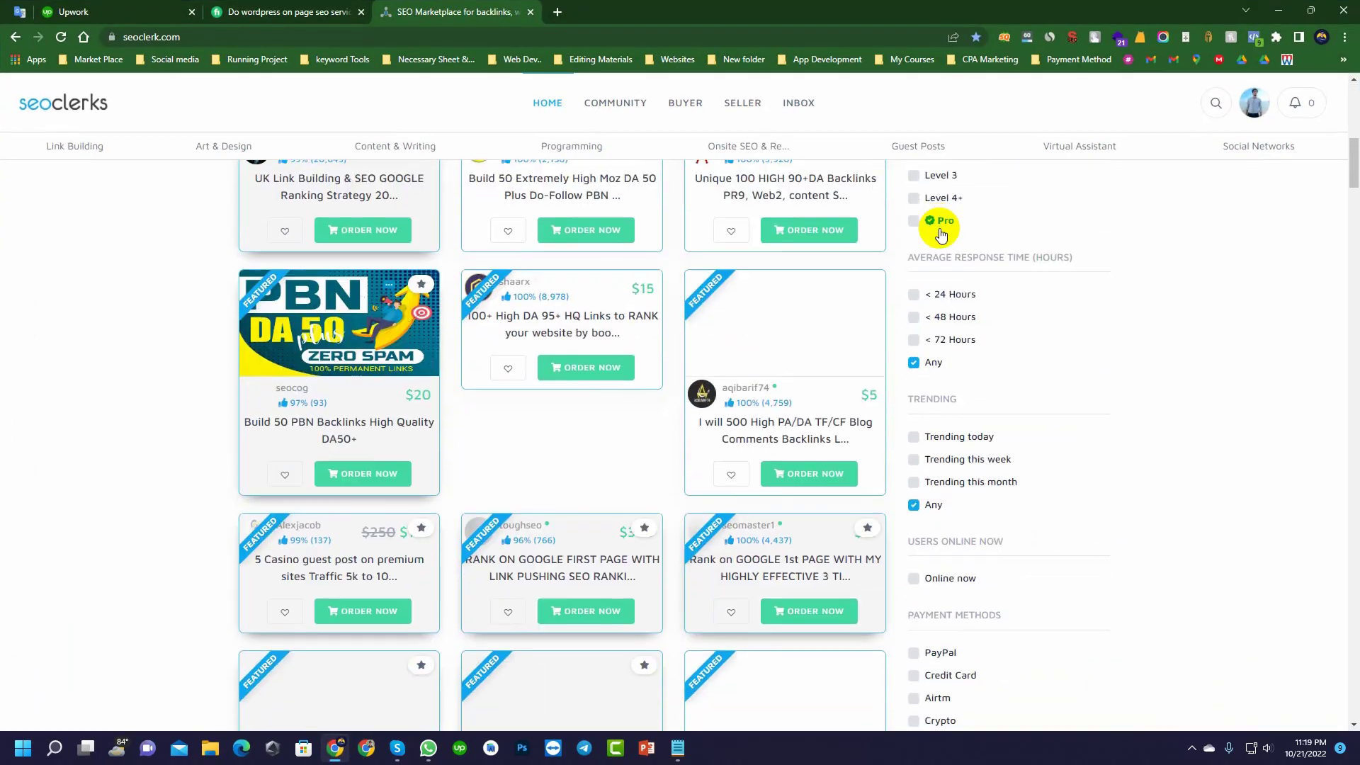
pyautogui.scroll(12, 938, 239)
pyautogui.scroll(3, 938, 239)
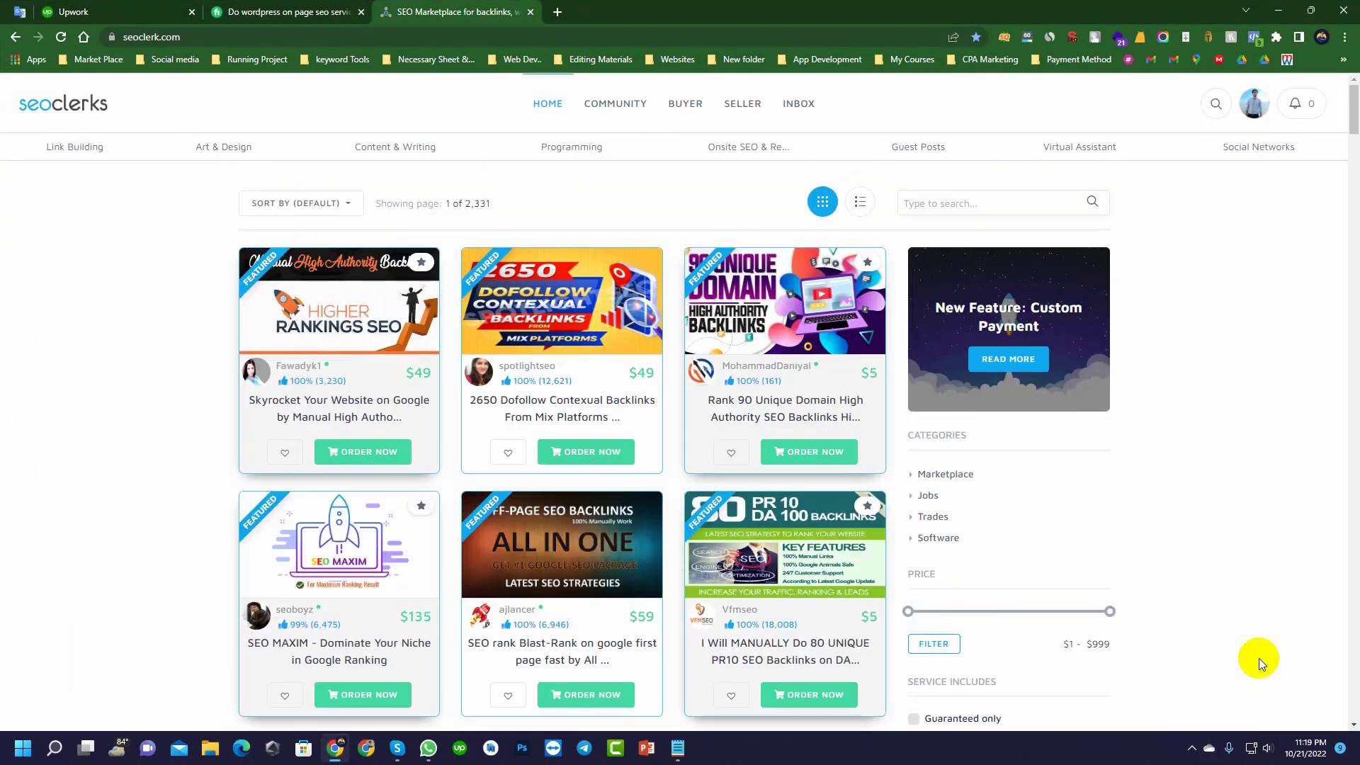
pyautogui.click(1192, 749)
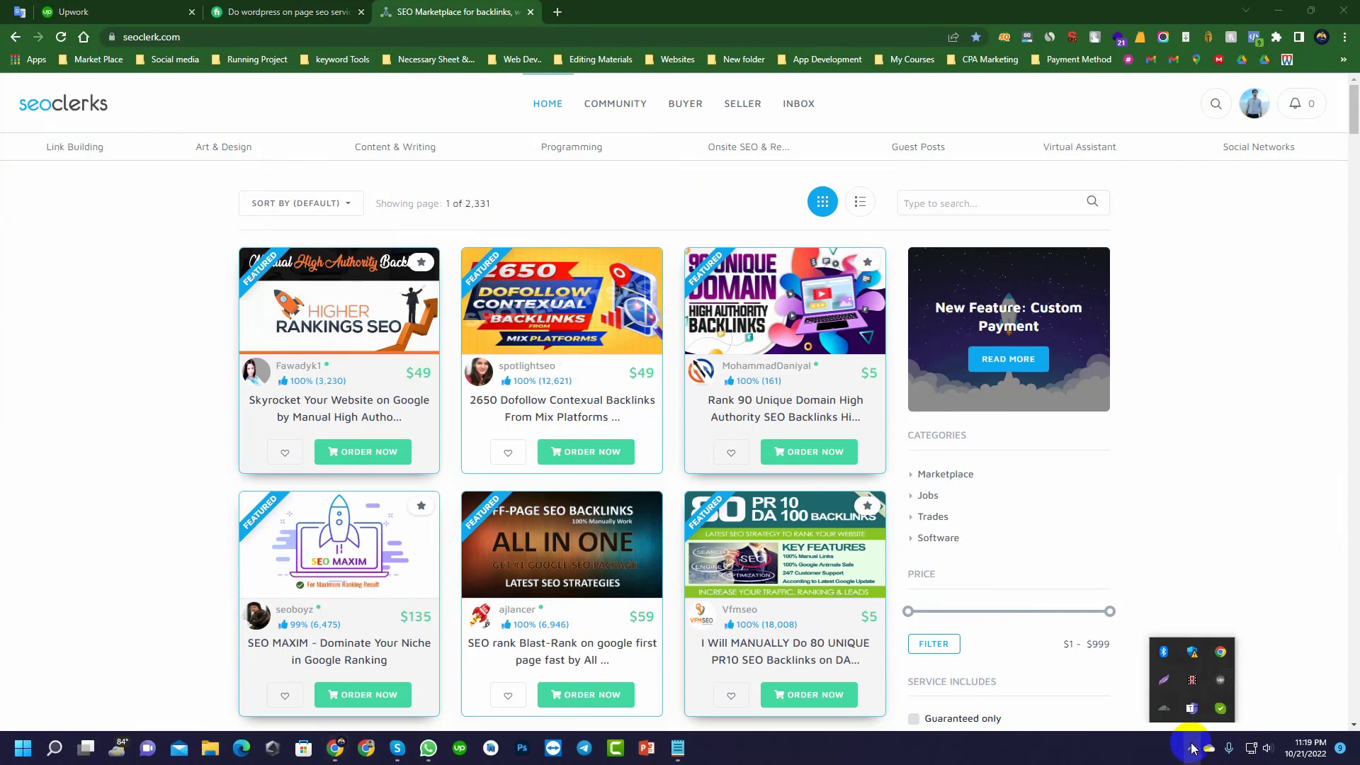
pyautogui.click(1192, 749)
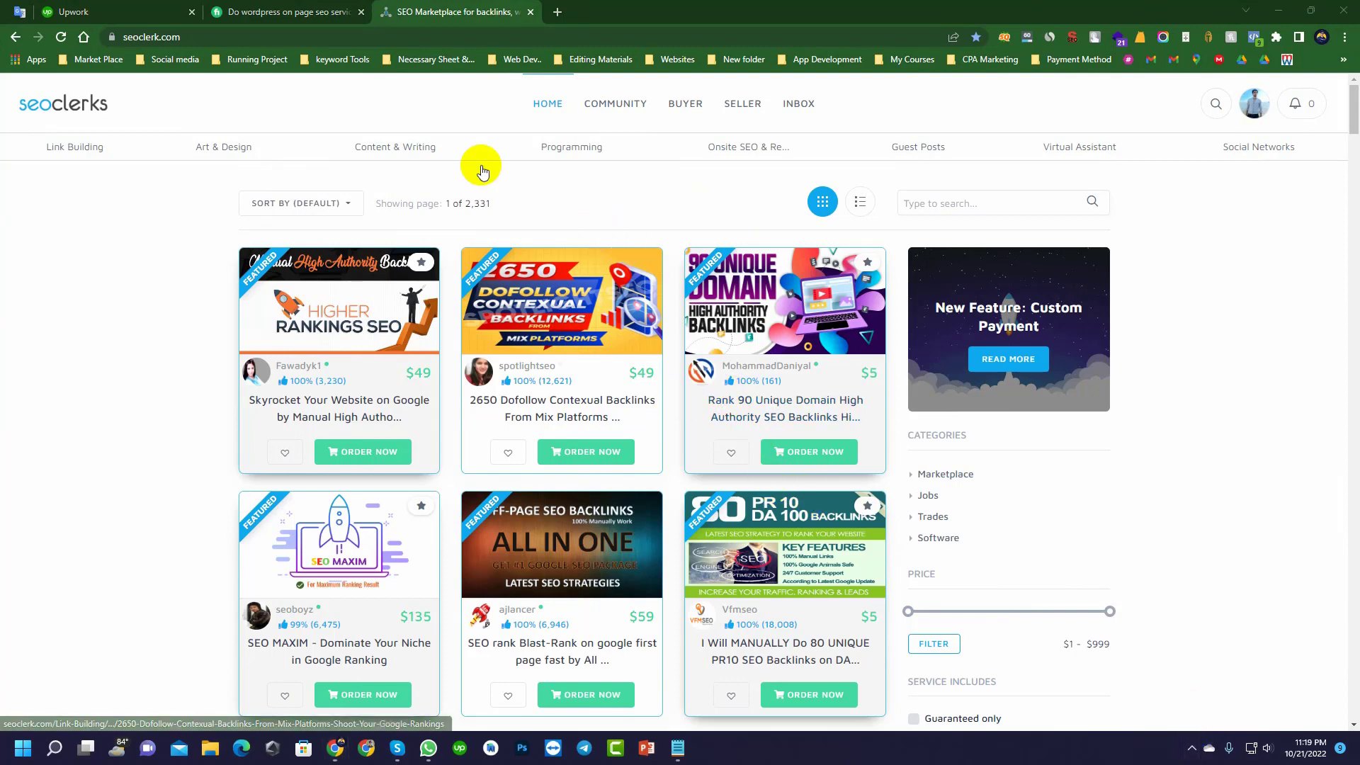
# - Open the account's own seller profile and examine its listed services, achievements and profile details
pyautogui.click(1252, 108)
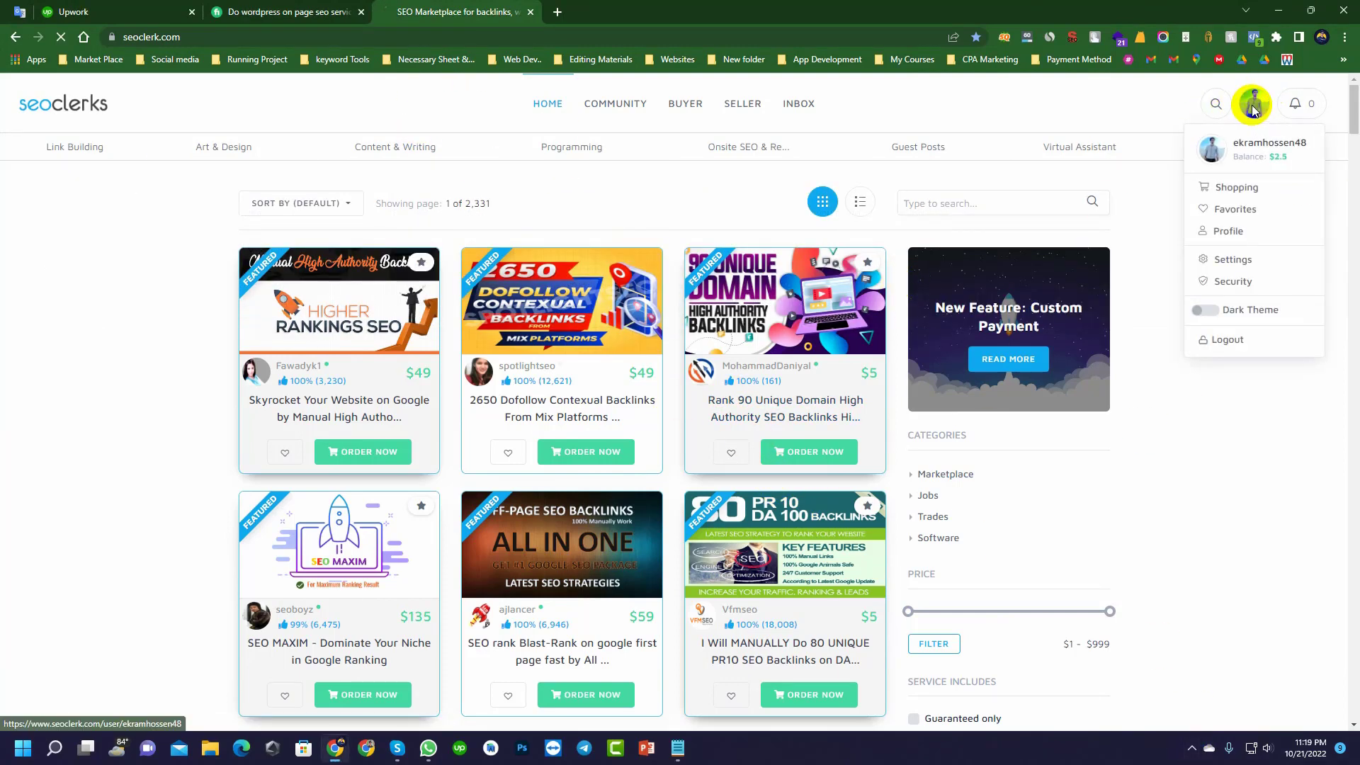
pyautogui.scroll(-3, 610, 343)
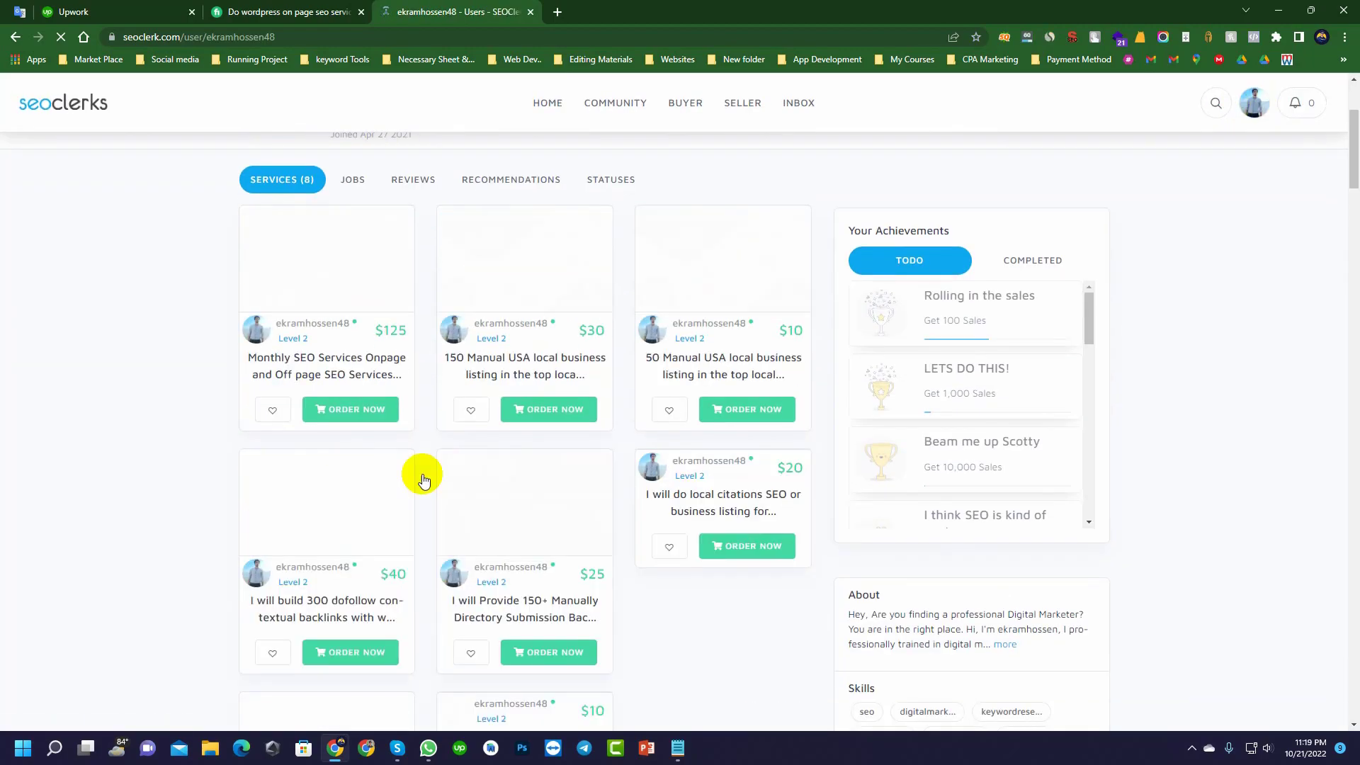
pyautogui.scroll(-6, 379, 486)
pyautogui.scroll(6, 388, 492)
pyautogui.scroll(-5, 388, 494)
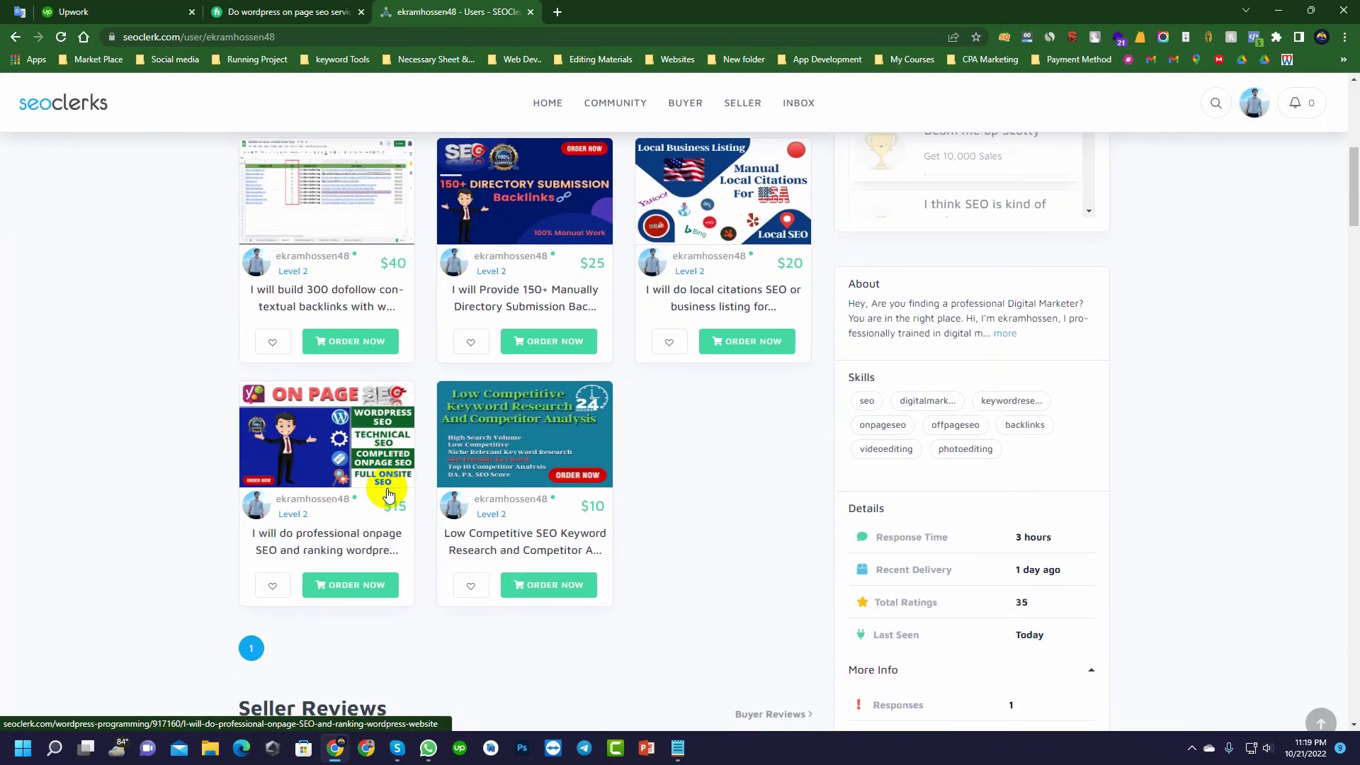
pyautogui.scroll(-3, 388, 495)
pyautogui.scroll(4, 388, 486)
pyautogui.scroll(6, 420, 385)
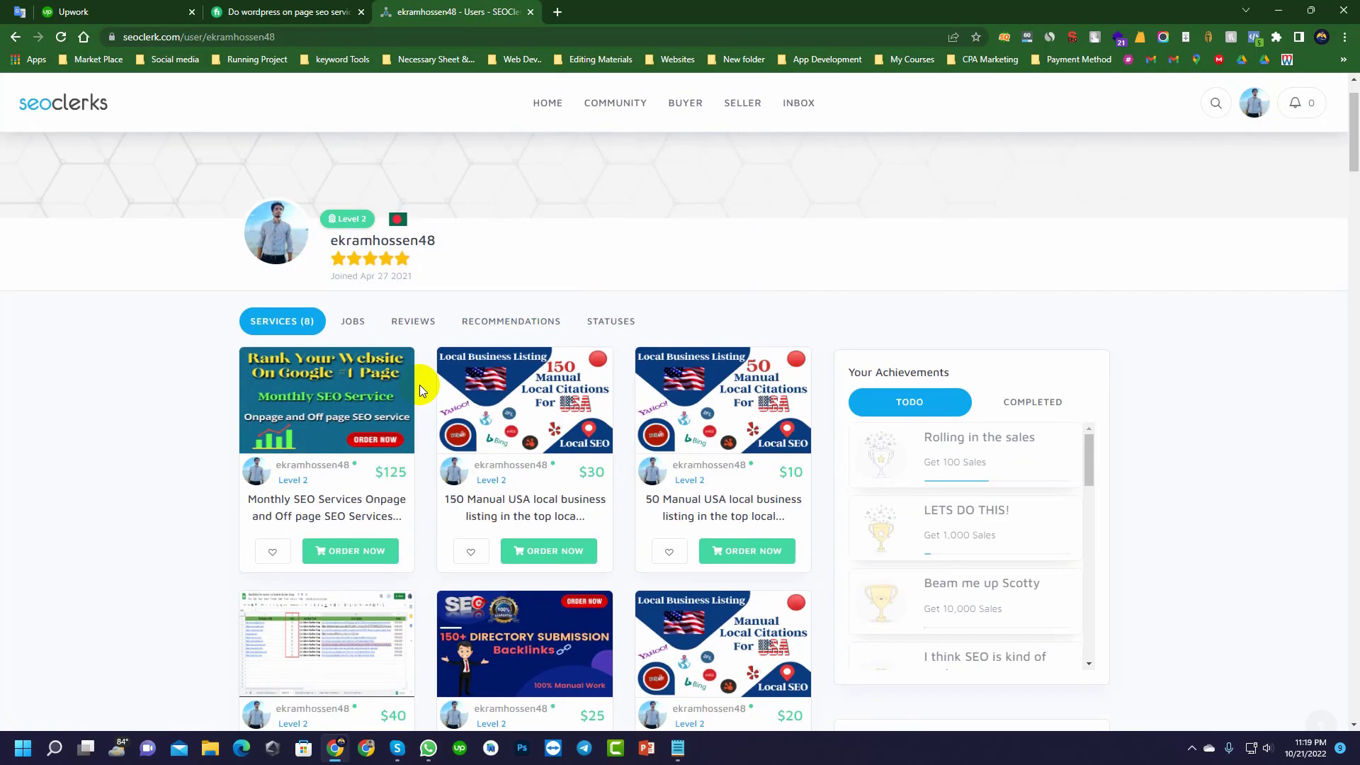
pyautogui.scroll(1, 420, 385)
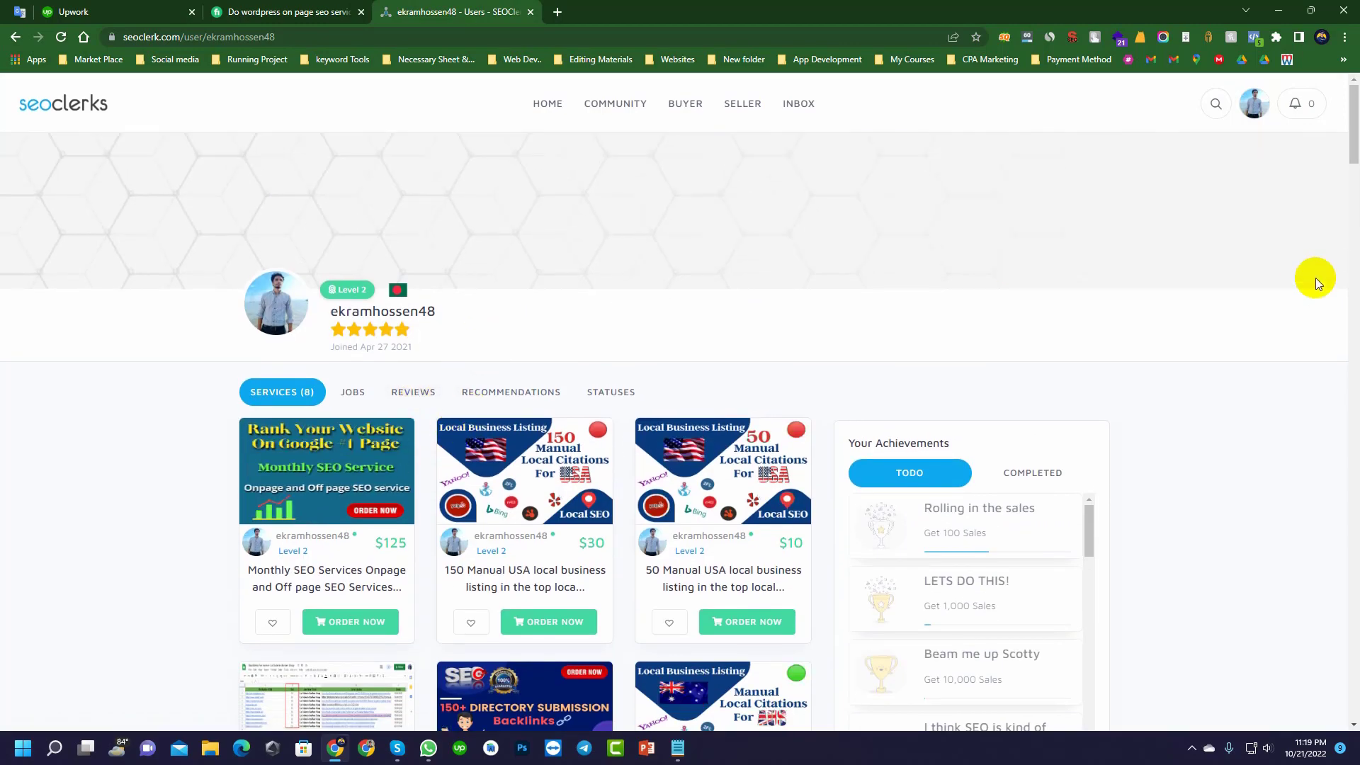
pyautogui.scroll(-4, 892, 324)
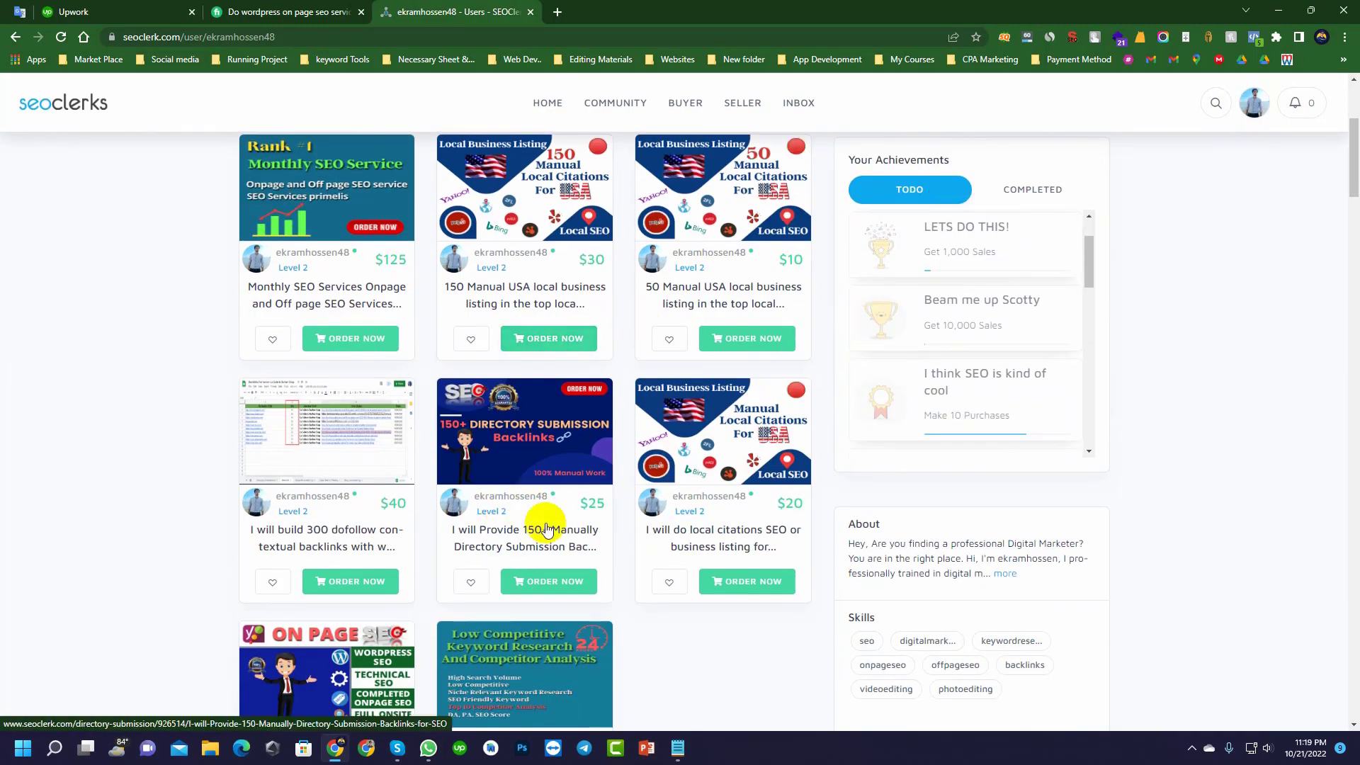
pyautogui.scroll(4, 546, 528)
# - Go to the seller's My Services management page and start a new service
pyautogui.moveTo(740, 112)
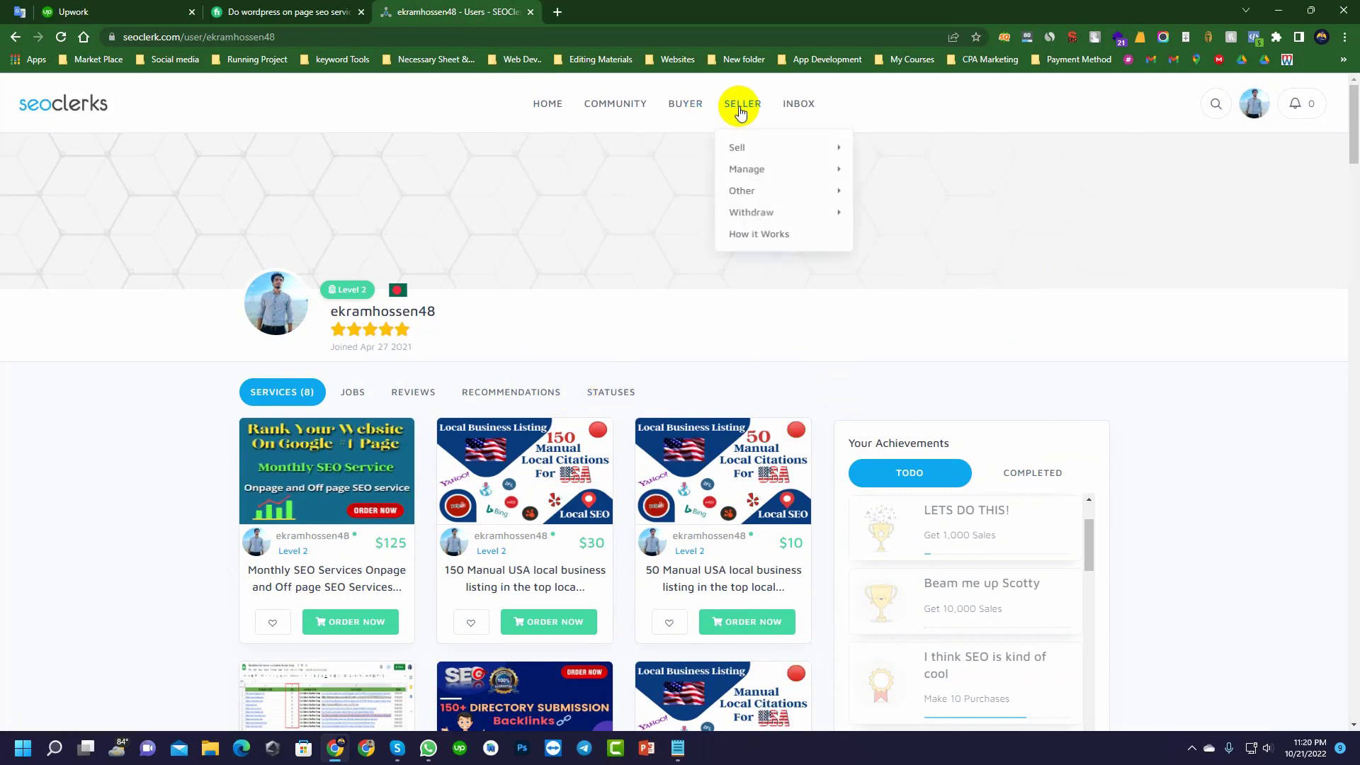
pyautogui.moveTo(770, 154)
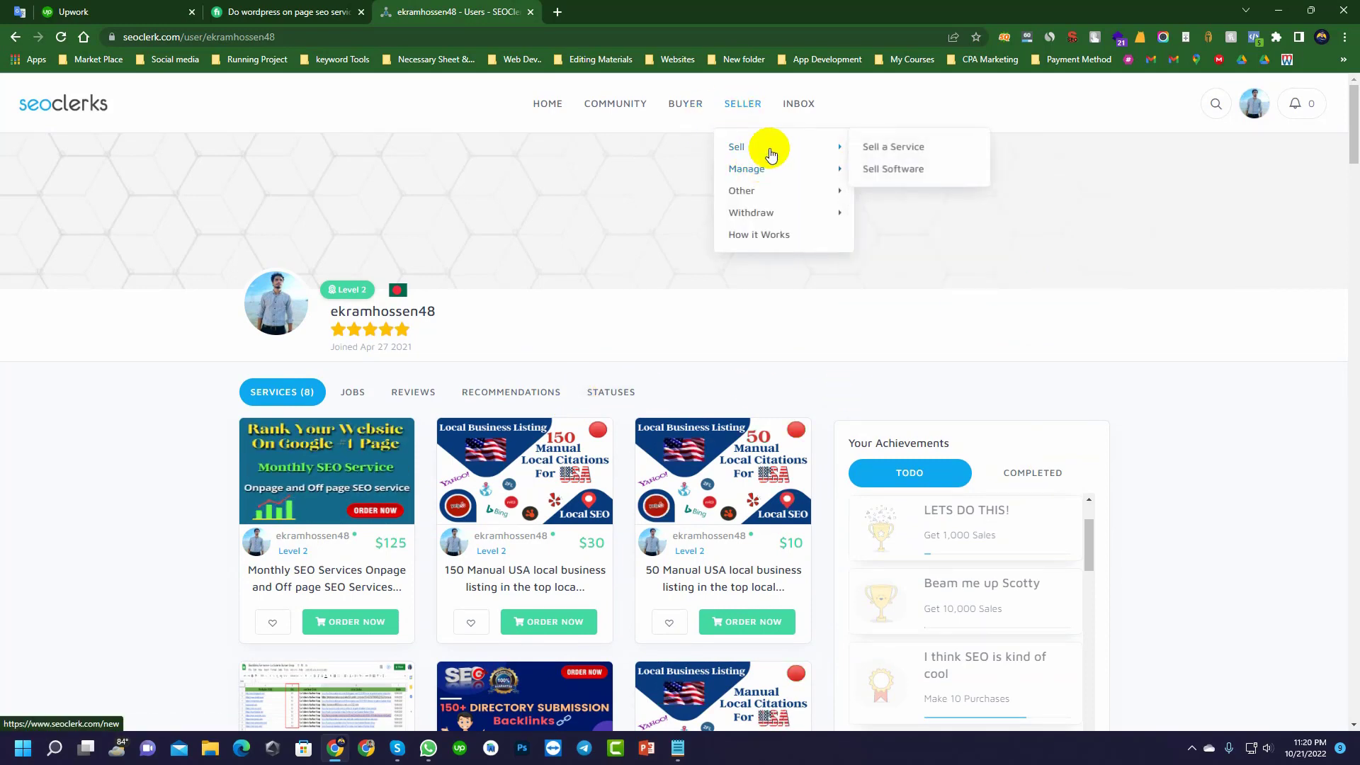
pyautogui.click(904, 170)
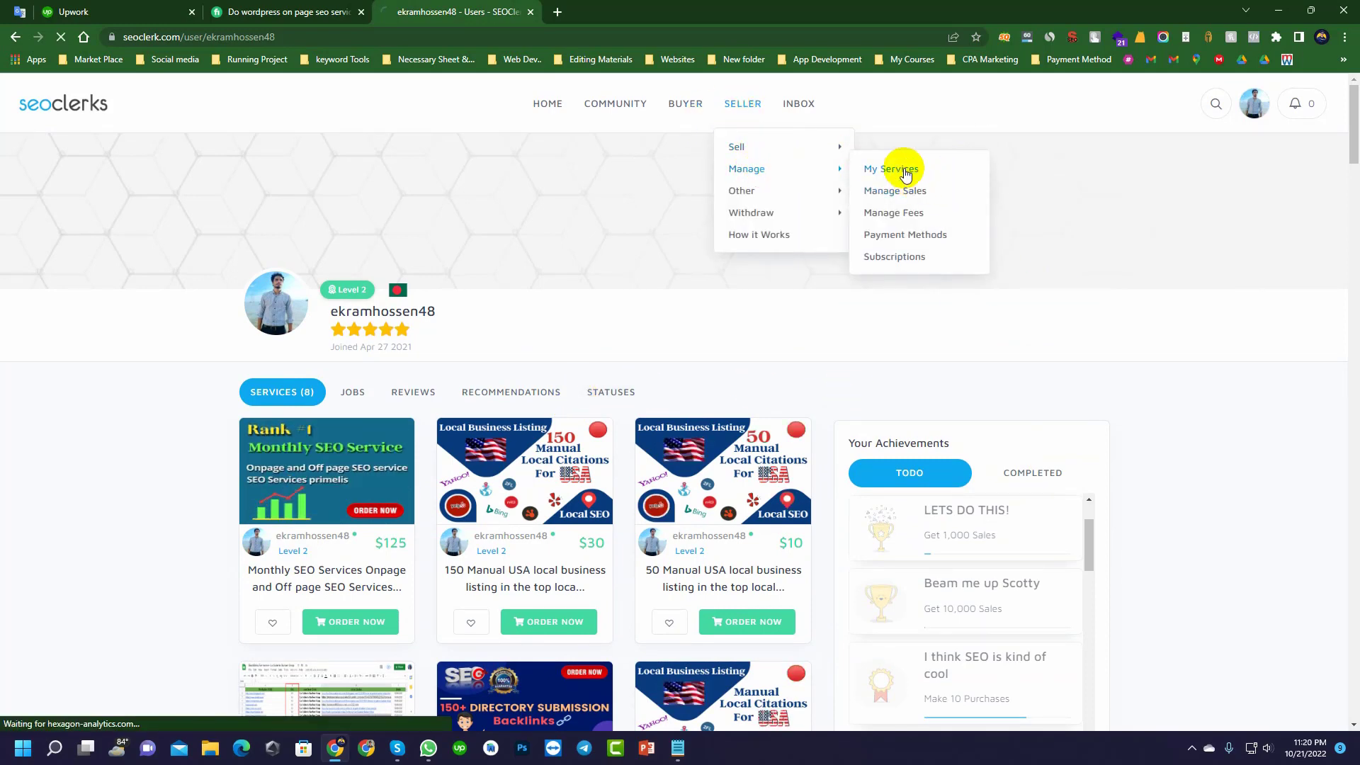
pyautogui.scroll(-3, 894, 177)
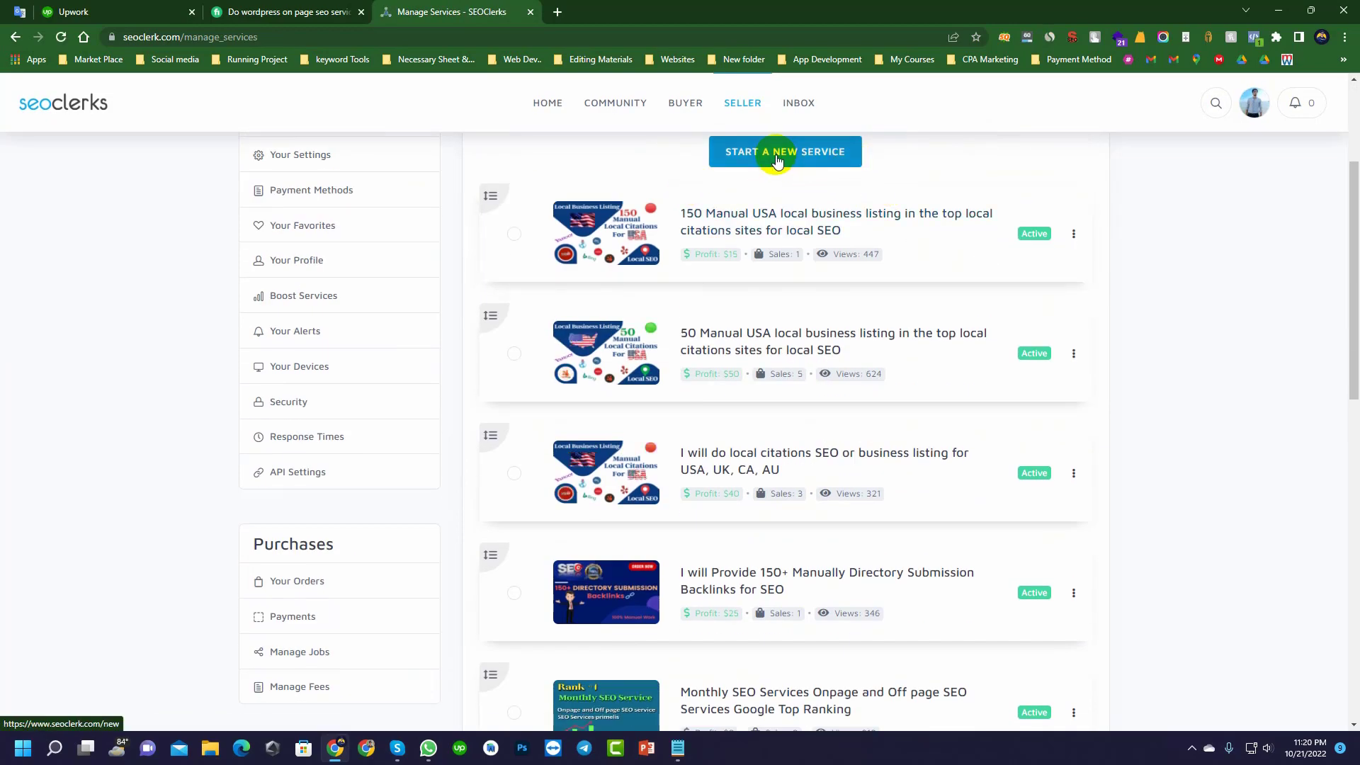
pyautogui.click(747, 160)
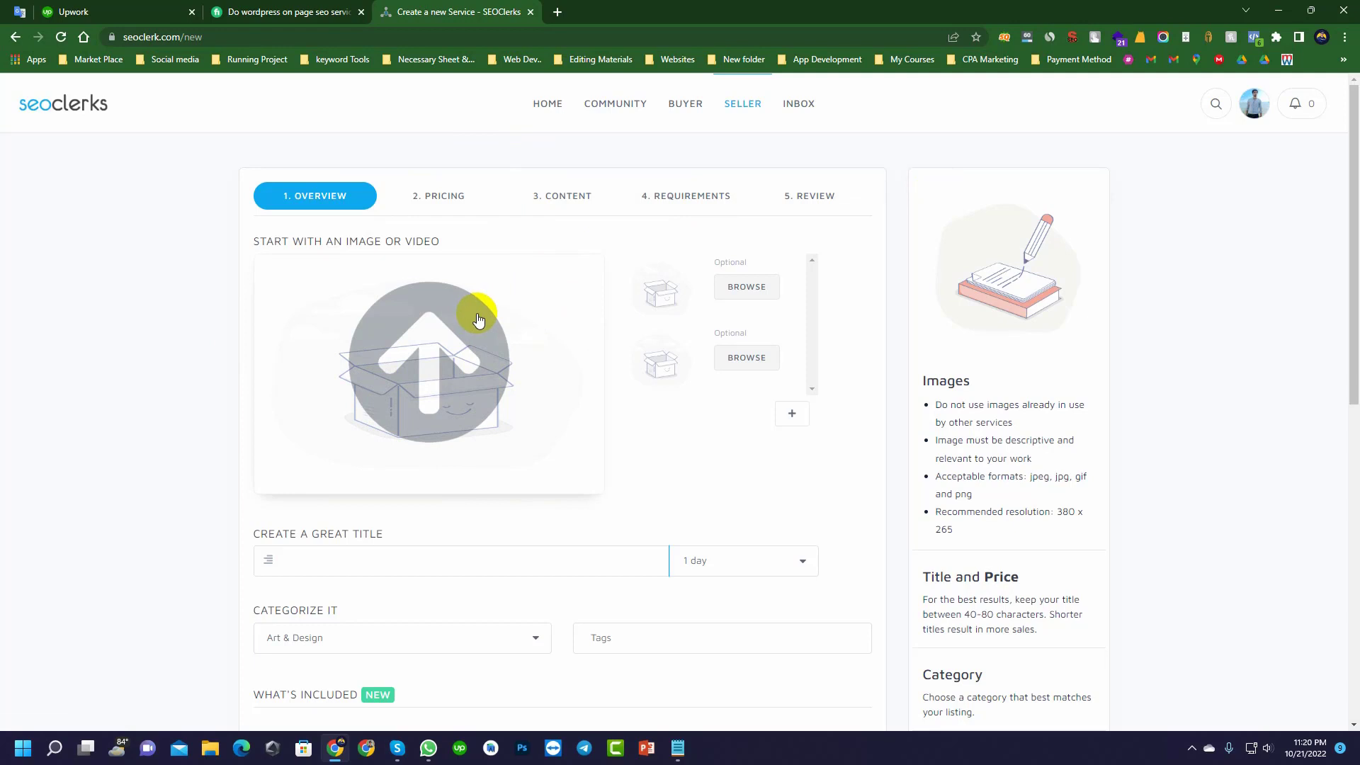
# - Read through the prepared service title and description in the Notepad draft and return to the new service form
pyautogui.click(343, 560)
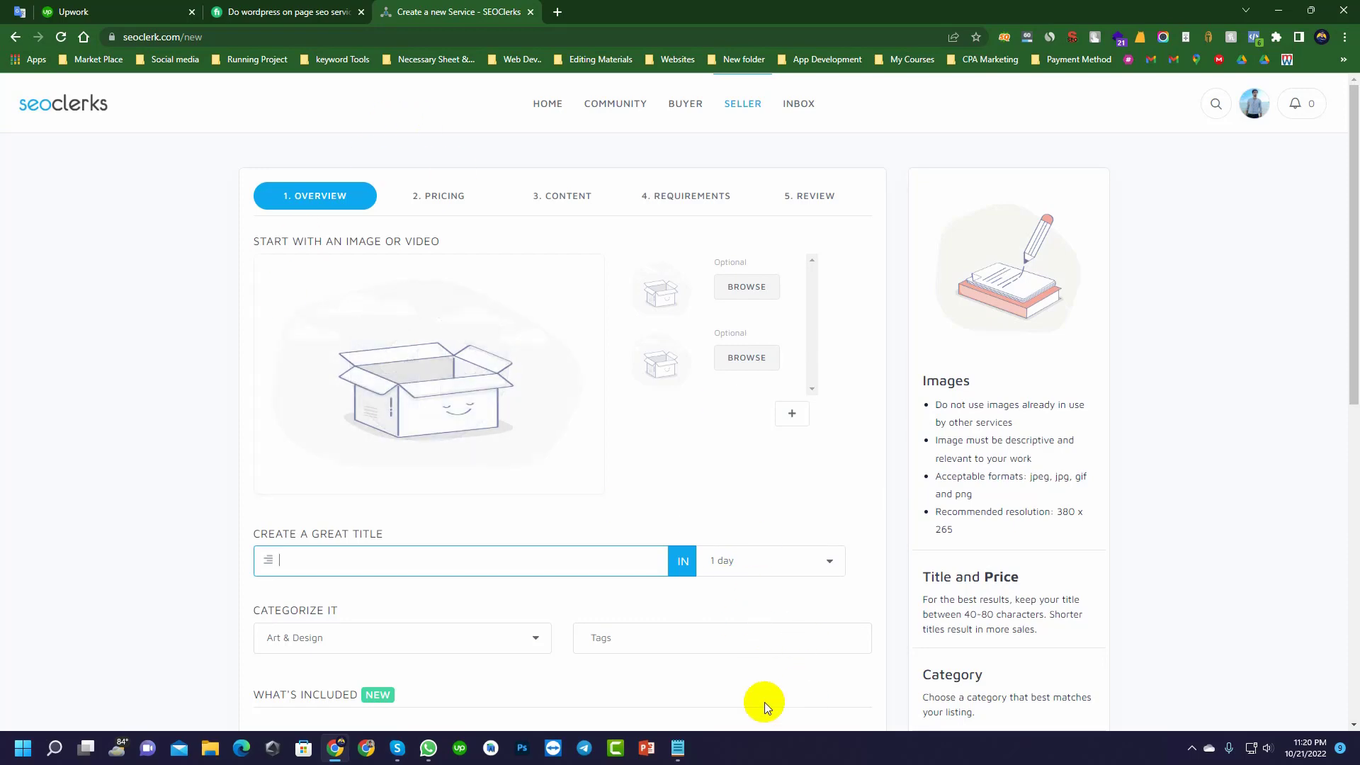
pyautogui.click(676, 752)
pyautogui.scroll(-10, 874, 382)
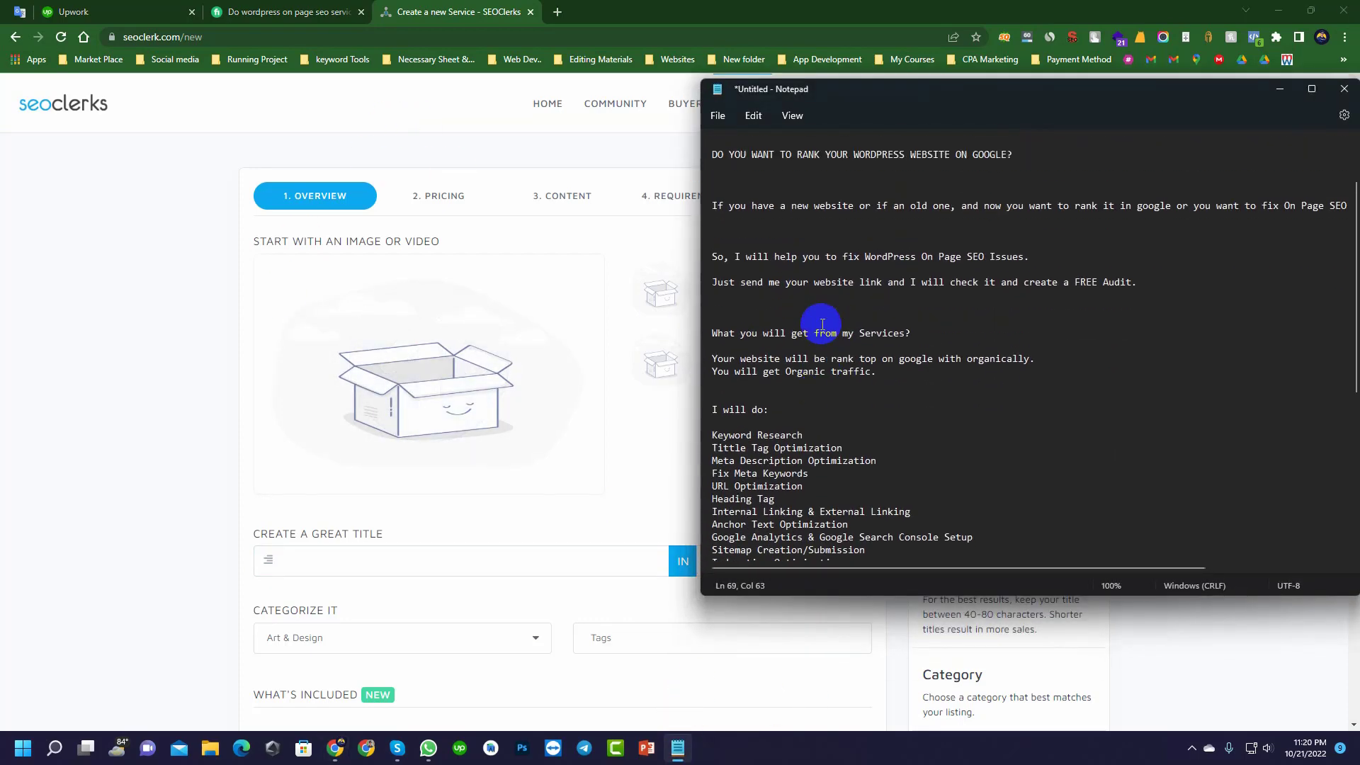
pyautogui.scroll(-2, 828, 304)
pyautogui.scroll(12, 772, 234)
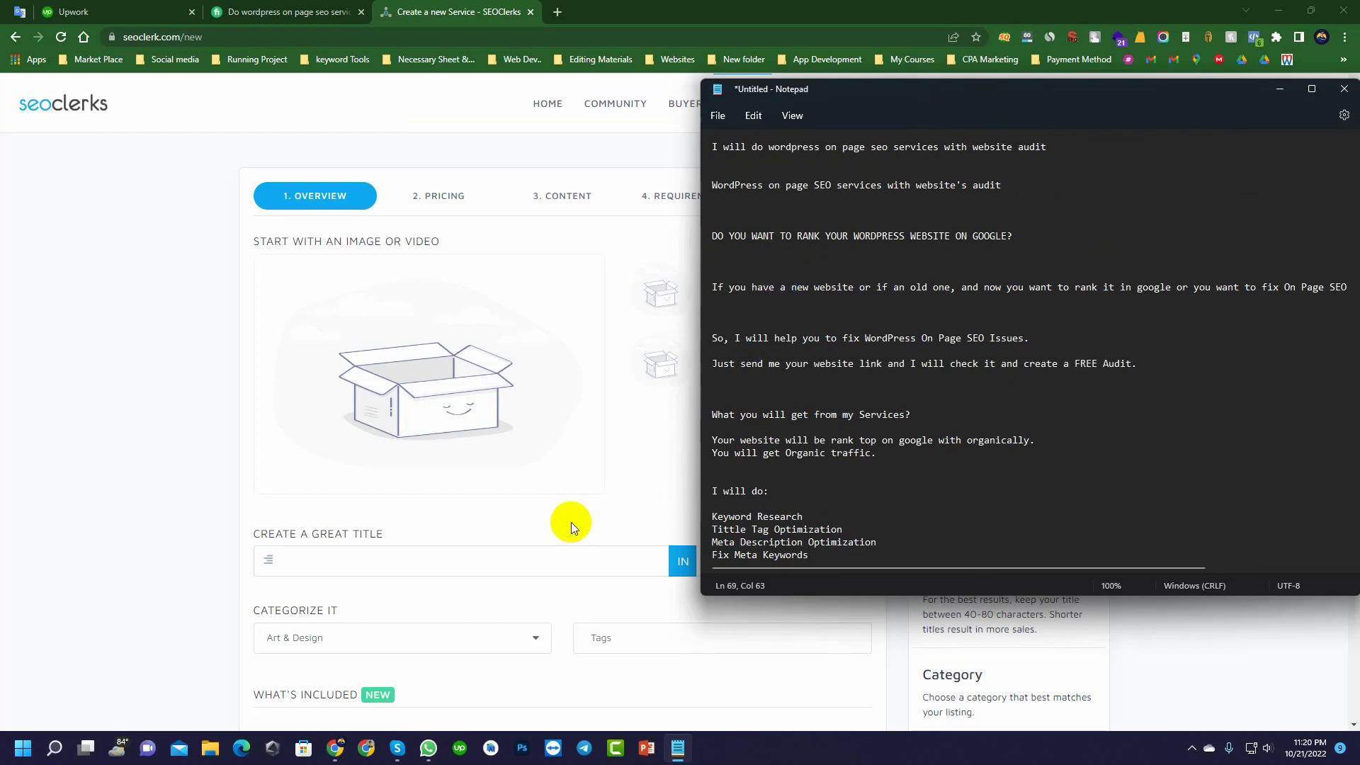
pyautogui.click(533, 507)
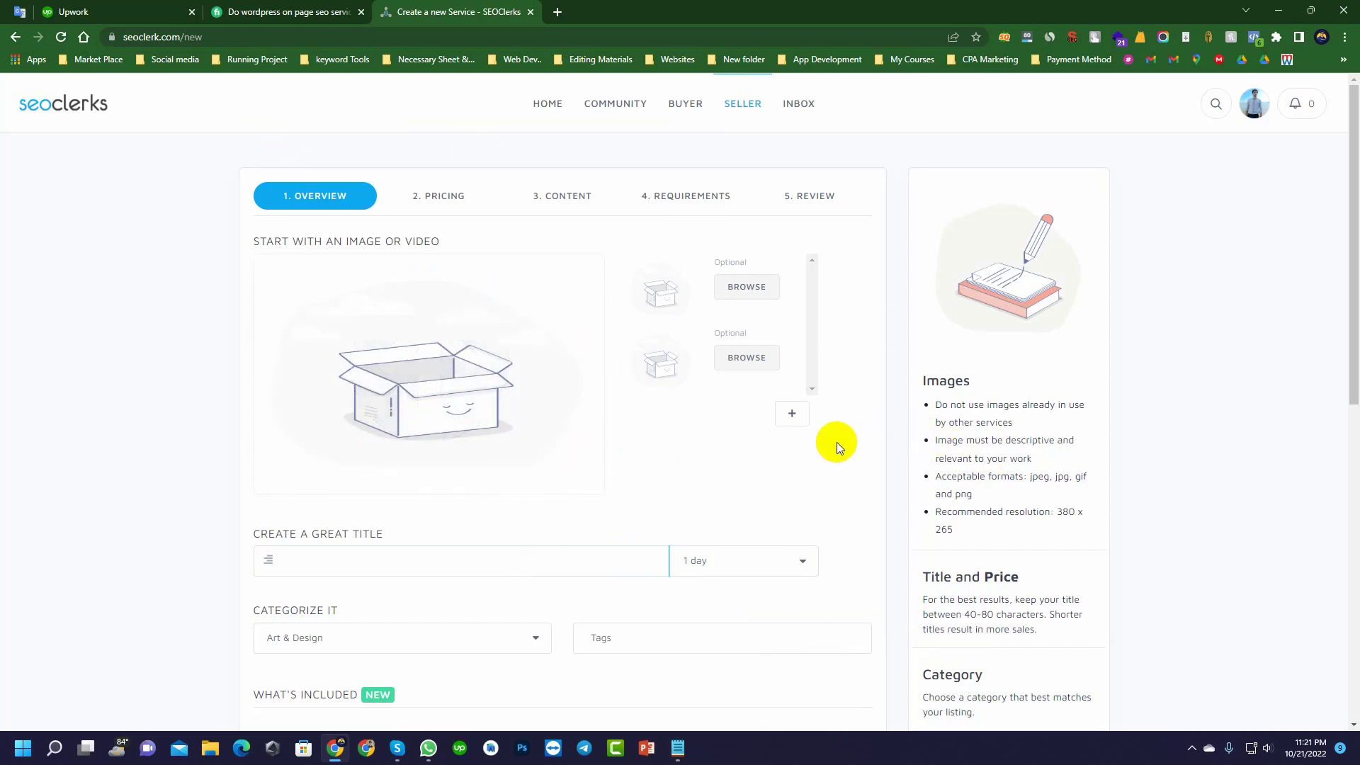
# - Upload Screenshot_36 from the Lightshot folder as the main image of the new service
pyautogui.click(432, 369)
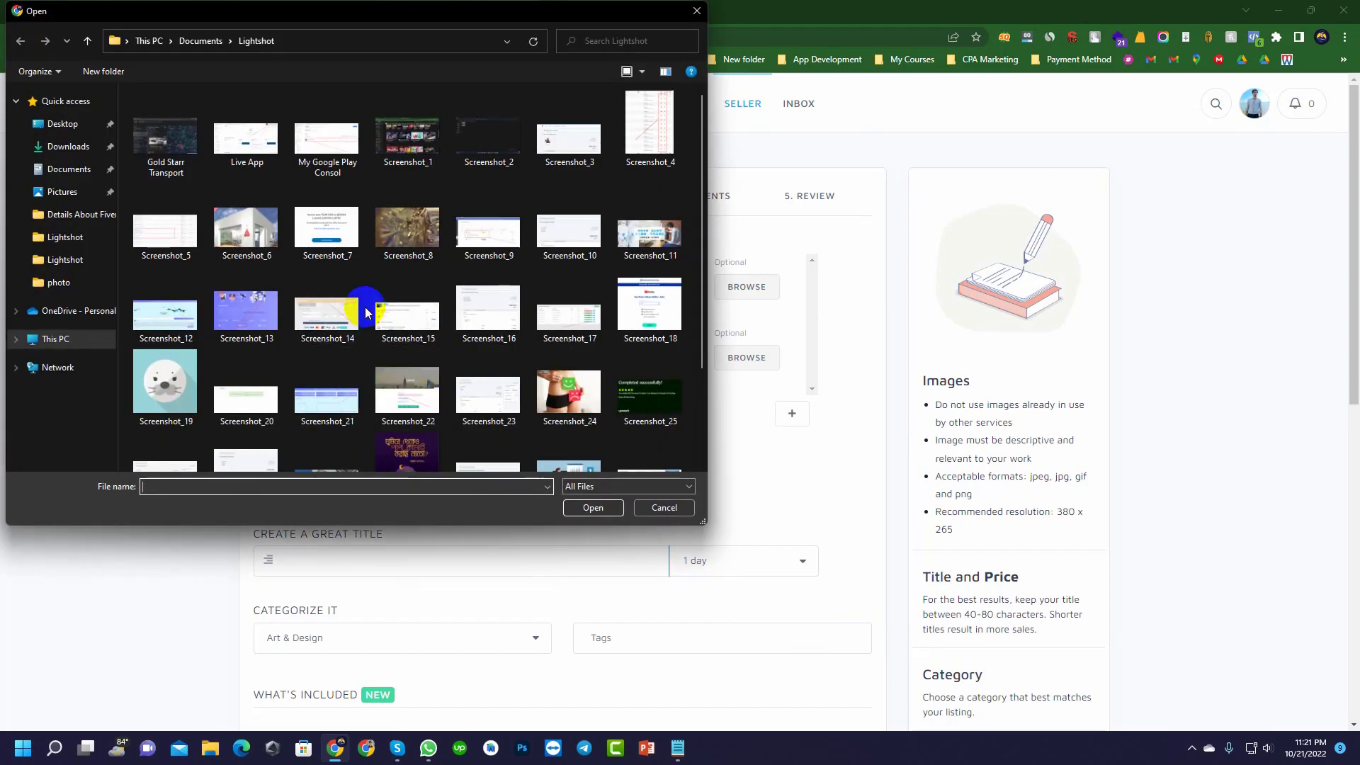
pyautogui.scroll(-2, 446, 293)
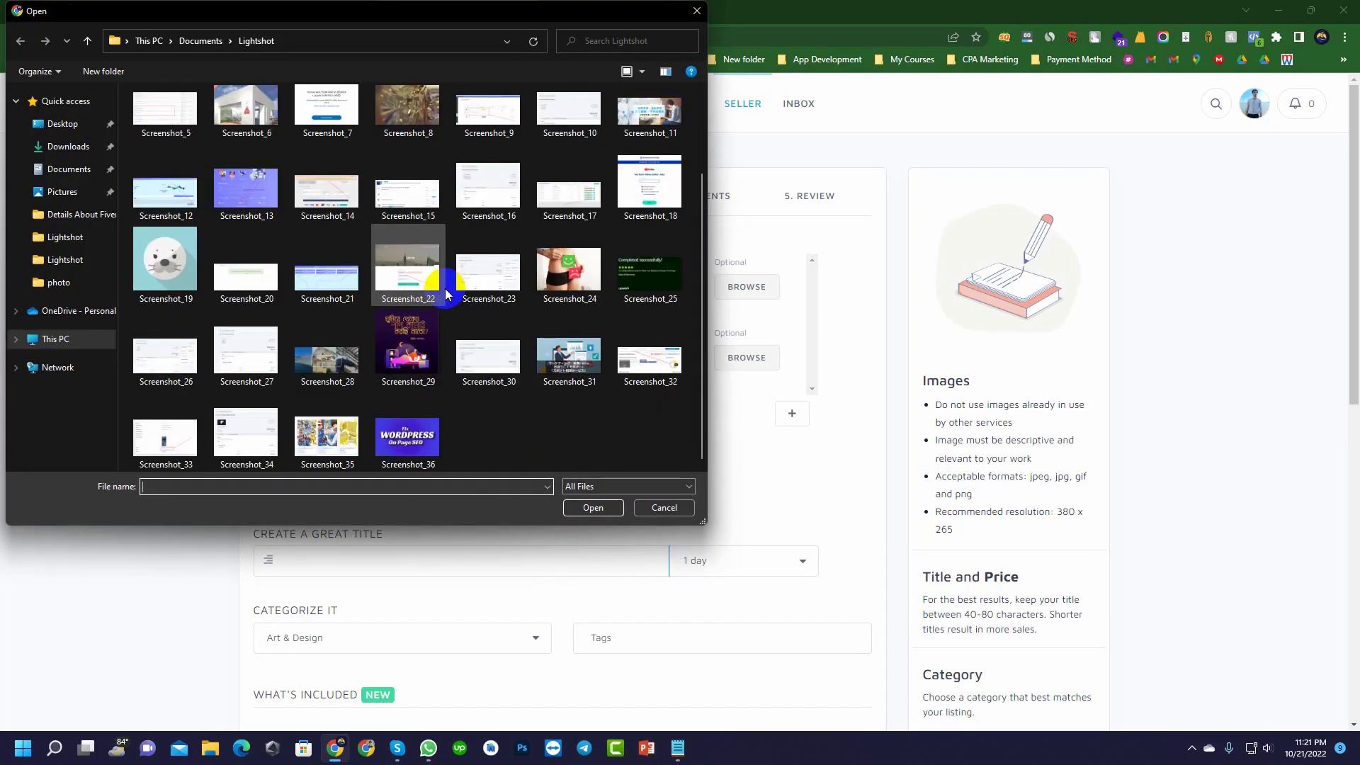
pyautogui.click(412, 435)
pyautogui.click(597, 508)
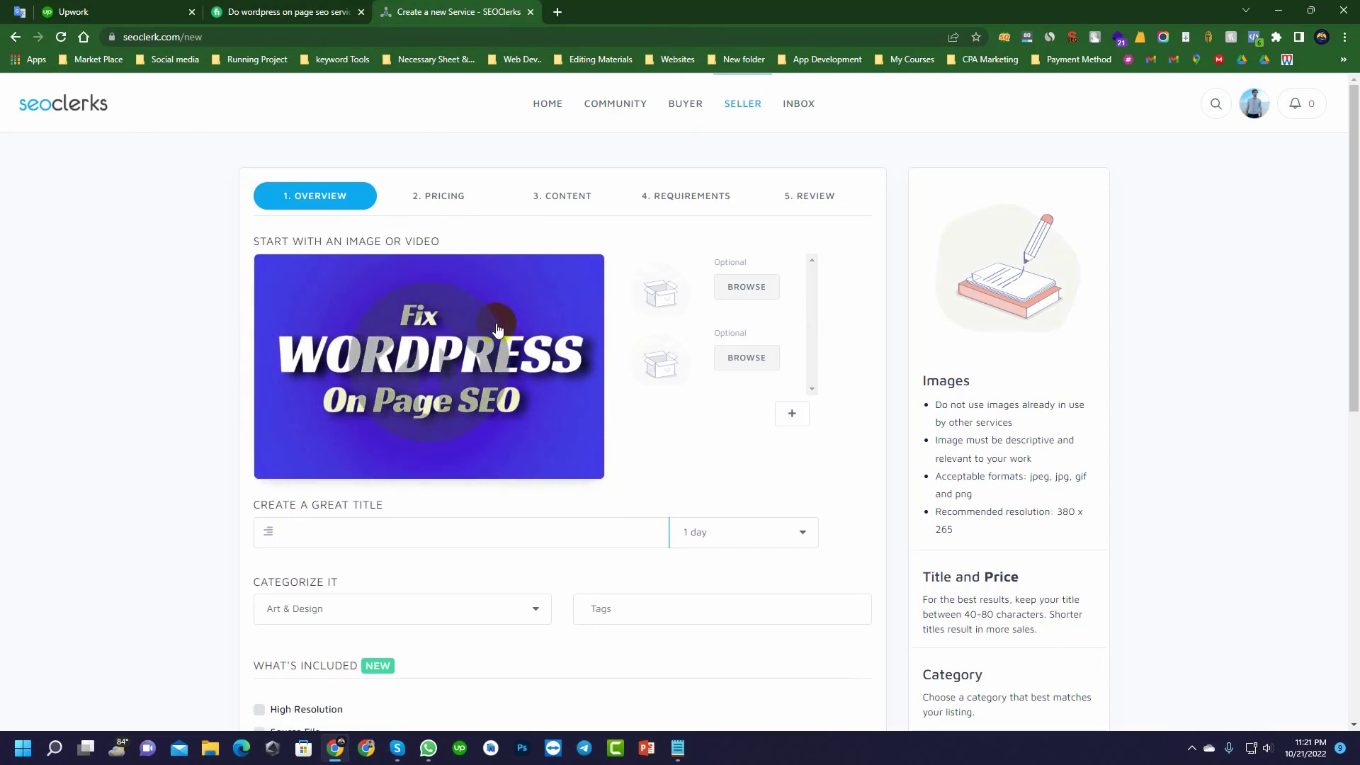
# - Upload the WordPress On Page SEO image from the Downloads folder as the first optional image
pyautogui.click(763, 288)
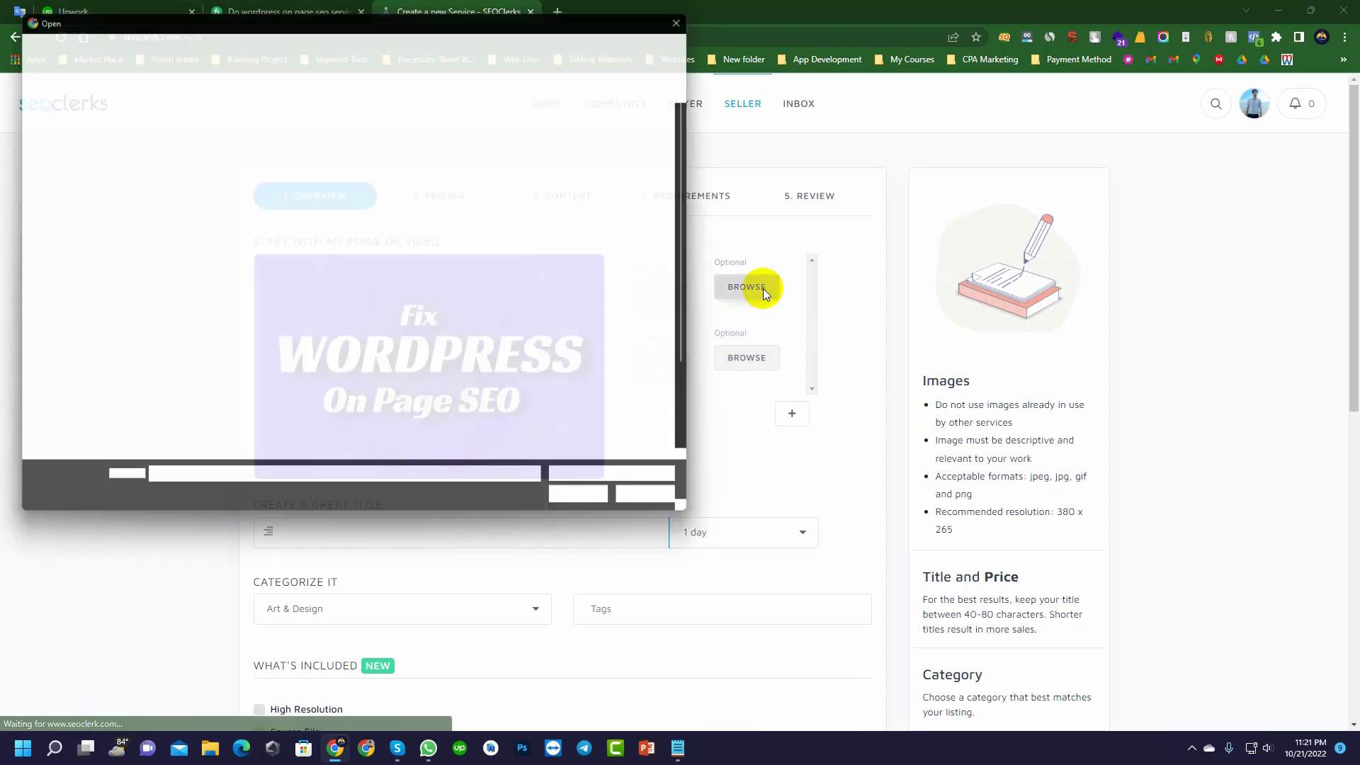
pyautogui.click(55, 145)
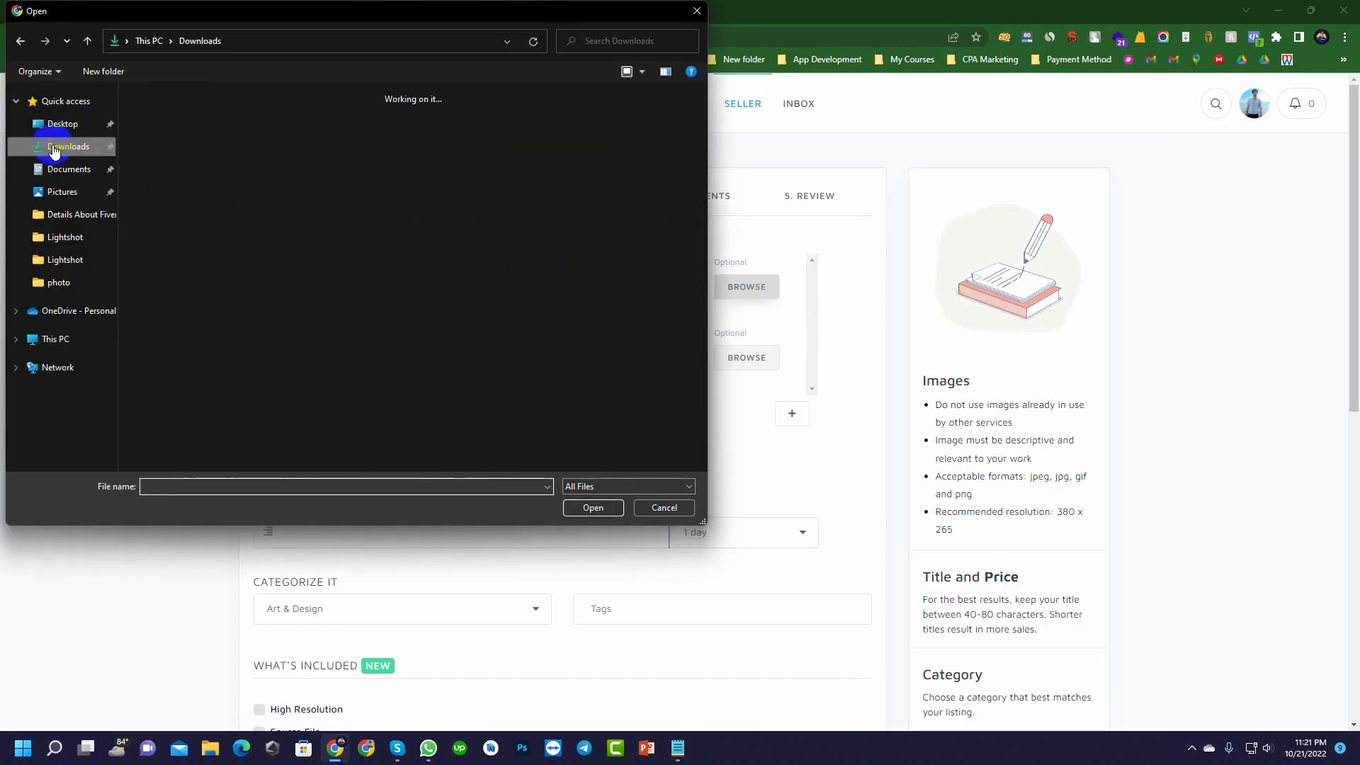
pyautogui.click(432, 145)
pyautogui.click(593, 508)
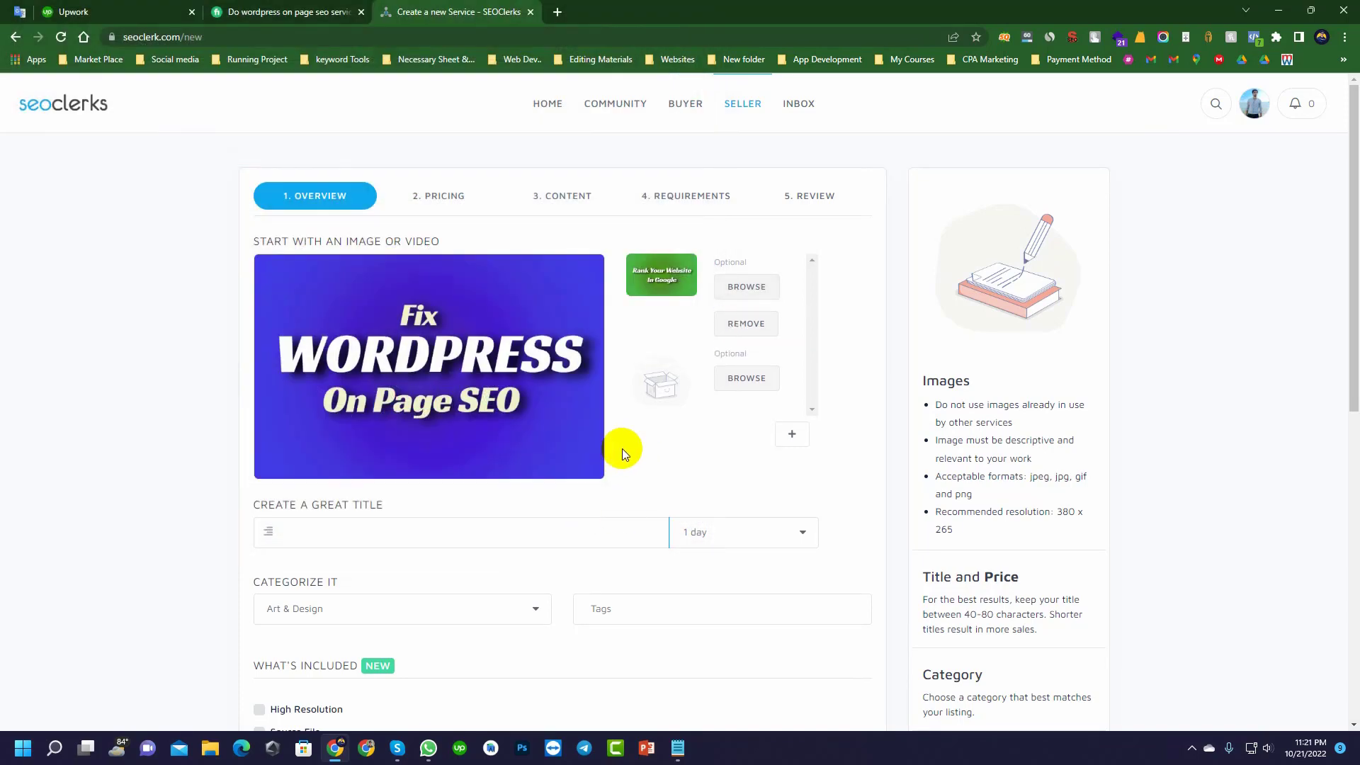
# - Upload the On Page SEO image from the Downloads folder as the second optional image
pyautogui.scroll(-2, 737, 309)
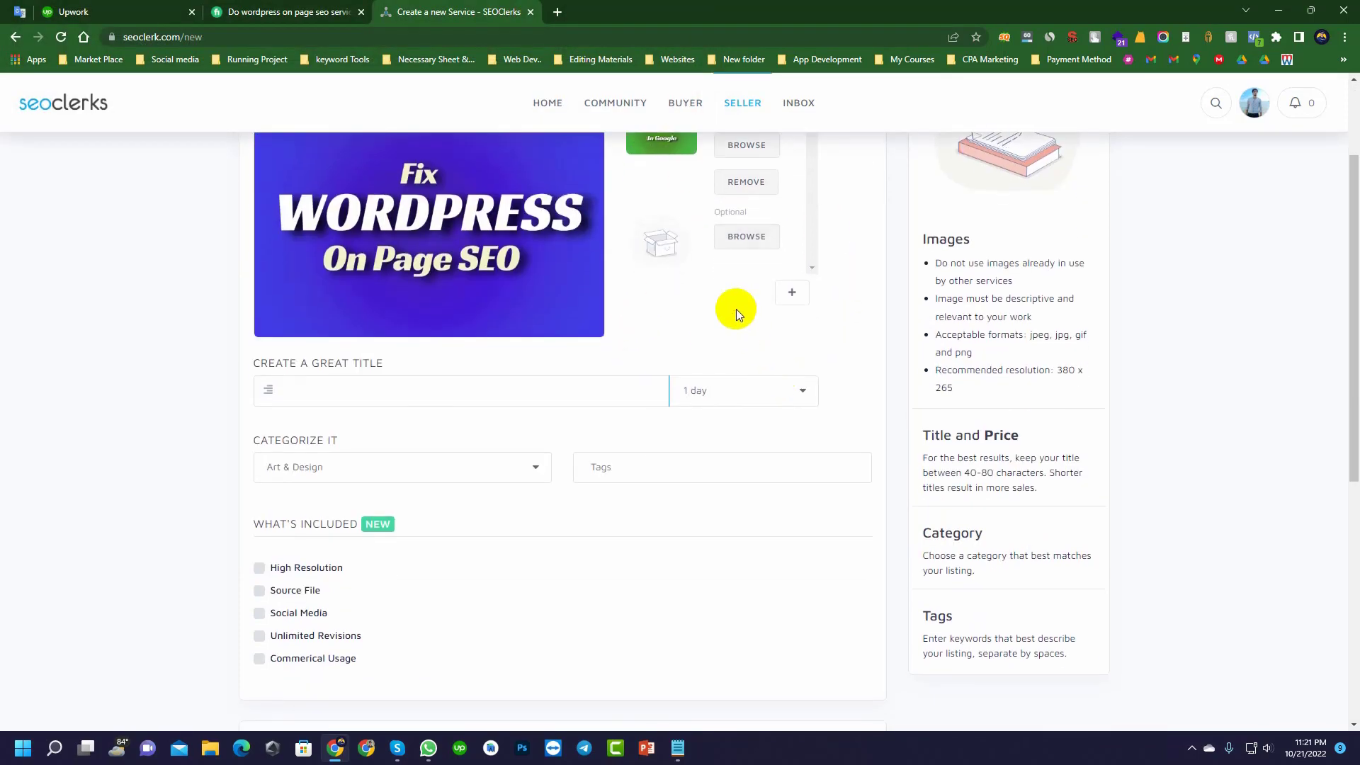
pyautogui.scroll(2, 737, 309)
pyautogui.click(743, 380)
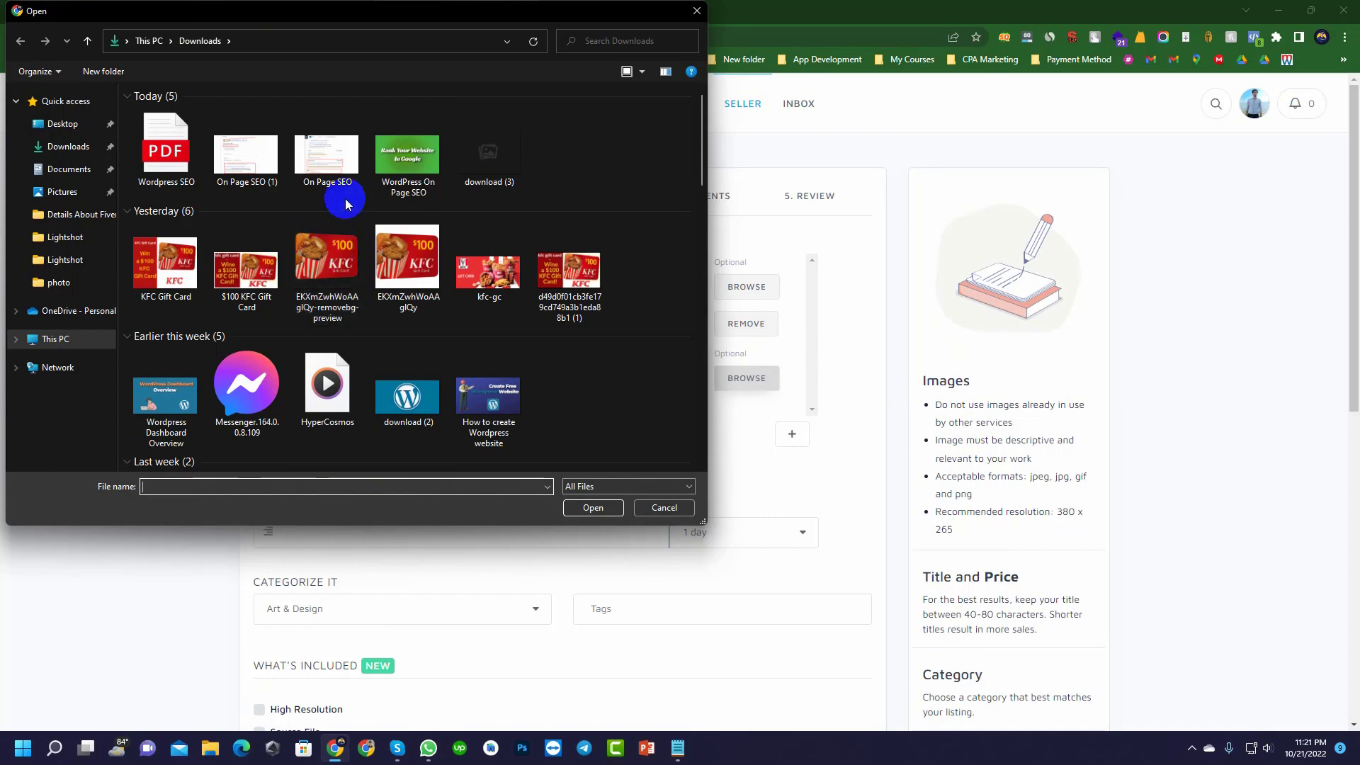
pyautogui.click(319, 170)
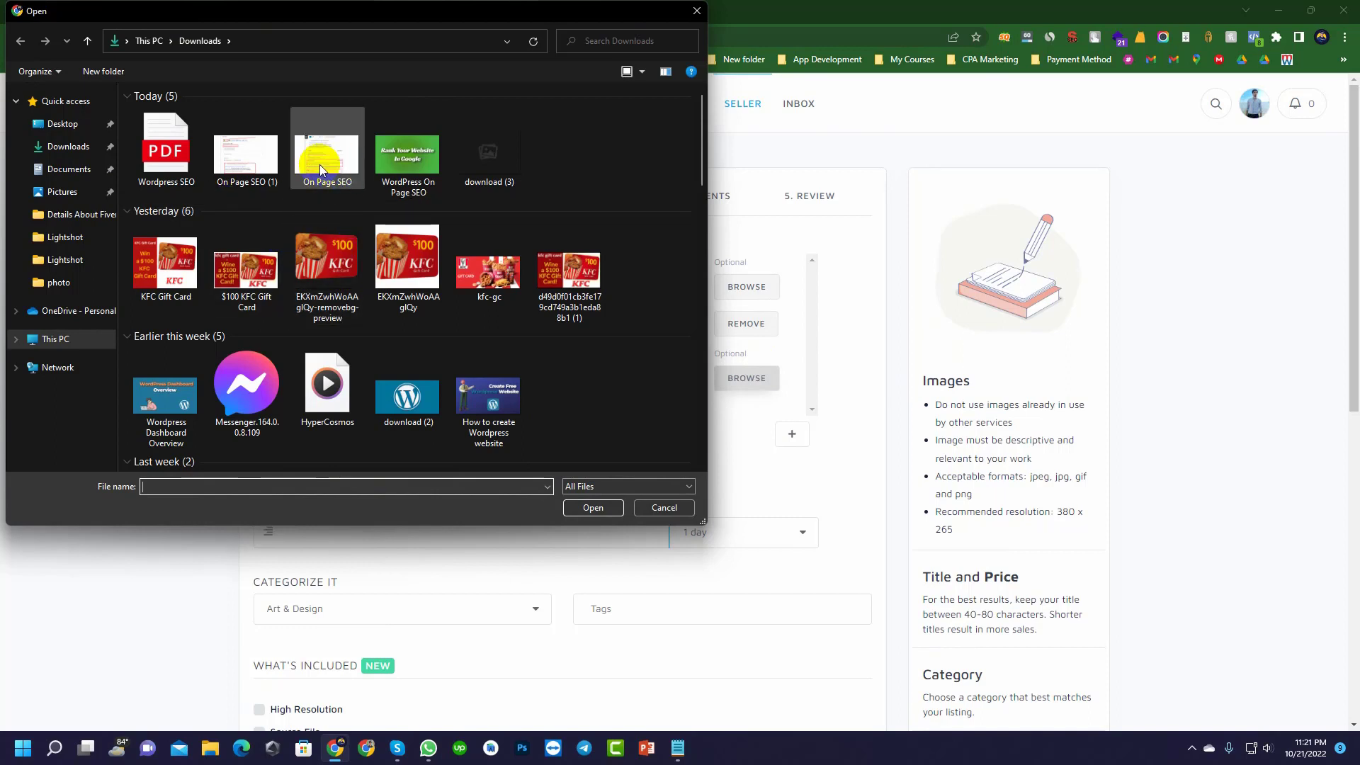
pyautogui.click(238, 188)
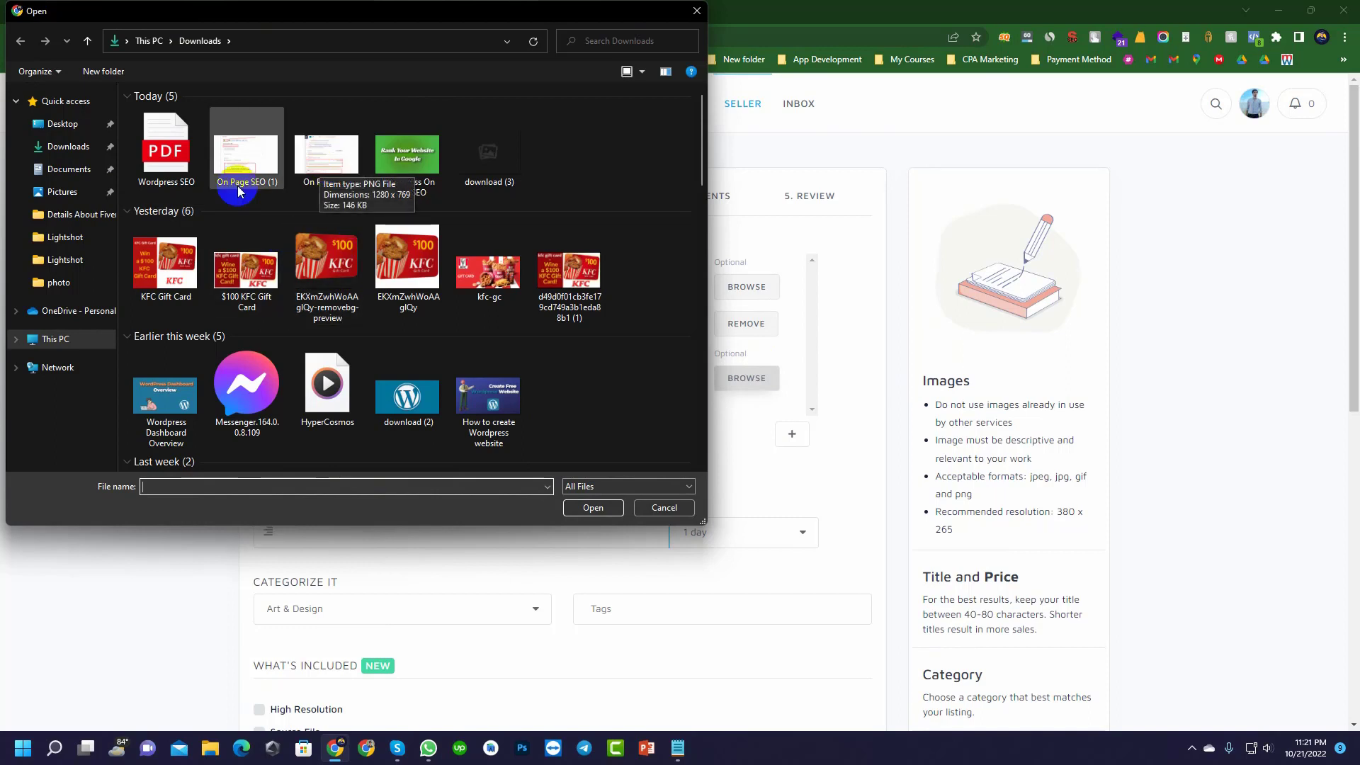
pyautogui.click(326, 160)
pyautogui.click(588, 510)
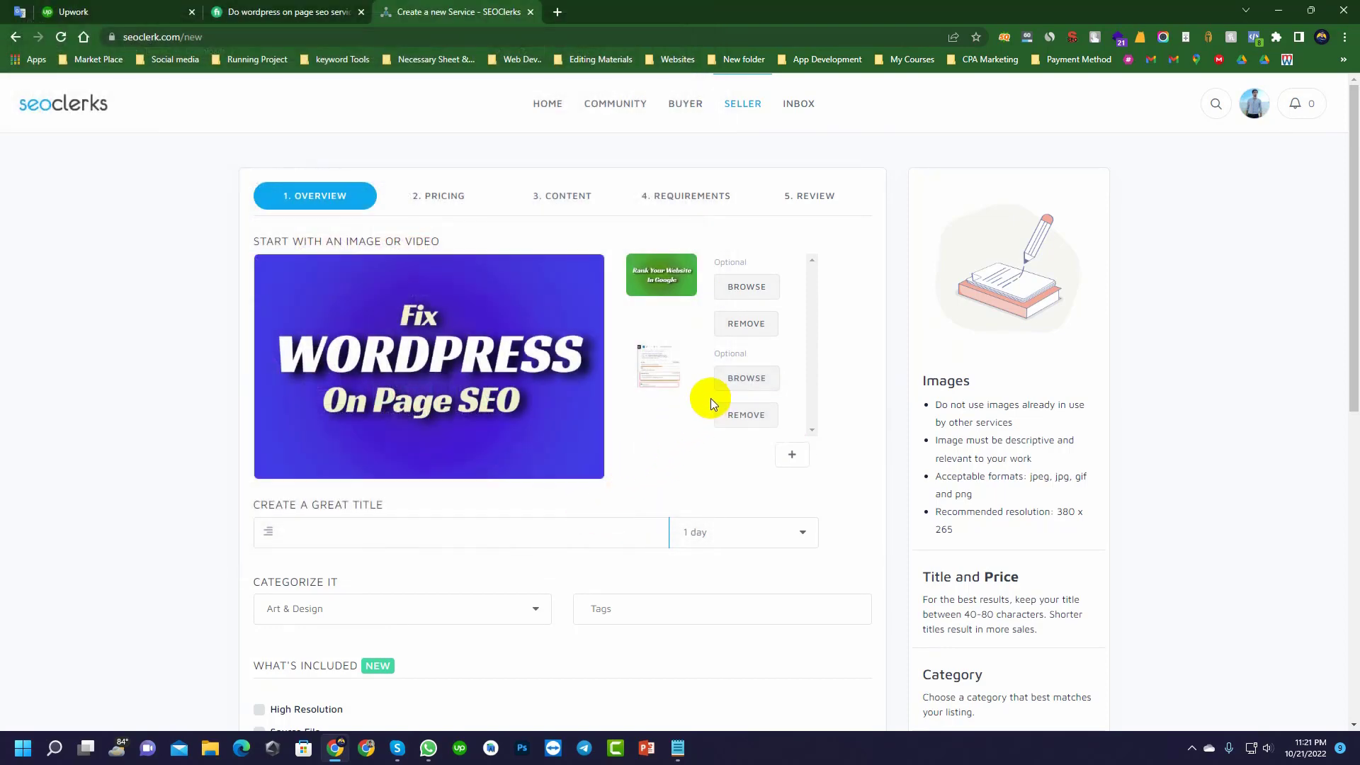
# - Add a third optional image slot and upload On Page SEO (1) from the Downloads folder into it
pyautogui.scroll(-1, 713, 393)
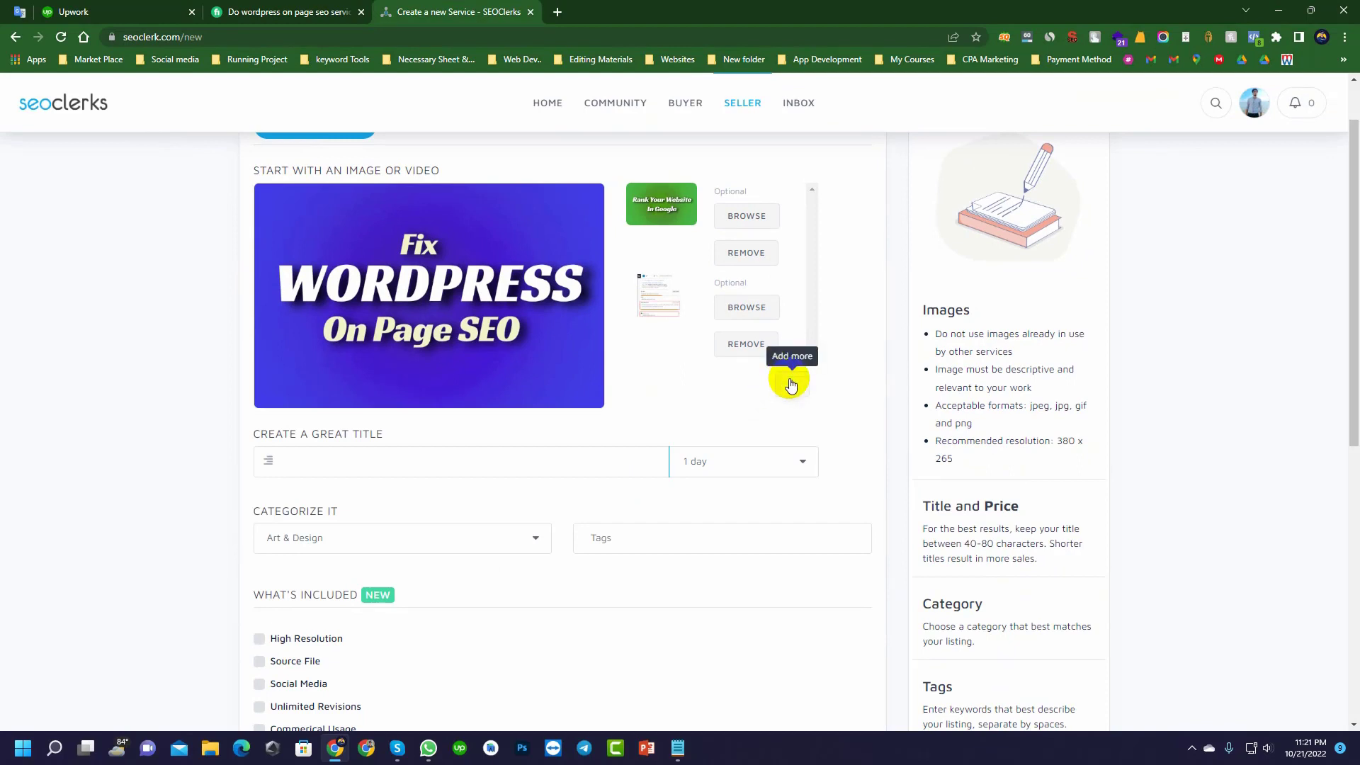
pyautogui.click(791, 385)
pyautogui.scroll(-1, 772, 369)
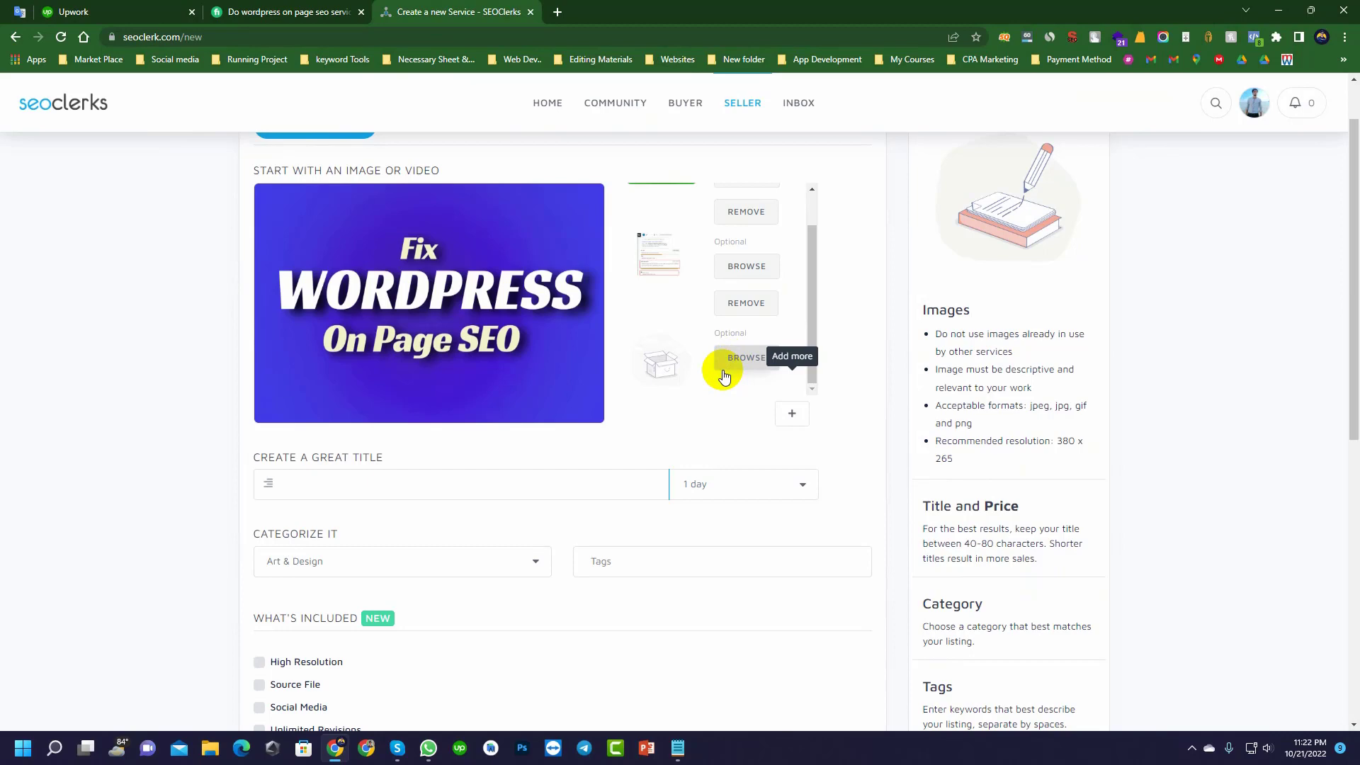
pyautogui.click(743, 365)
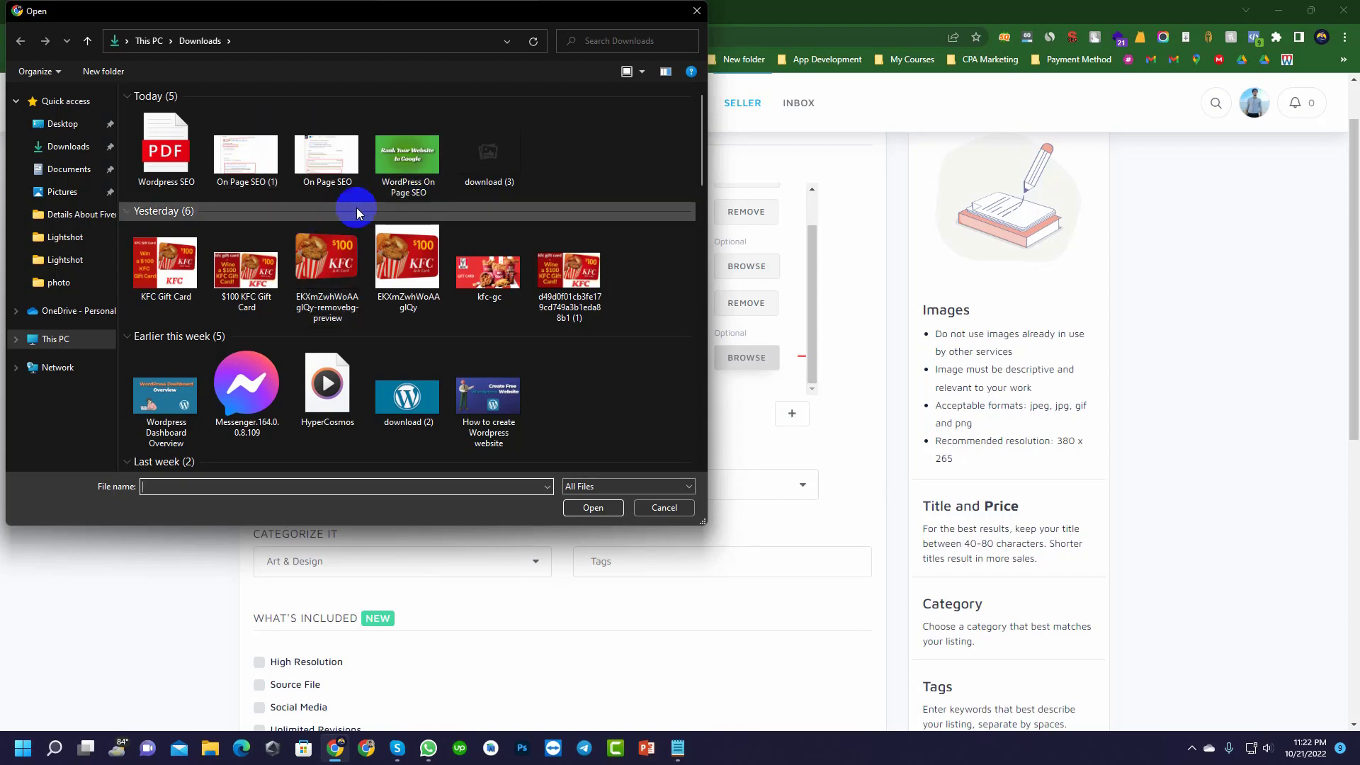
pyautogui.click(242, 164)
pyautogui.click(592, 507)
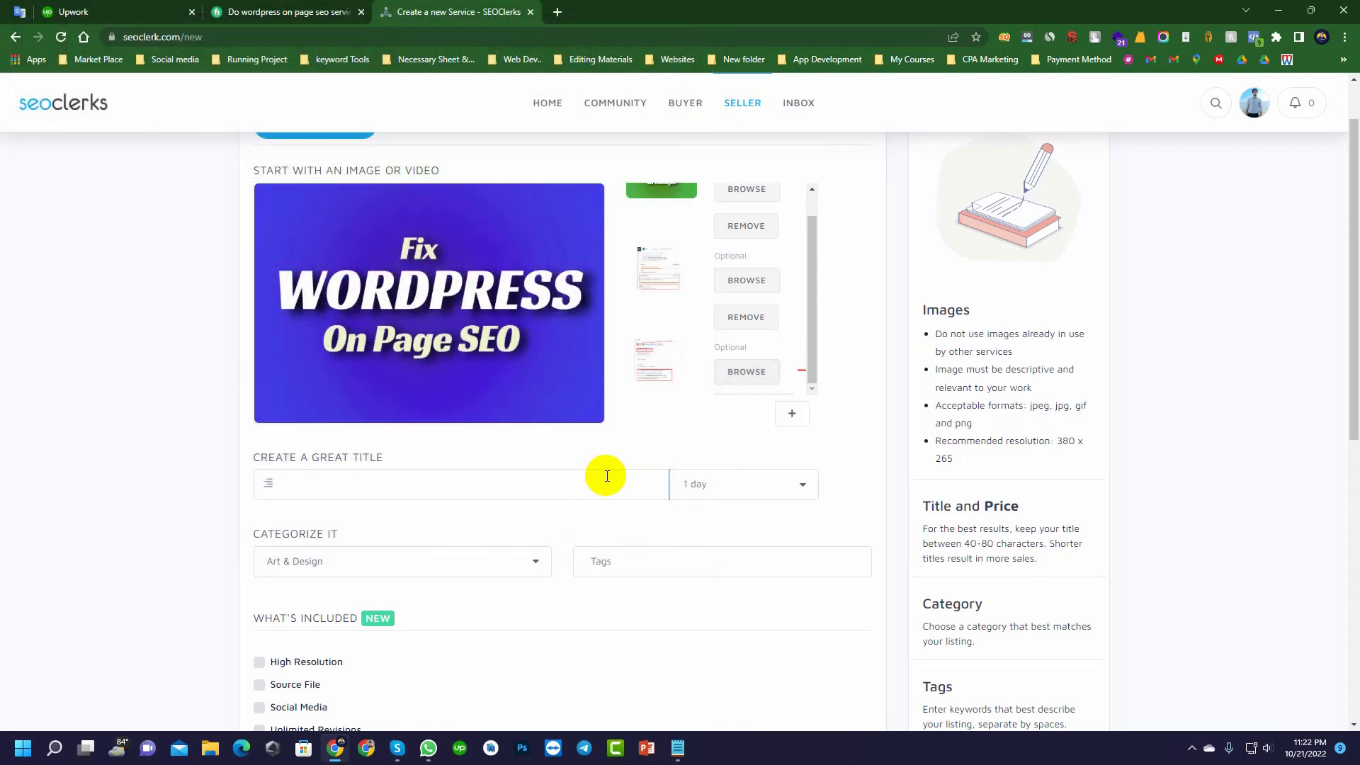
pyautogui.scroll(-1, 687, 301)
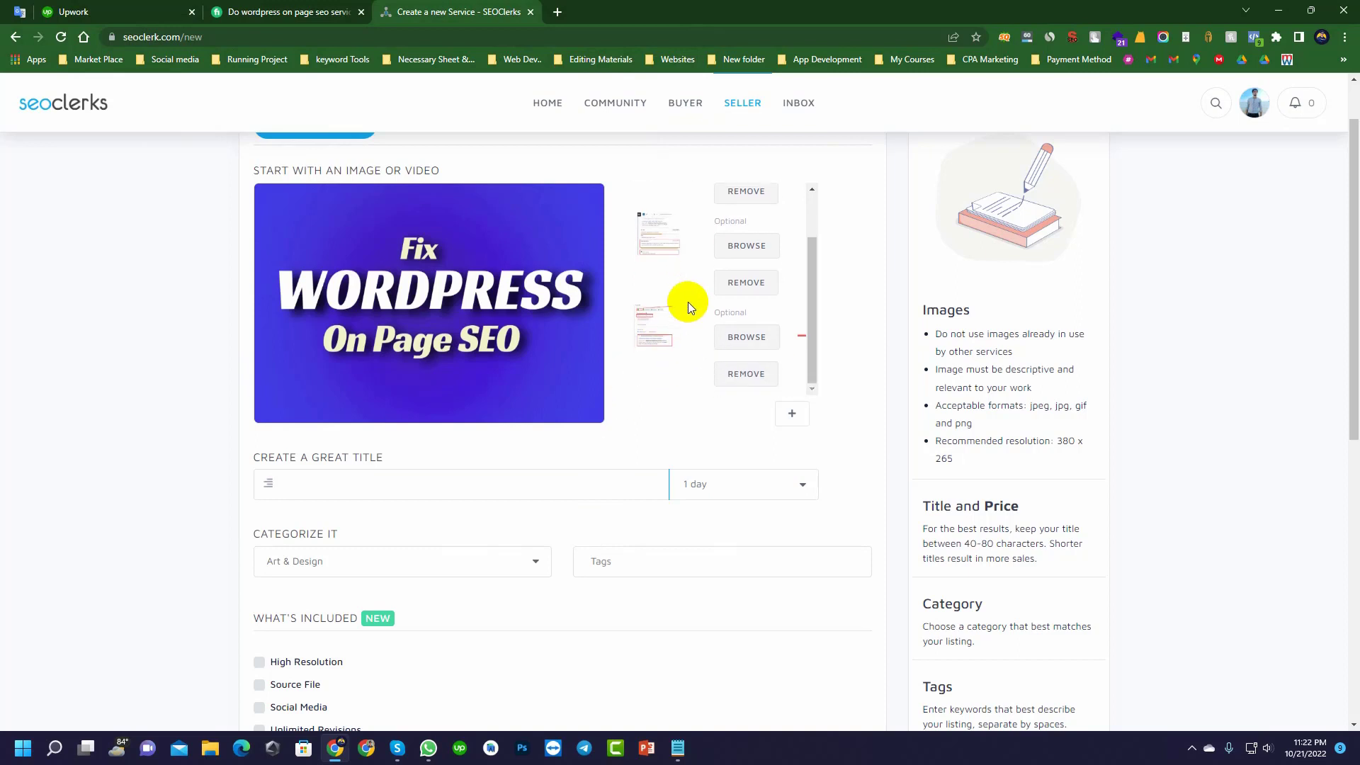
# - Copy the line "I will do wordpress on page seo services with website audit" from the Notepad notes into the service title
pyautogui.scroll(2, 768, 355)
pyautogui.scroll(1, 567, 340)
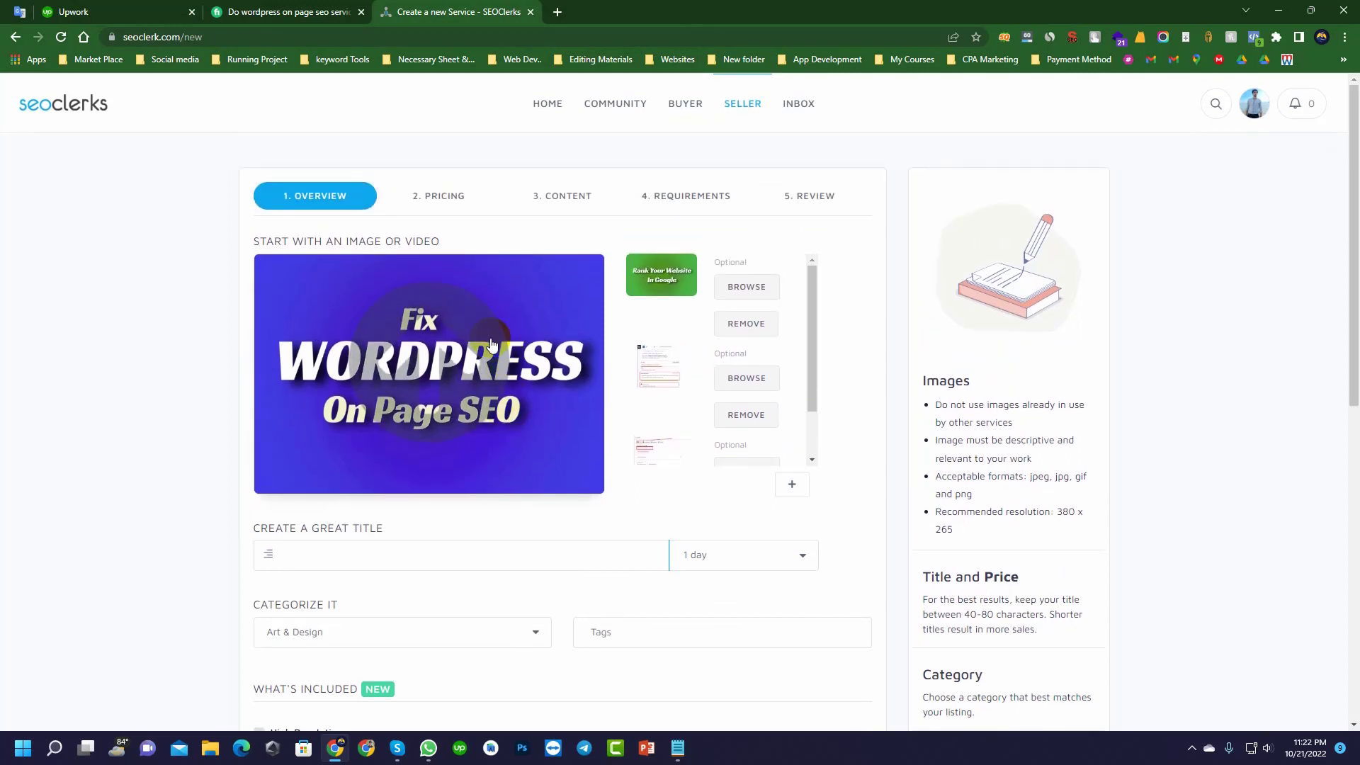
pyautogui.click(413, 549)
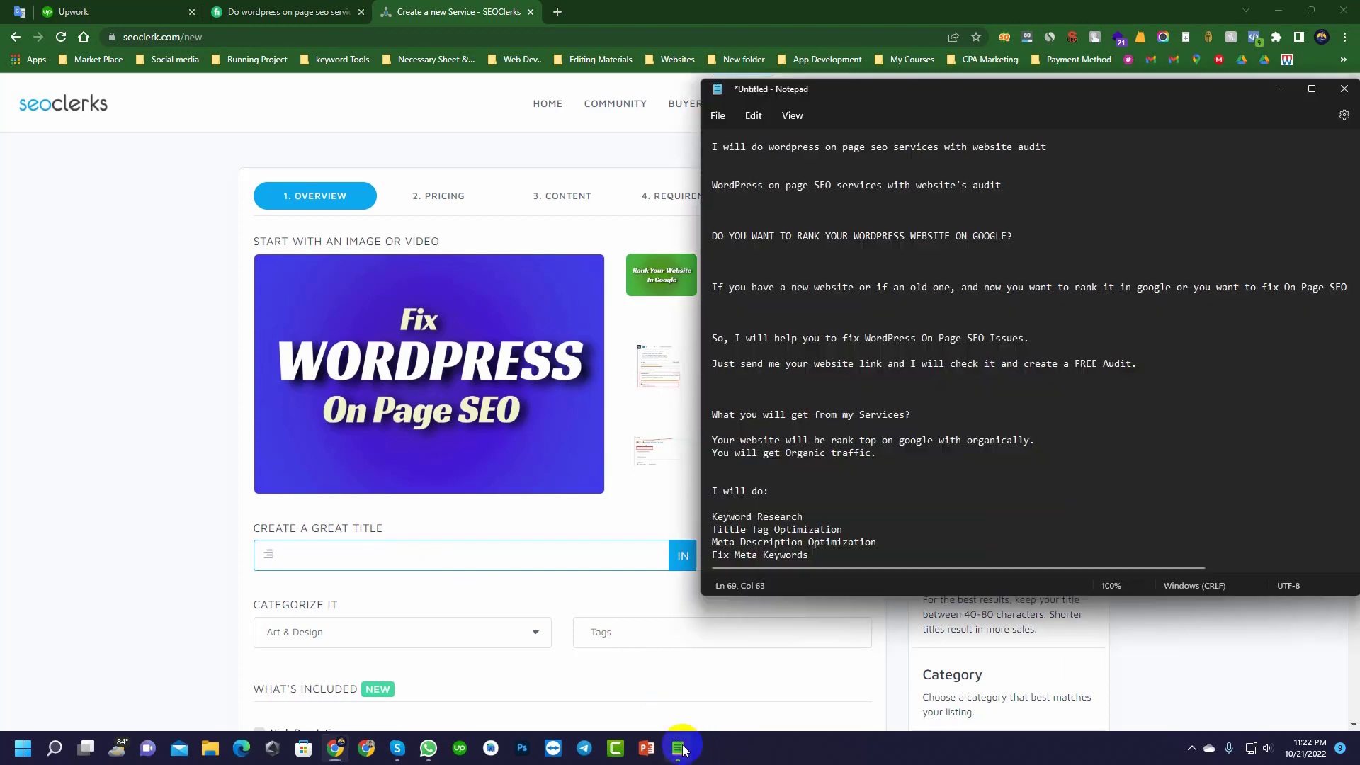
pyautogui.click(678, 748)
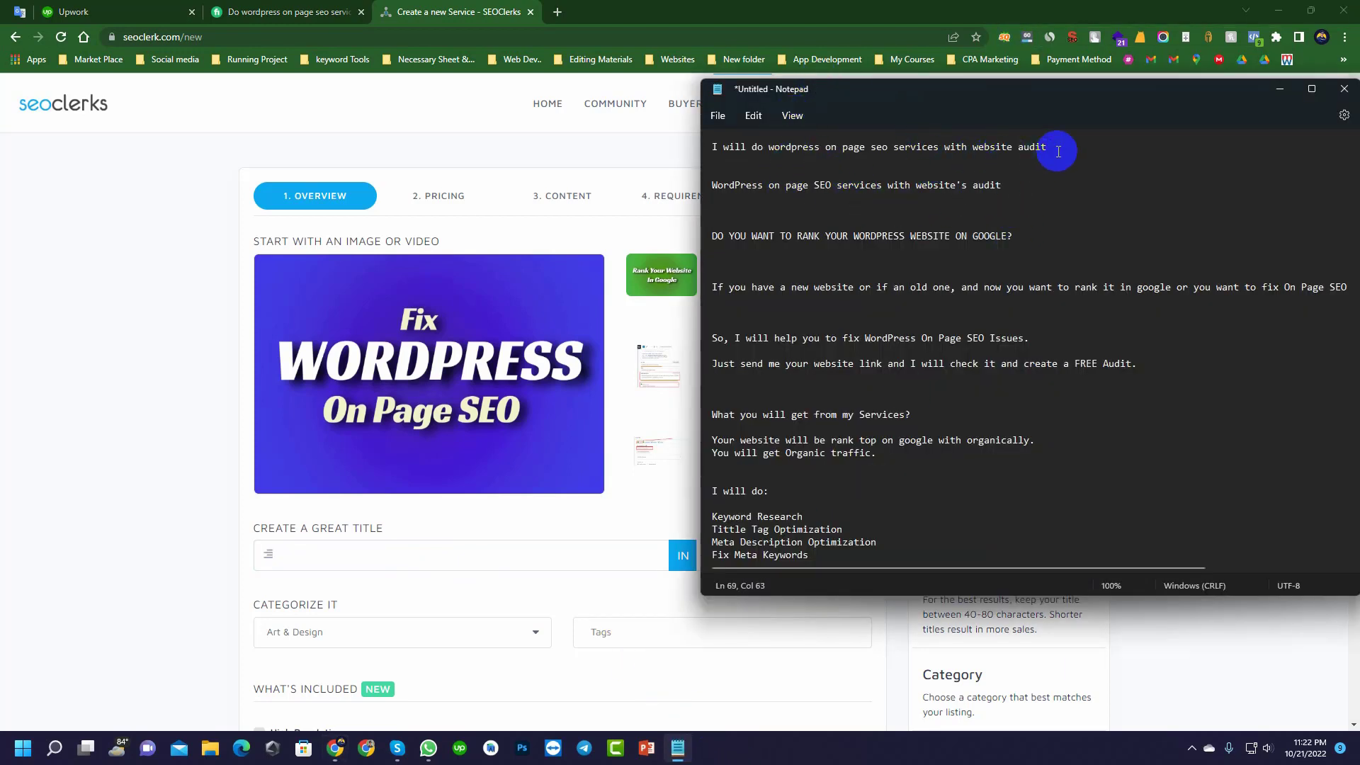
pyautogui.moveTo(1048, 147); pyautogui.dragTo(700, 140)
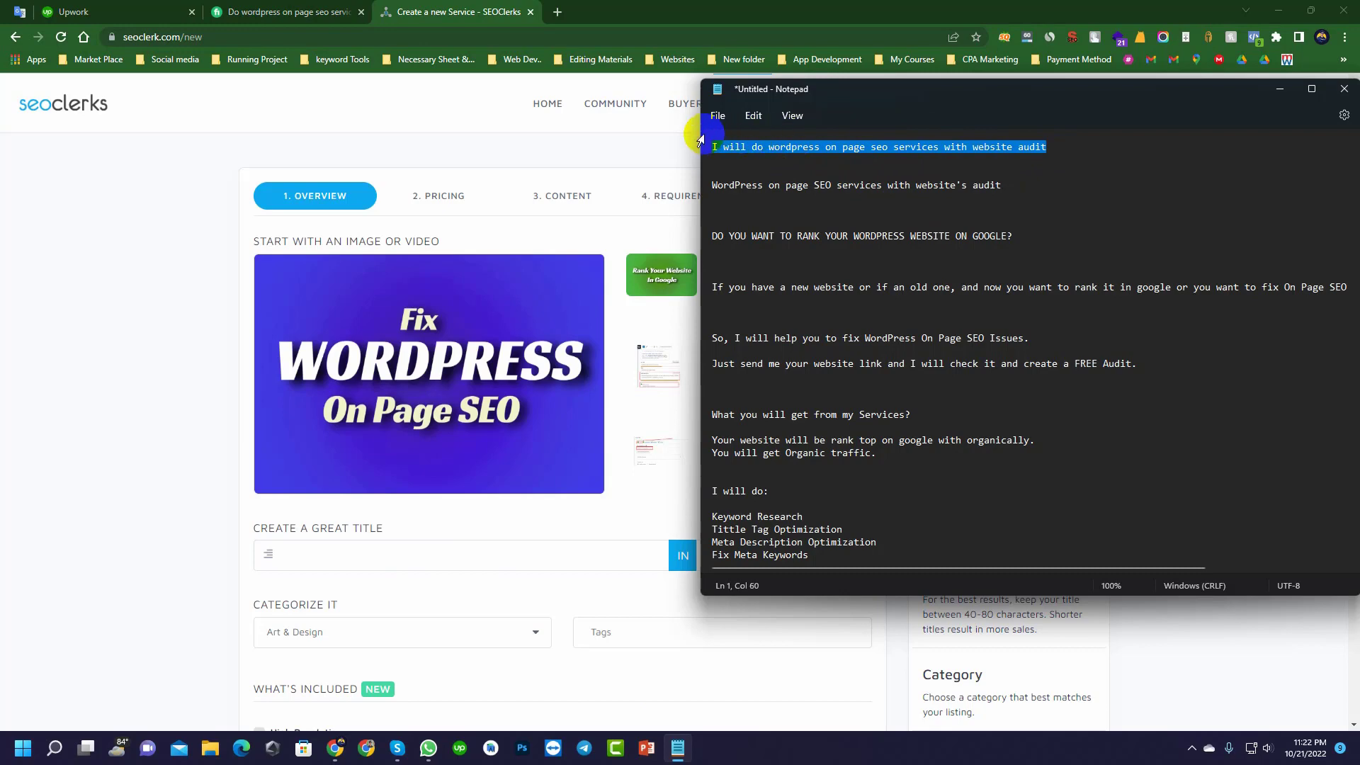
pyautogui.hotkey('ctrl', 'c')
pyautogui.click(355, 555)
pyautogui.hotkey('ctrl', 'v')
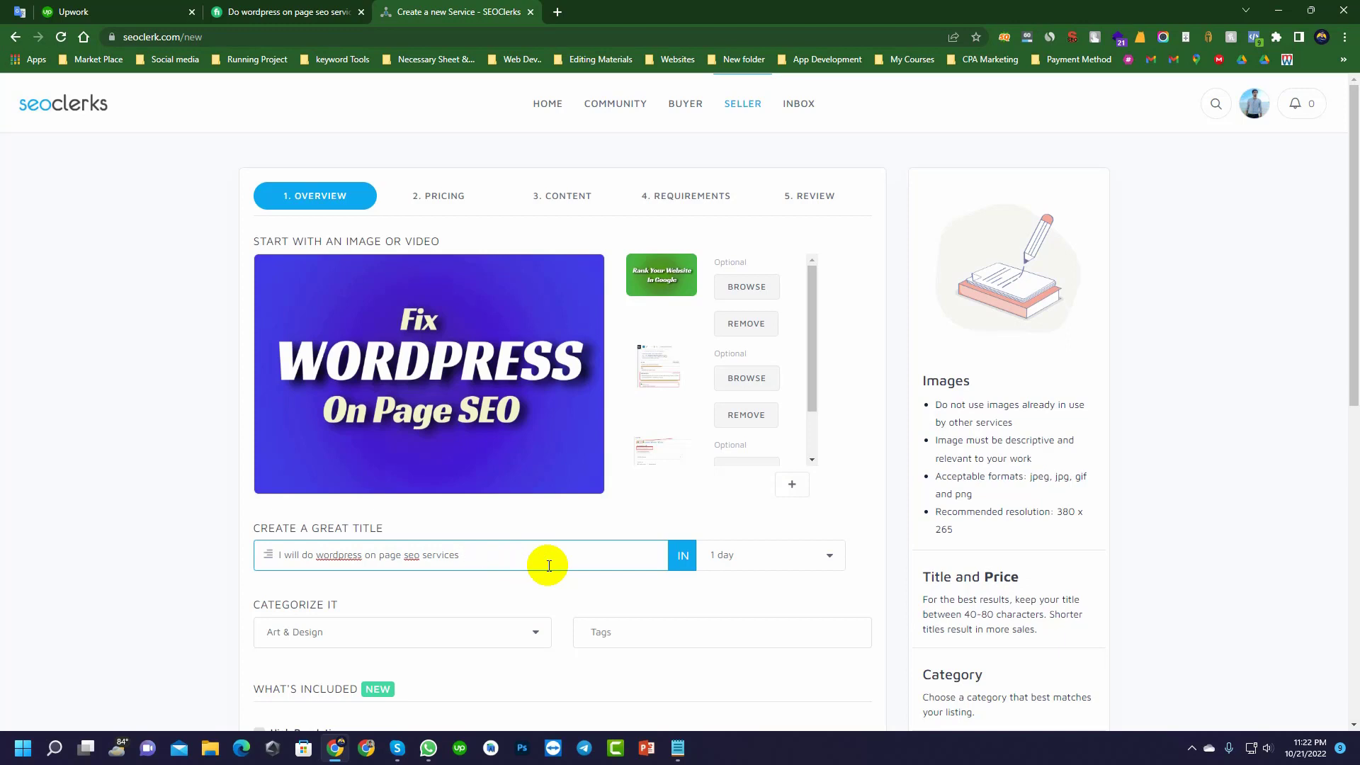
# - Reword the ending of the title to read "I will do wordpress on page seo services and rank your website"
pyautogui.write('nd ran')
pyautogui.write('W')
pyautogui.write('website')
pyautogui.click(531, 583)
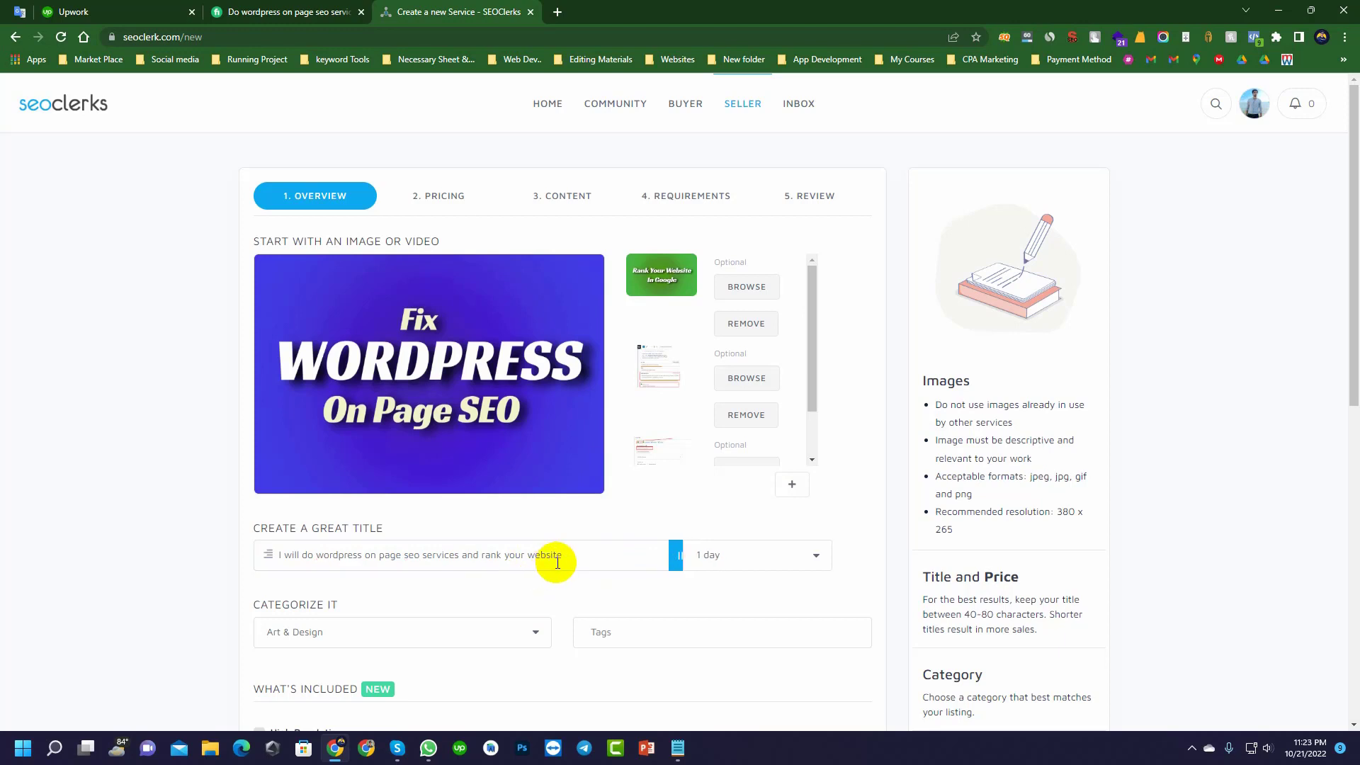
pyautogui.moveTo(577, 553); pyautogui.dragTo(1, 532)
pyautogui.click(128, 482)
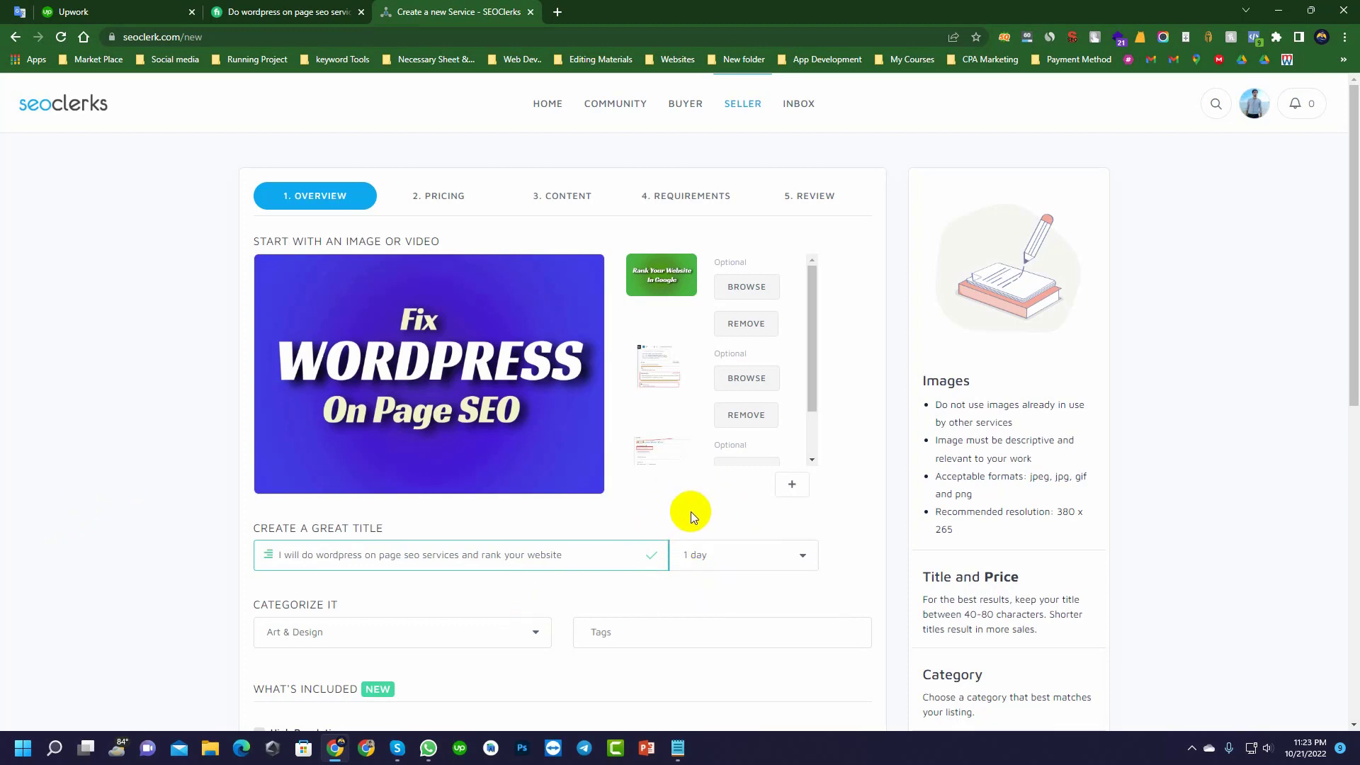
# - Set the delivery time beside the service title to 5 days
pyautogui.scroll(-2, 707, 516)
pyautogui.click(752, 422)
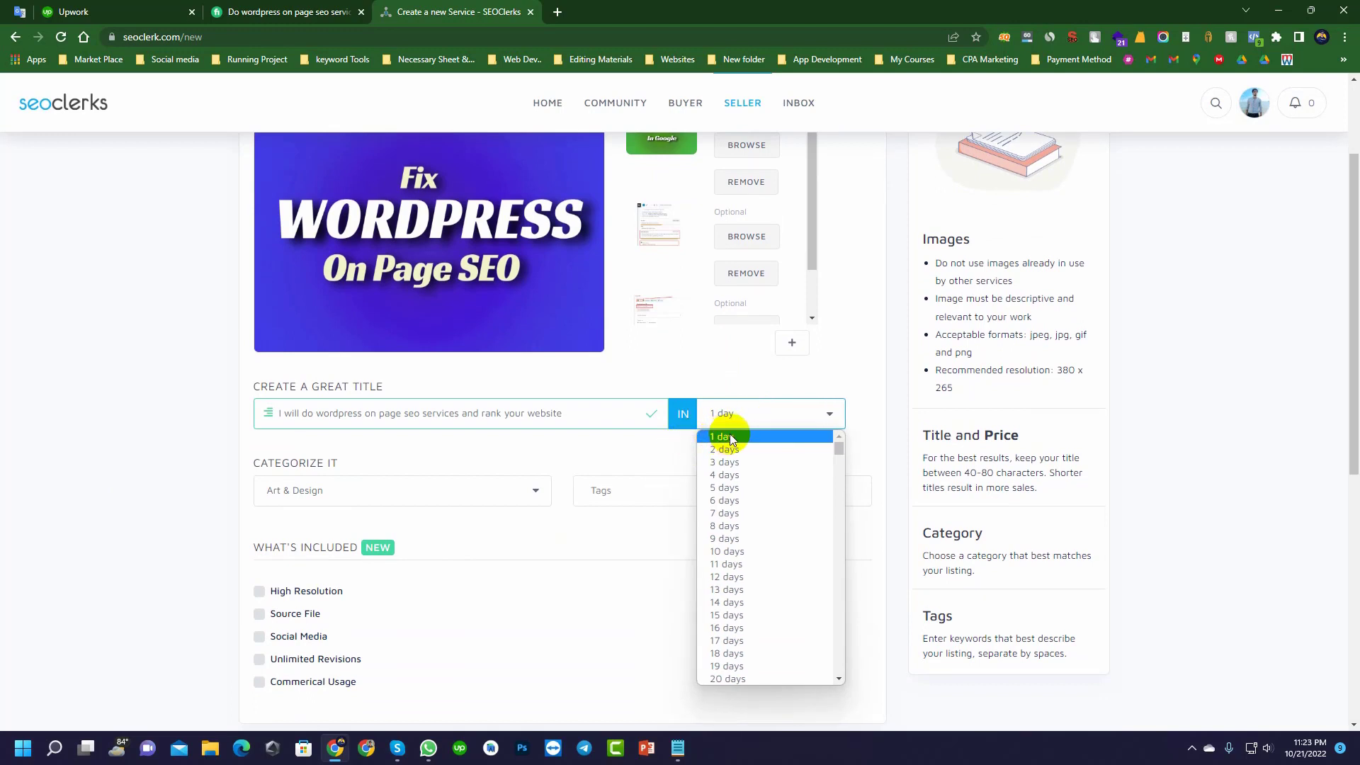
pyautogui.scroll(-20, 725, 588)
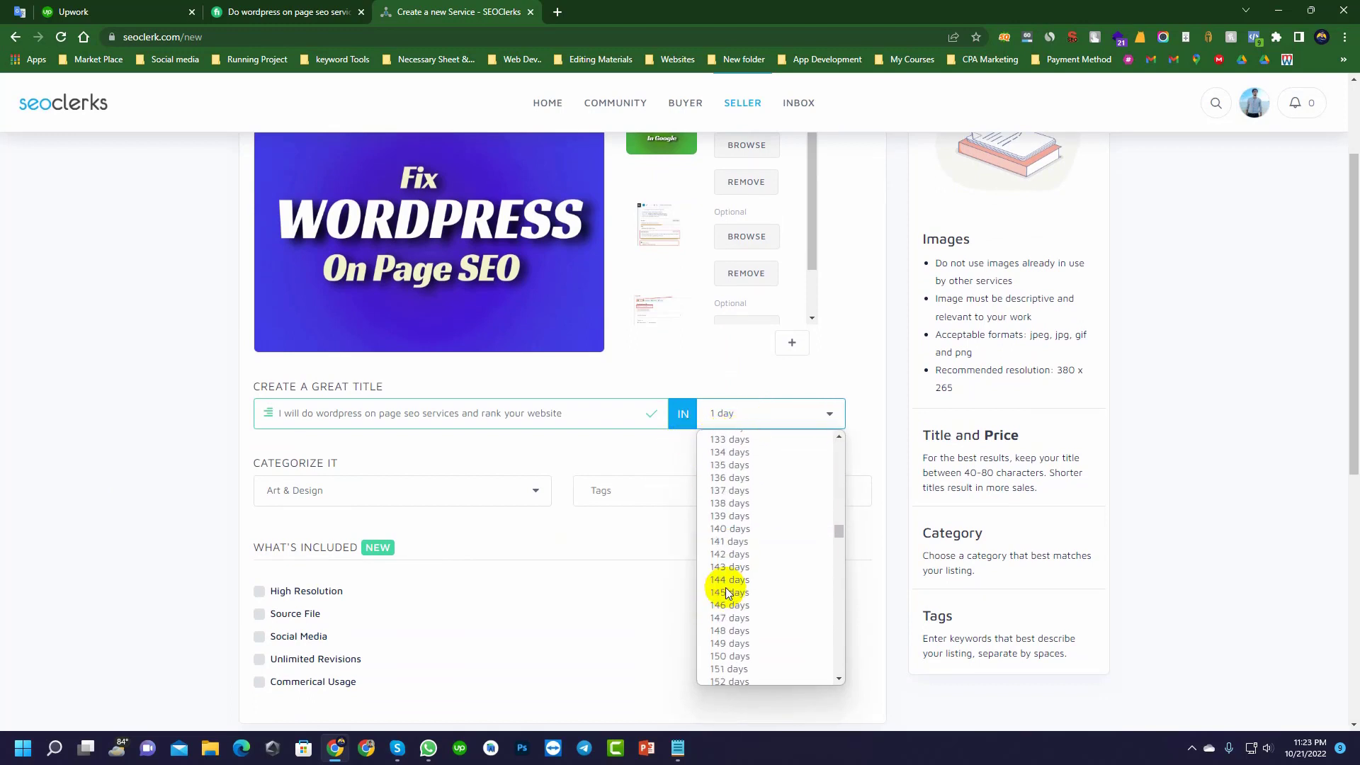
pyautogui.scroll(-16, 728, 580)
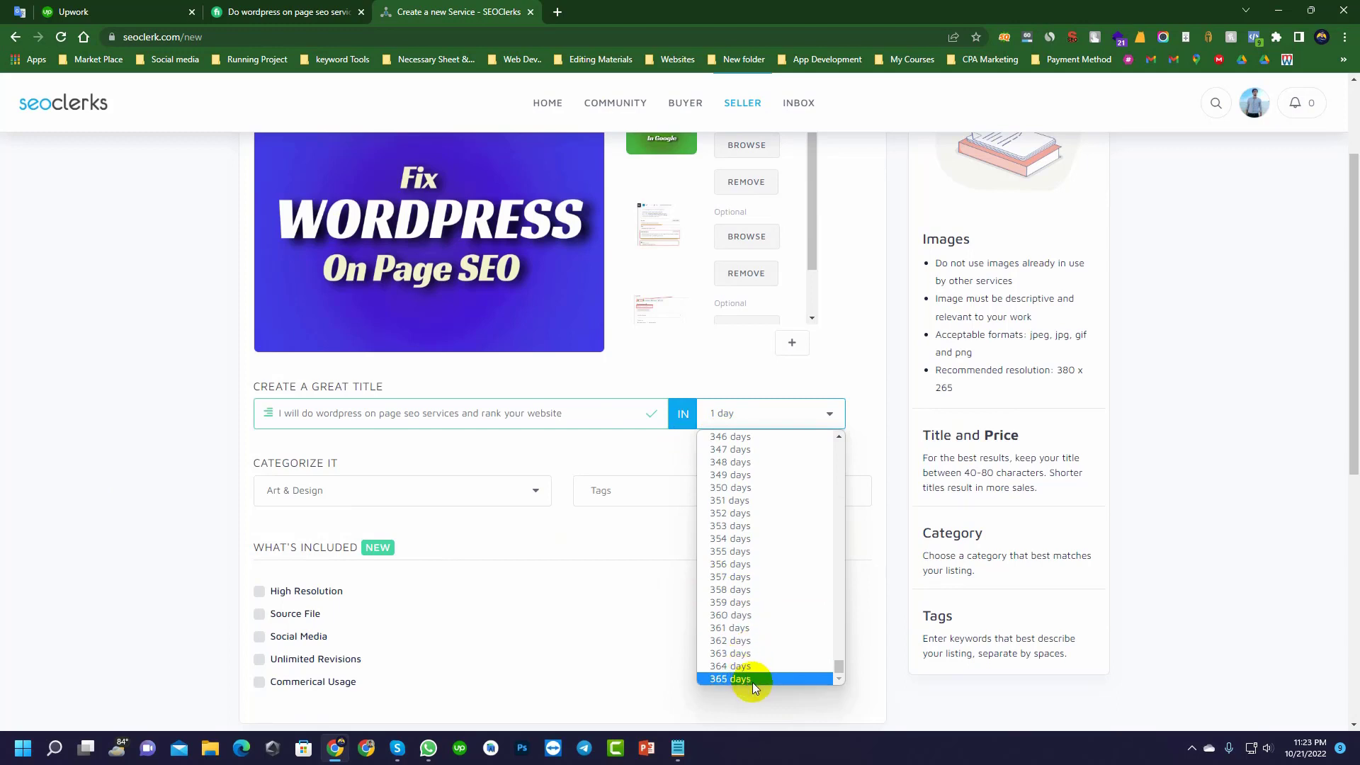
pyautogui.scroll(20, 758, 638)
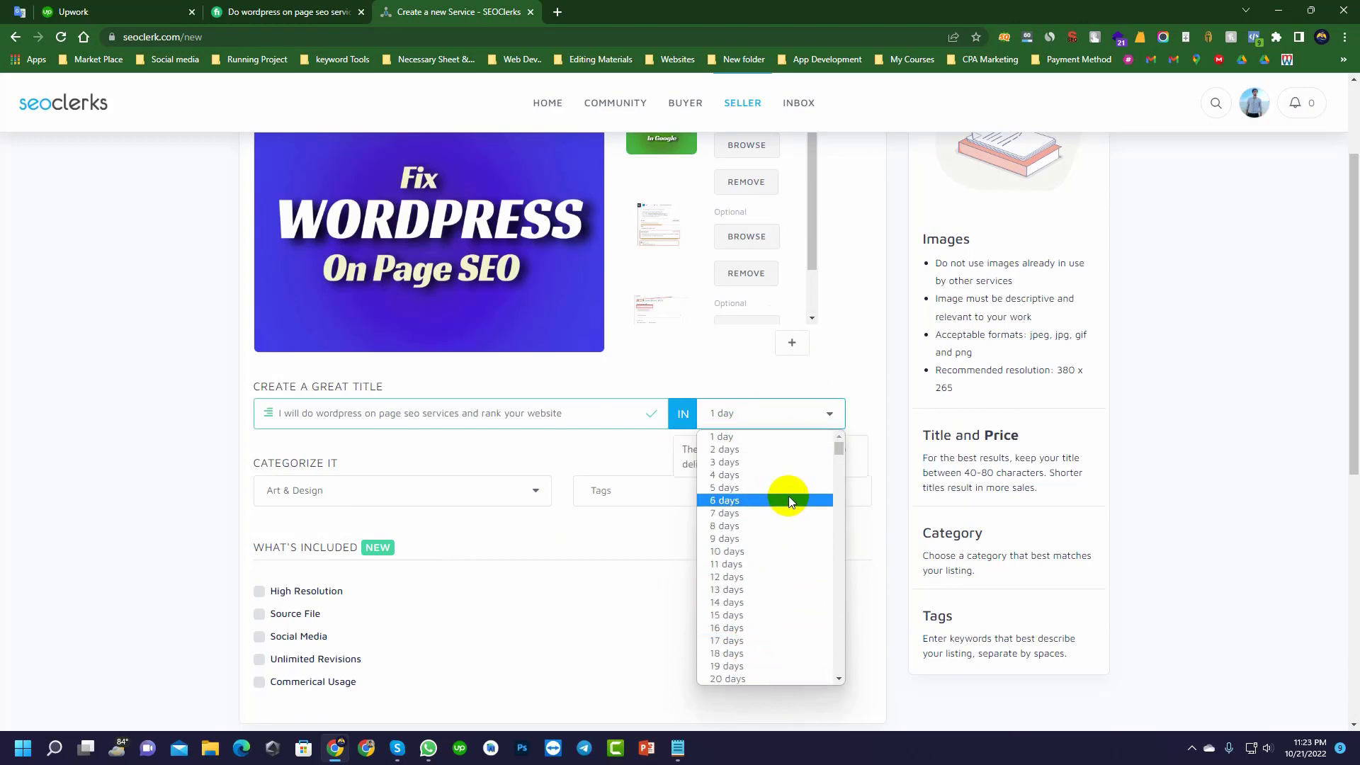
pyautogui.click(738, 496)
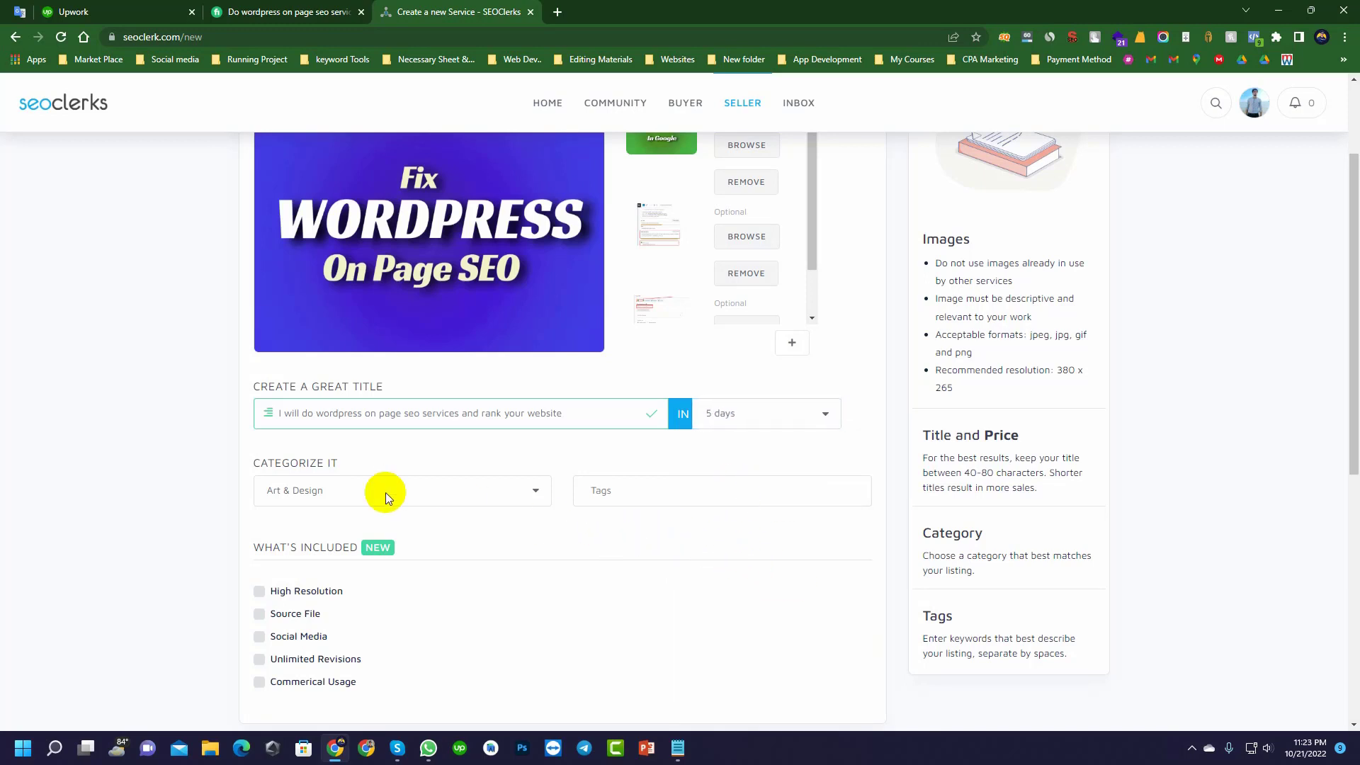
# - Set the service category to Onsite SEO & Research
pyautogui.click(317, 494)
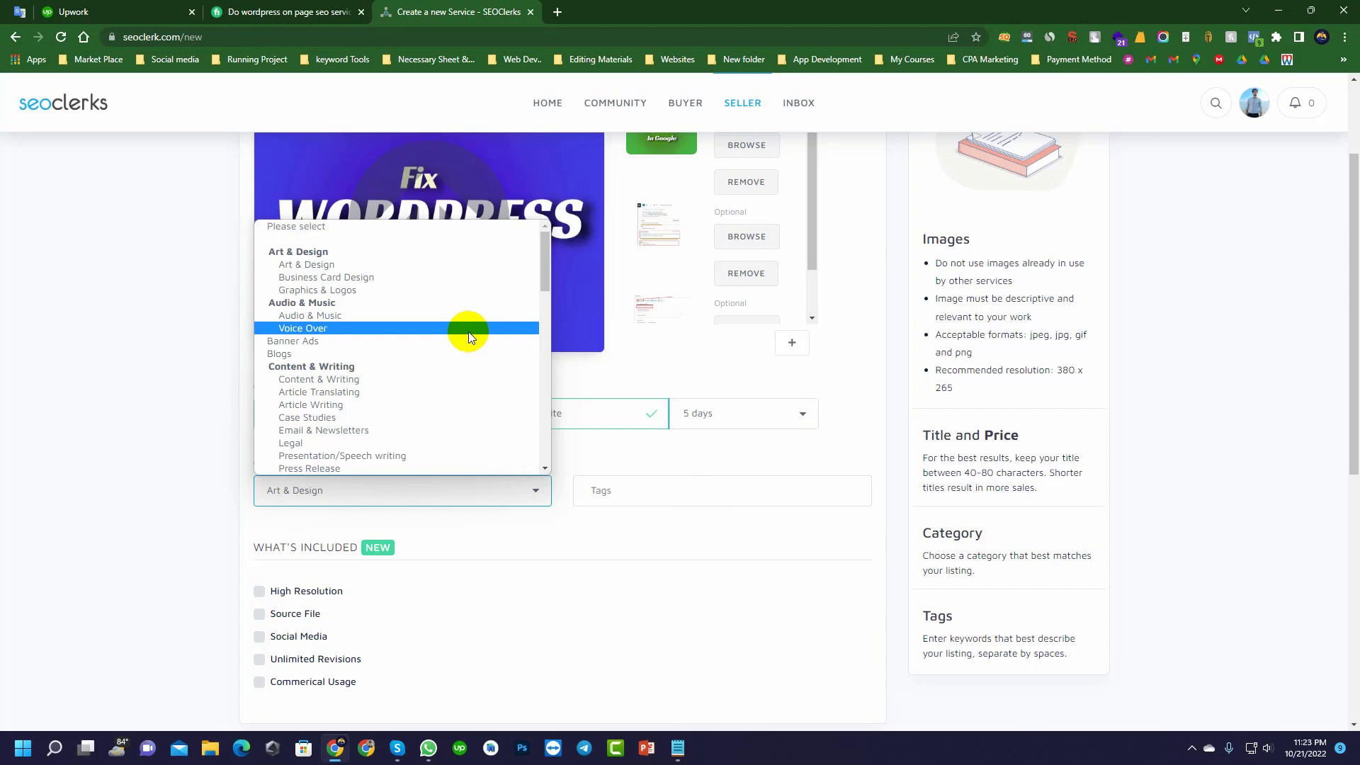
pyautogui.scroll(-5, 364, 328)
pyautogui.scroll(-3, 364, 329)
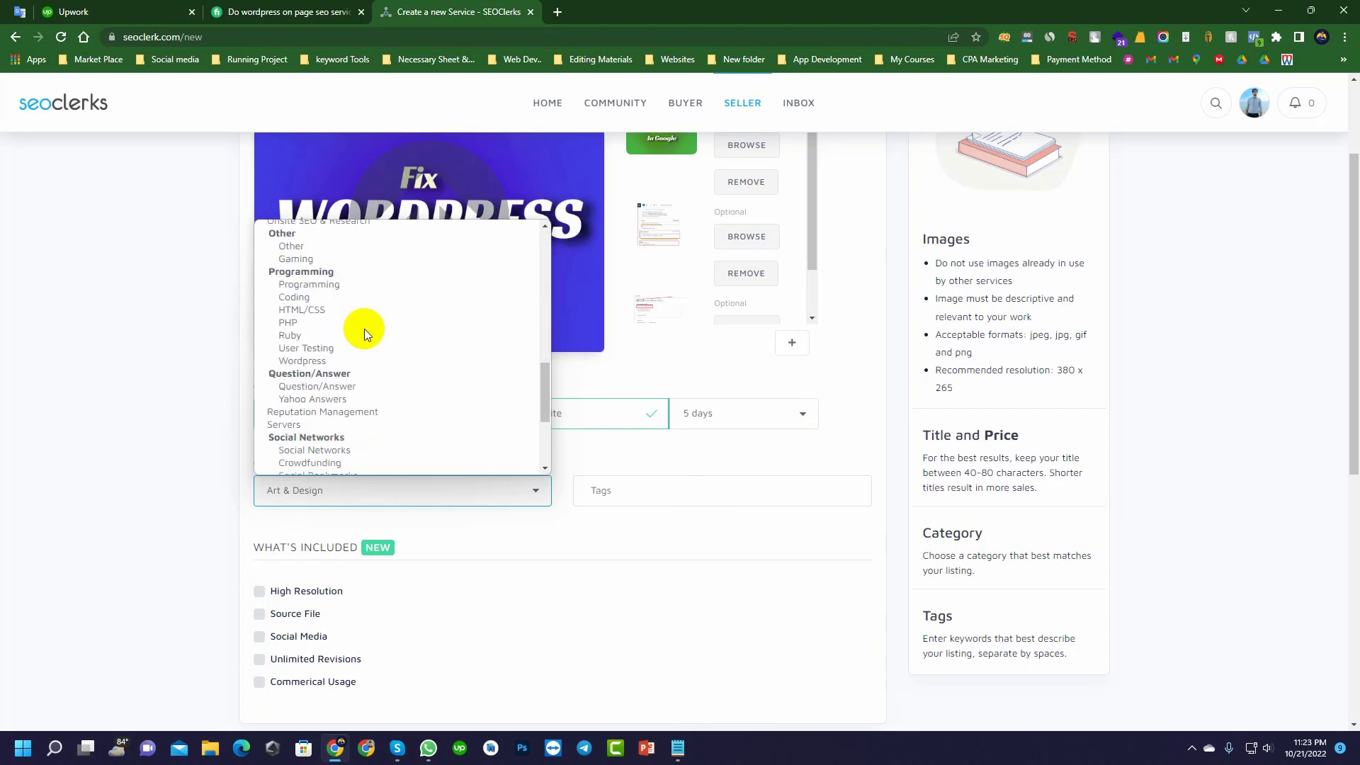
pyautogui.scroll(-2, 329, 310)
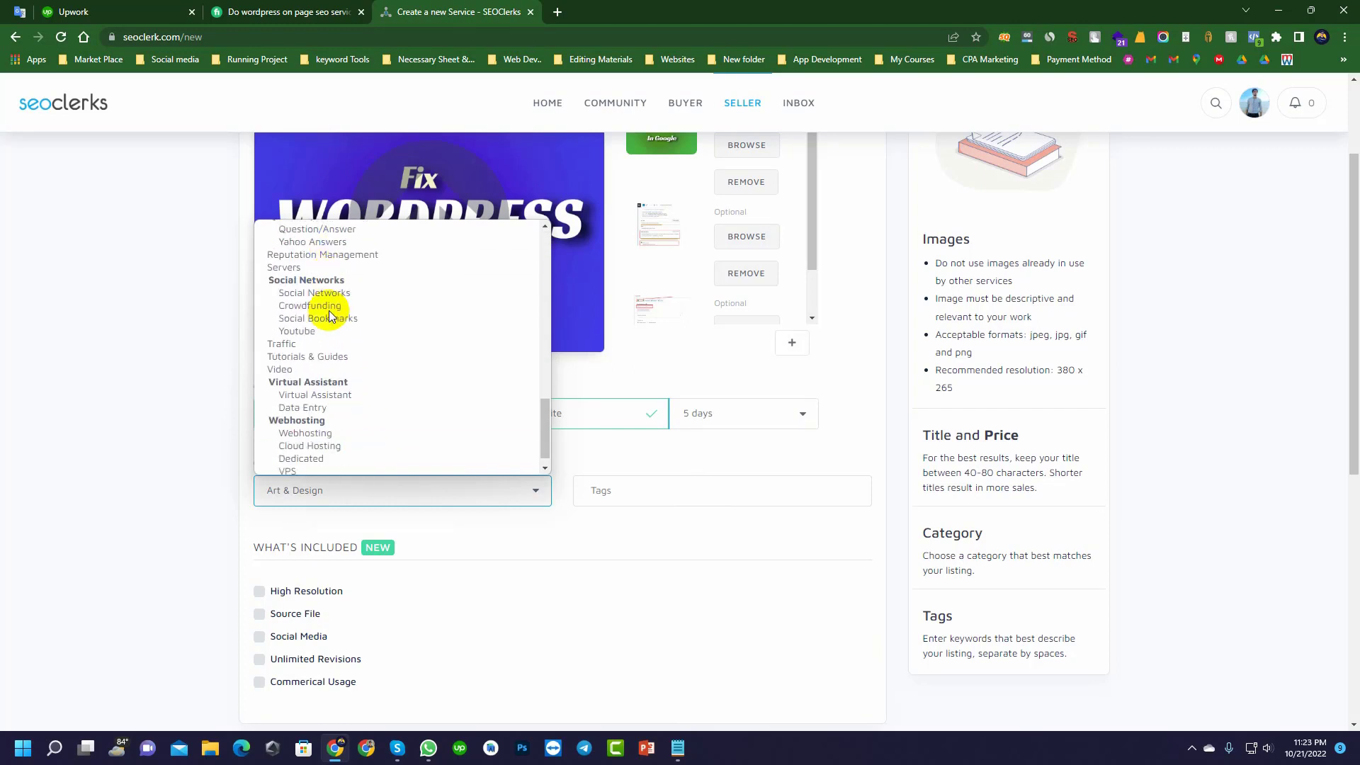
pyautogui.scroll(2, 338, 283)
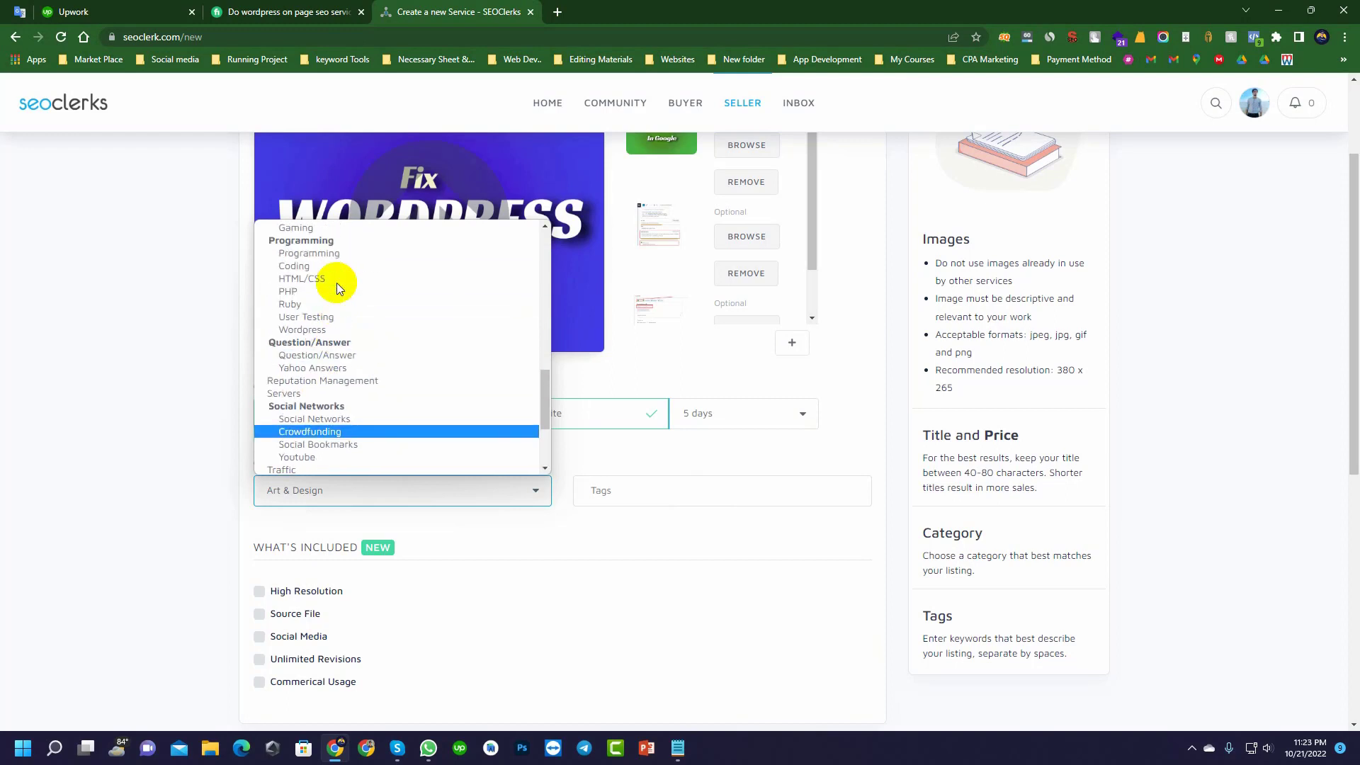
pyautogui.scroll(4, 329, 364)
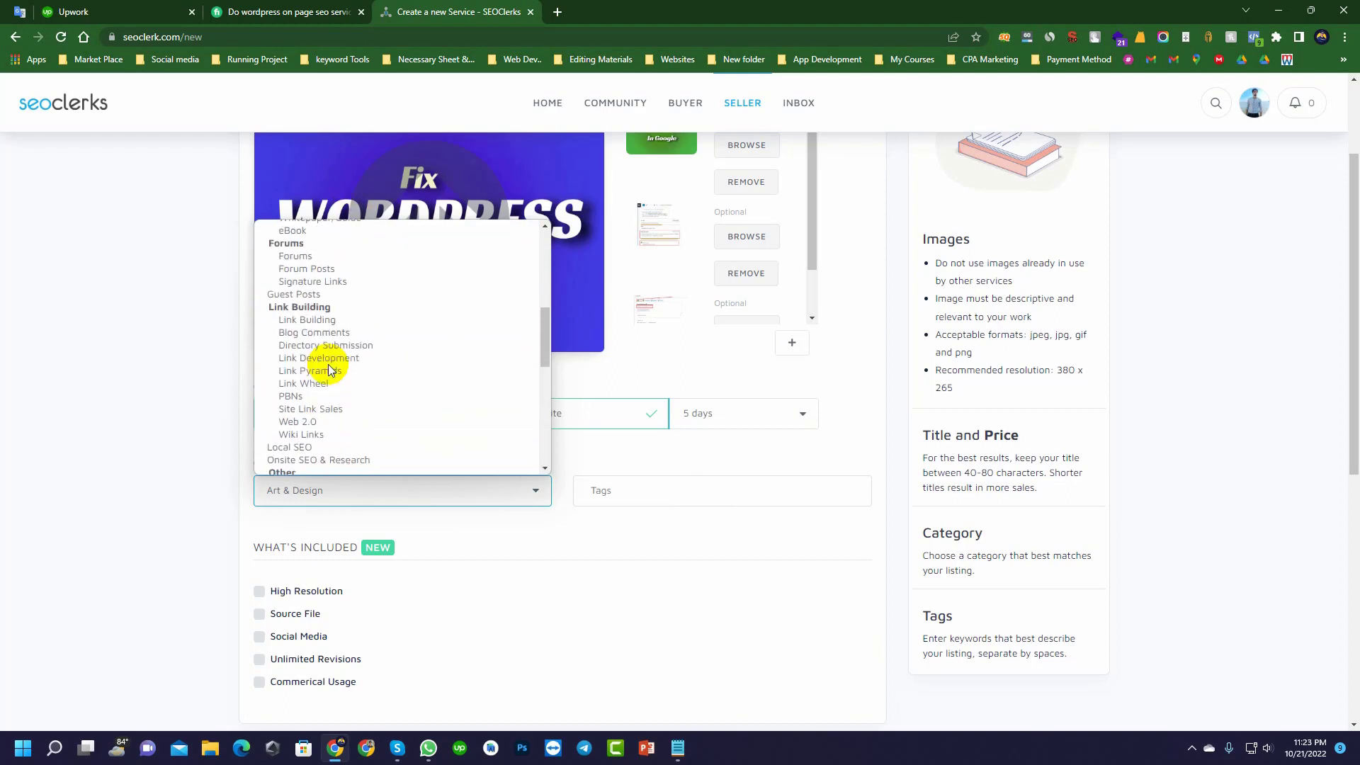
pyautogui.scroll(-3, 329, 364)
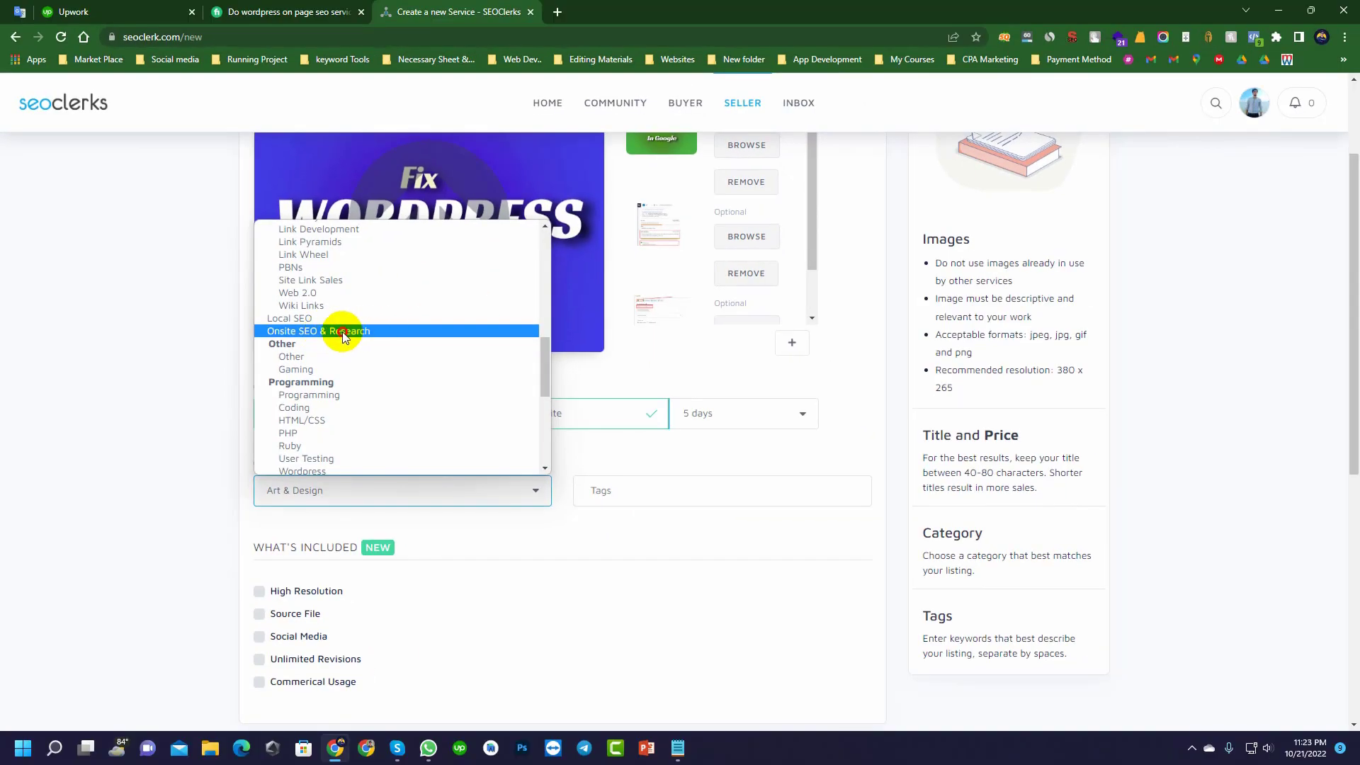
pyautogui.click(673, 387)
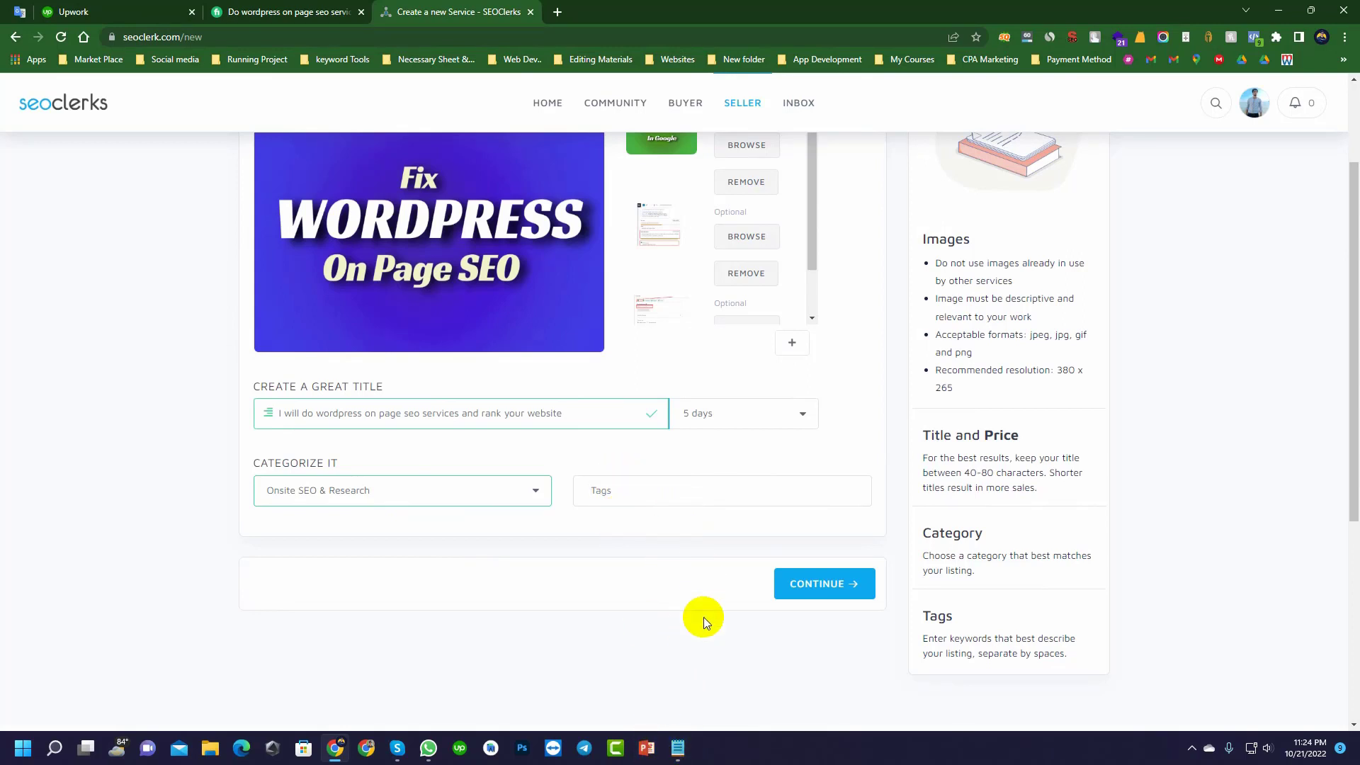
# - Copy "website seo" from the keyword line at the end of the Notepad notes and add it as a service tag
pyautogui.click(678, 747)
pyautogui.scroll(-10, 900, 316)
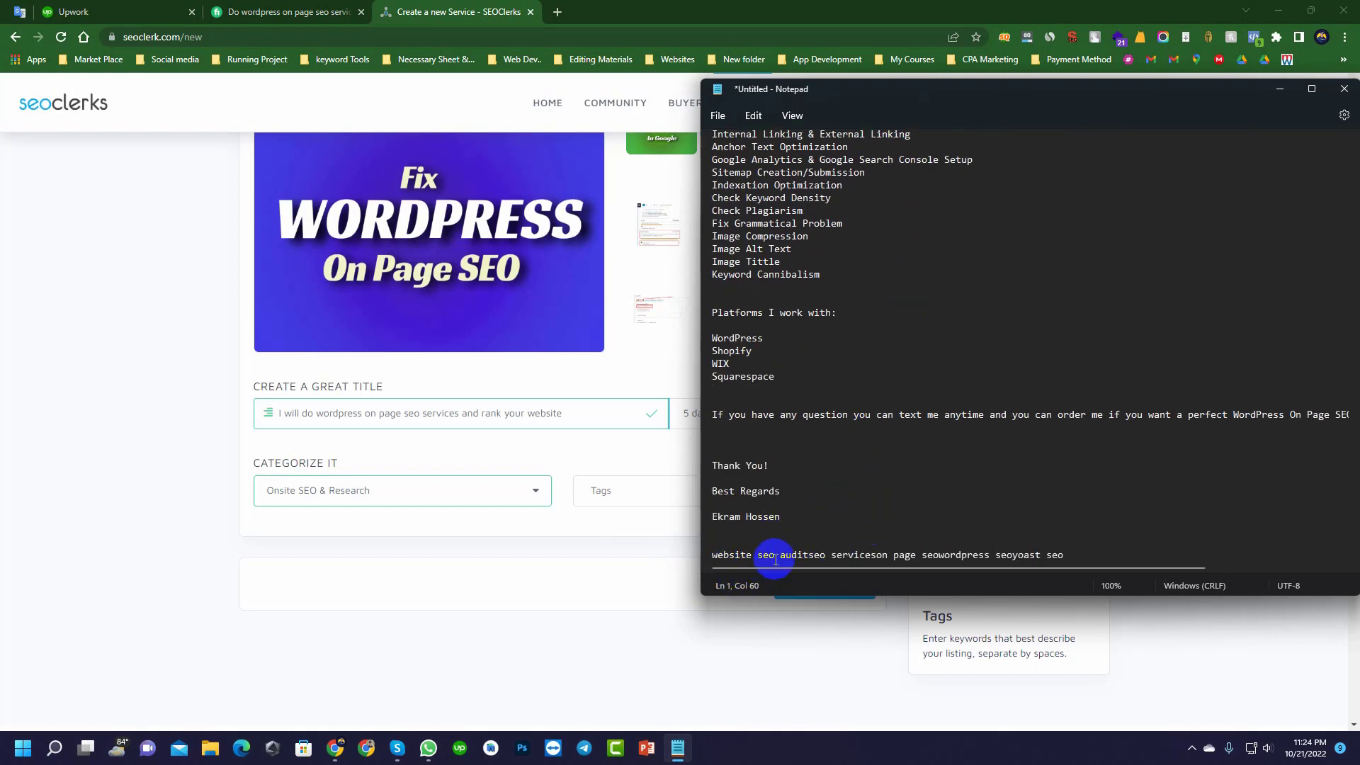
pyautogui.moveTo(775, 560); pyautogui.dragTo(707, 559)
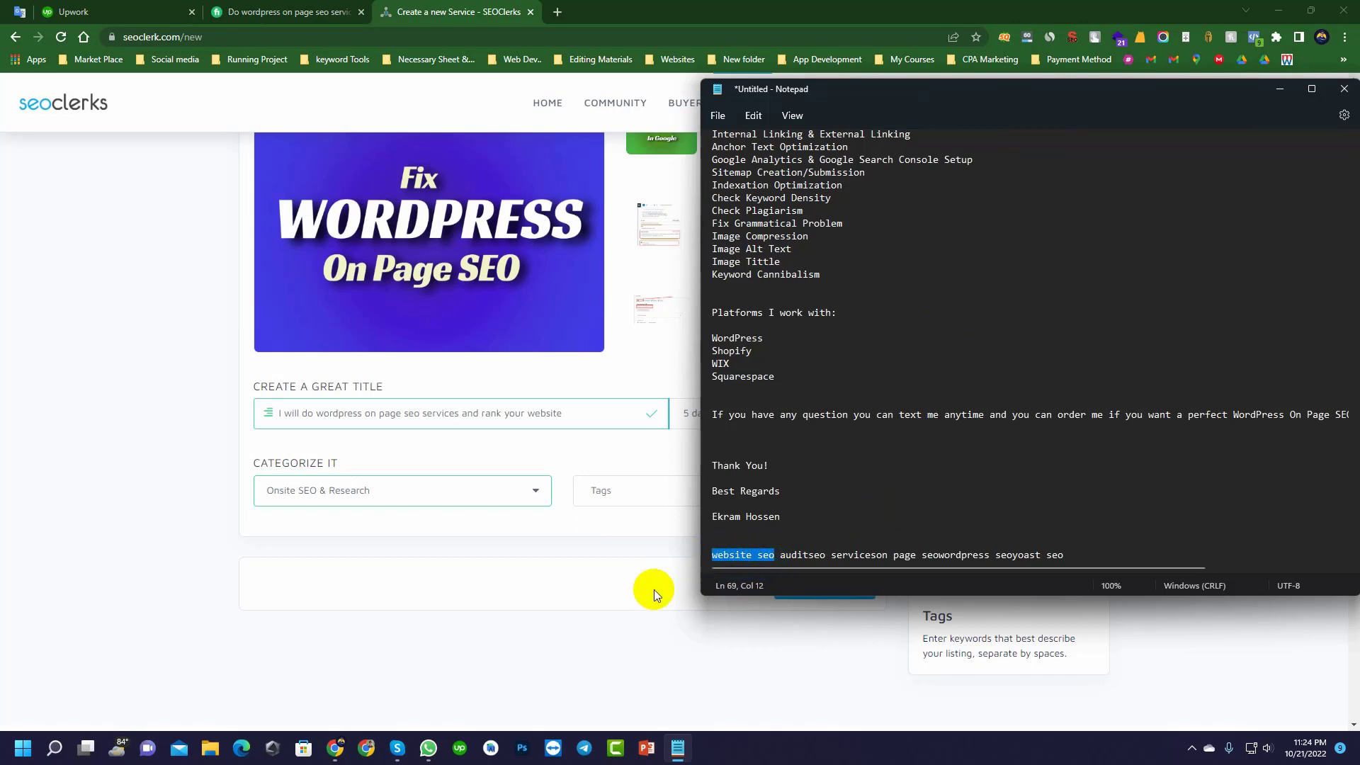
pyautogui.click(622, 508)
pyautogui.hotkey('ctrl', 'v')
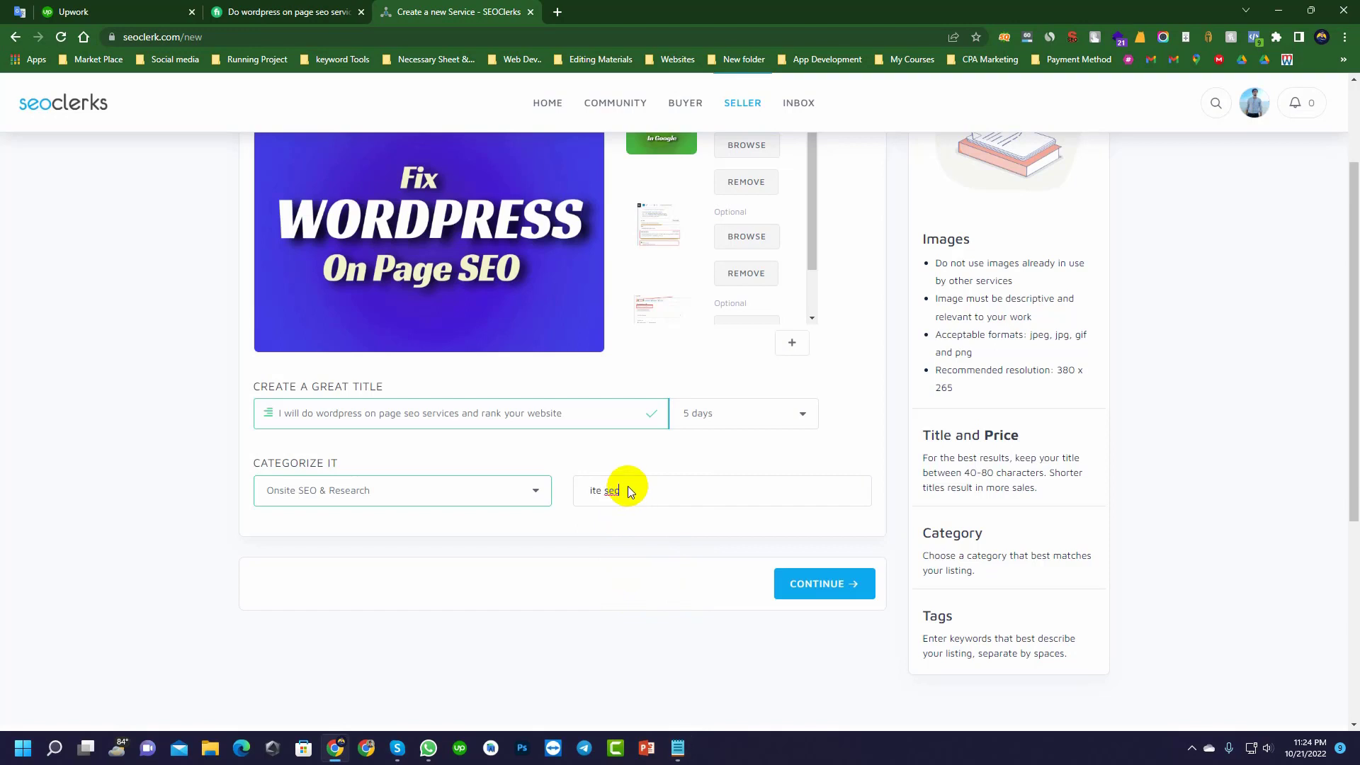
pyautogui.press('Return')
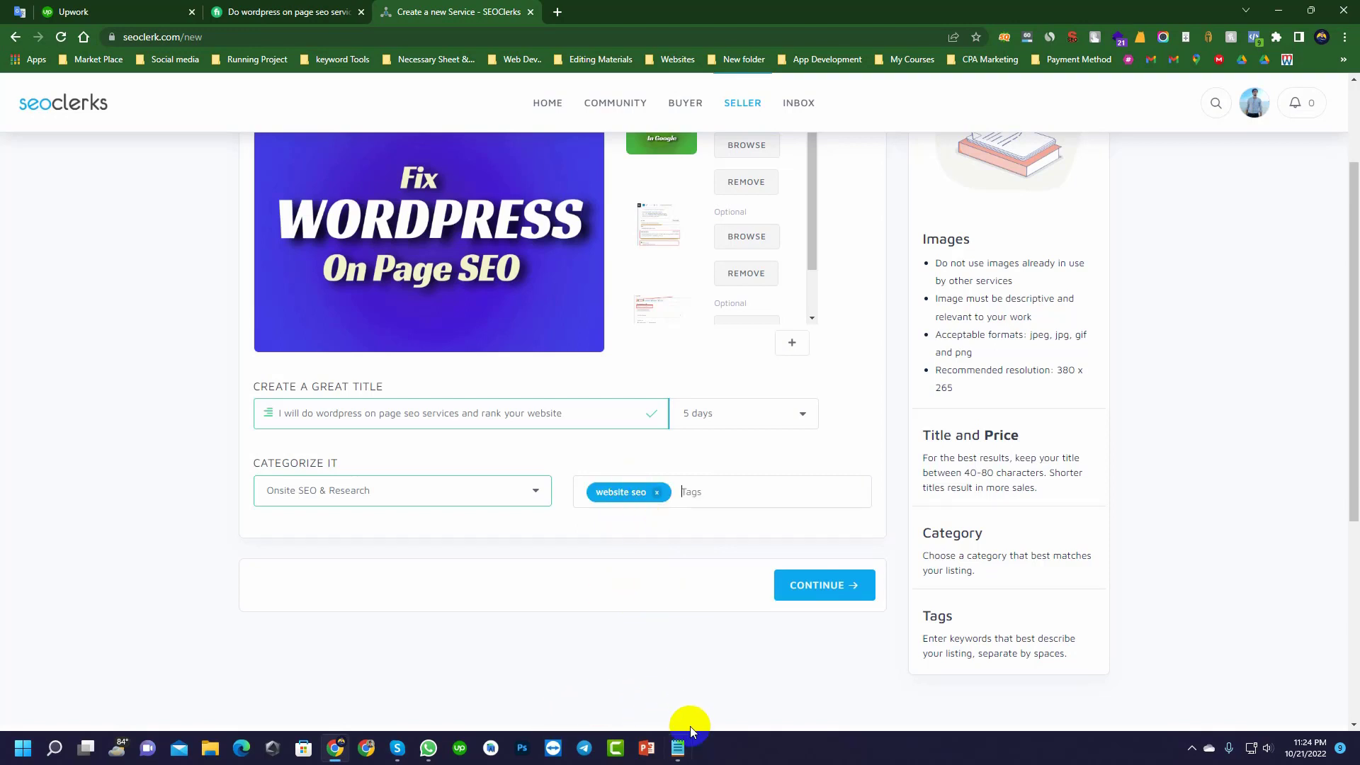
# - Add the tags wordpress seo, seo services, onsite seo, seo, yoast seo, rankmath seo, wordpress, on page seo and website rank
pyautogui.click(678, 748)
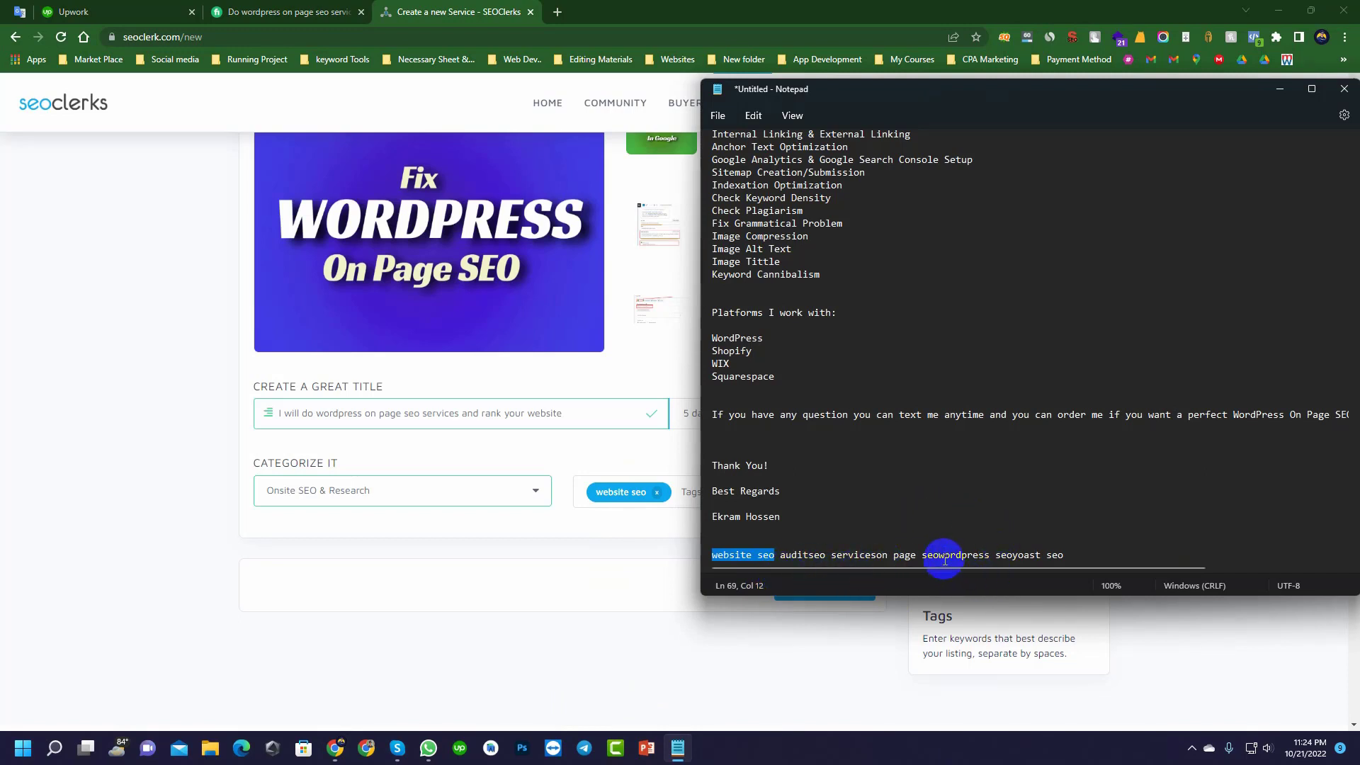
pyautogui.moveTo(939, 555); pyautogui.dragTo(1015, 555)
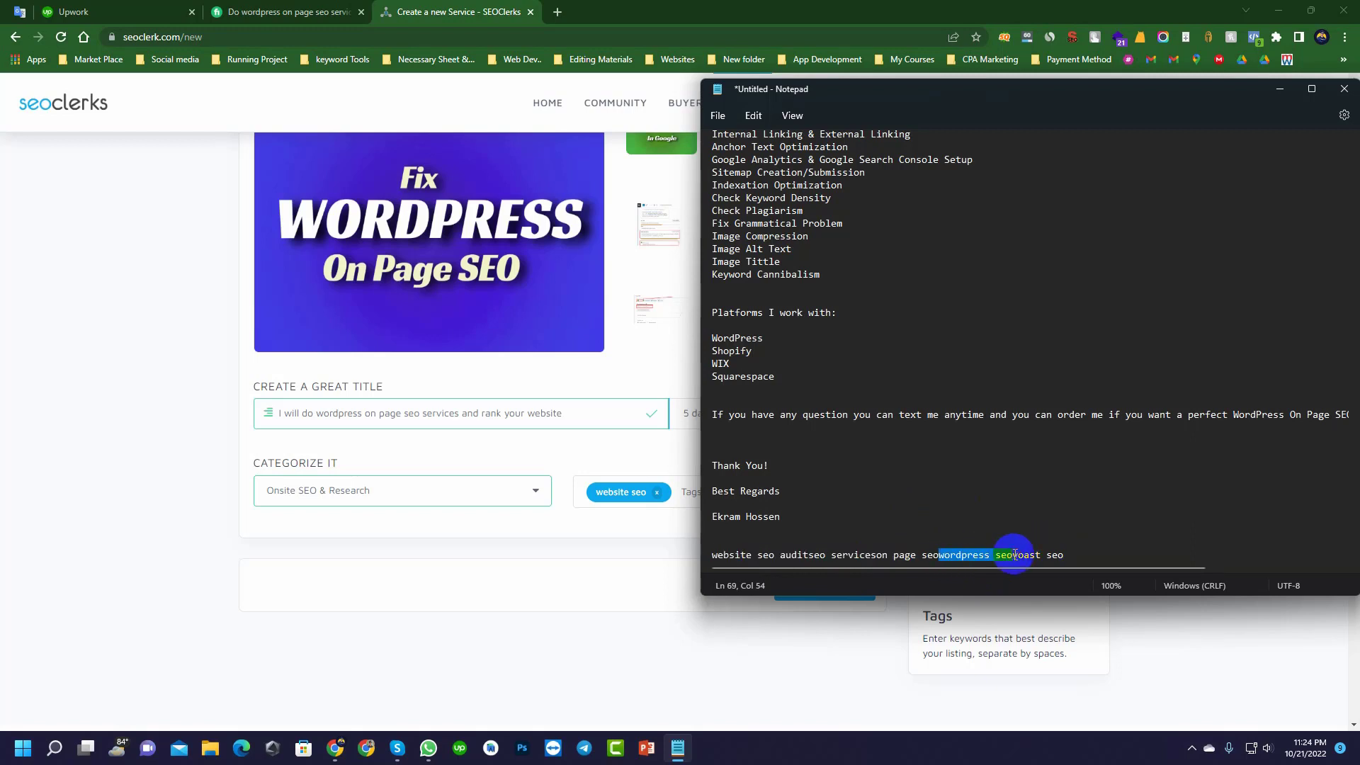
pyautogui.click(1280, 89)
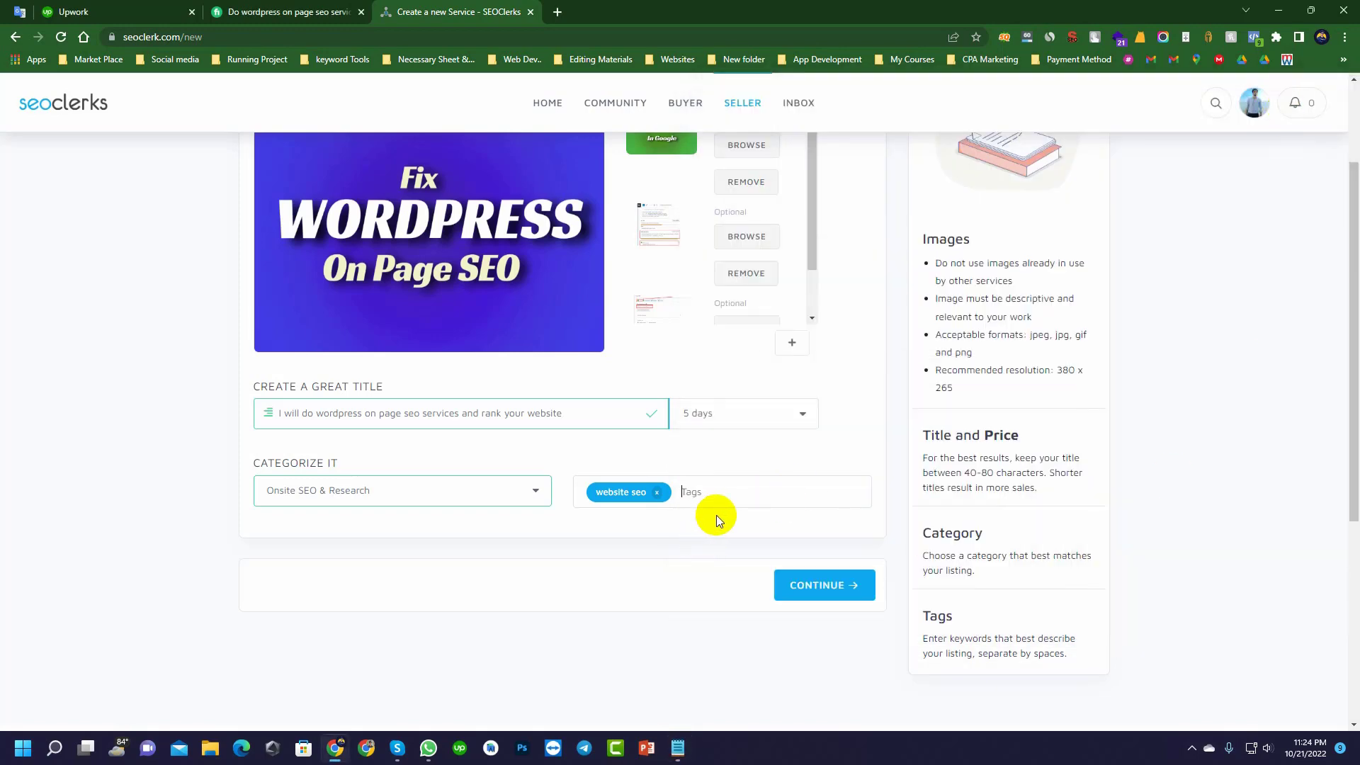
pyautogui.press('Return')
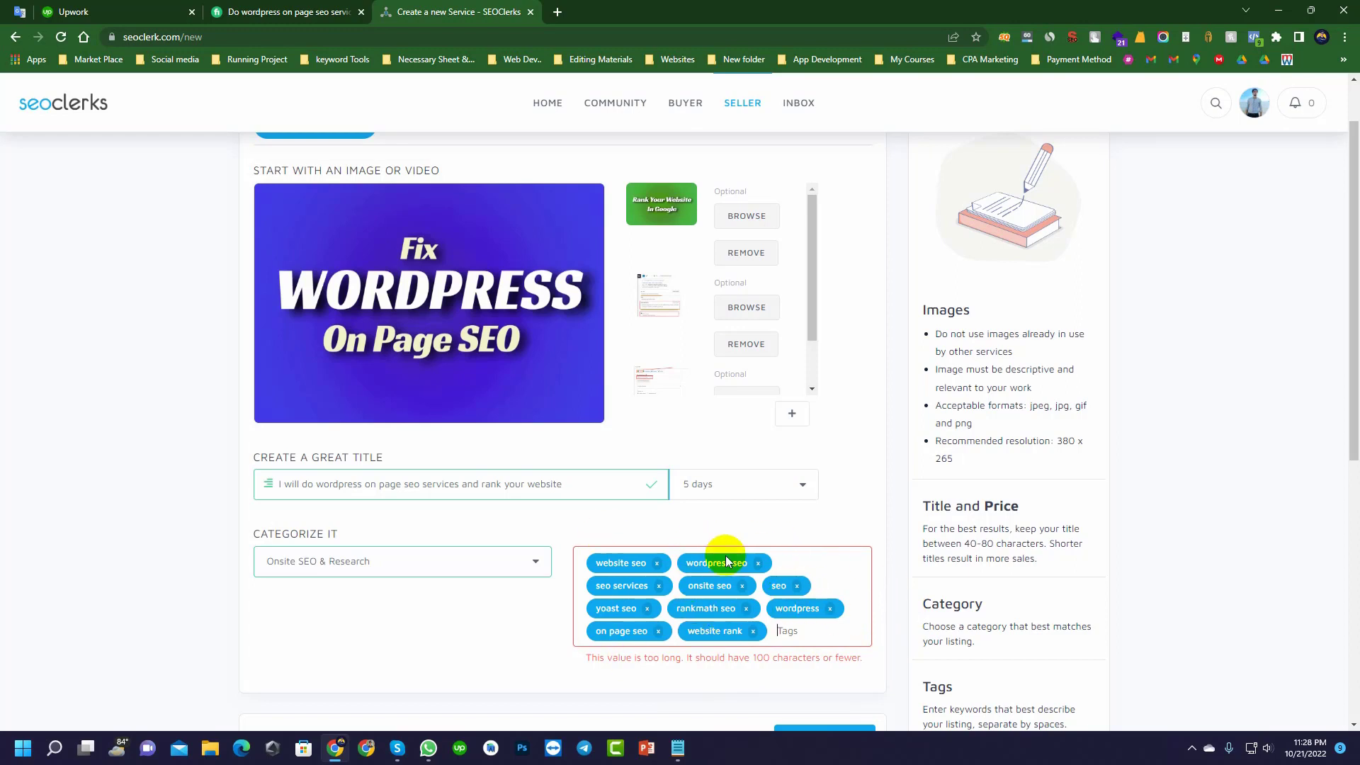
# - Remove the website rank tag and continue to the Pricing stage of the service form
pyautogui.click(753, 631)
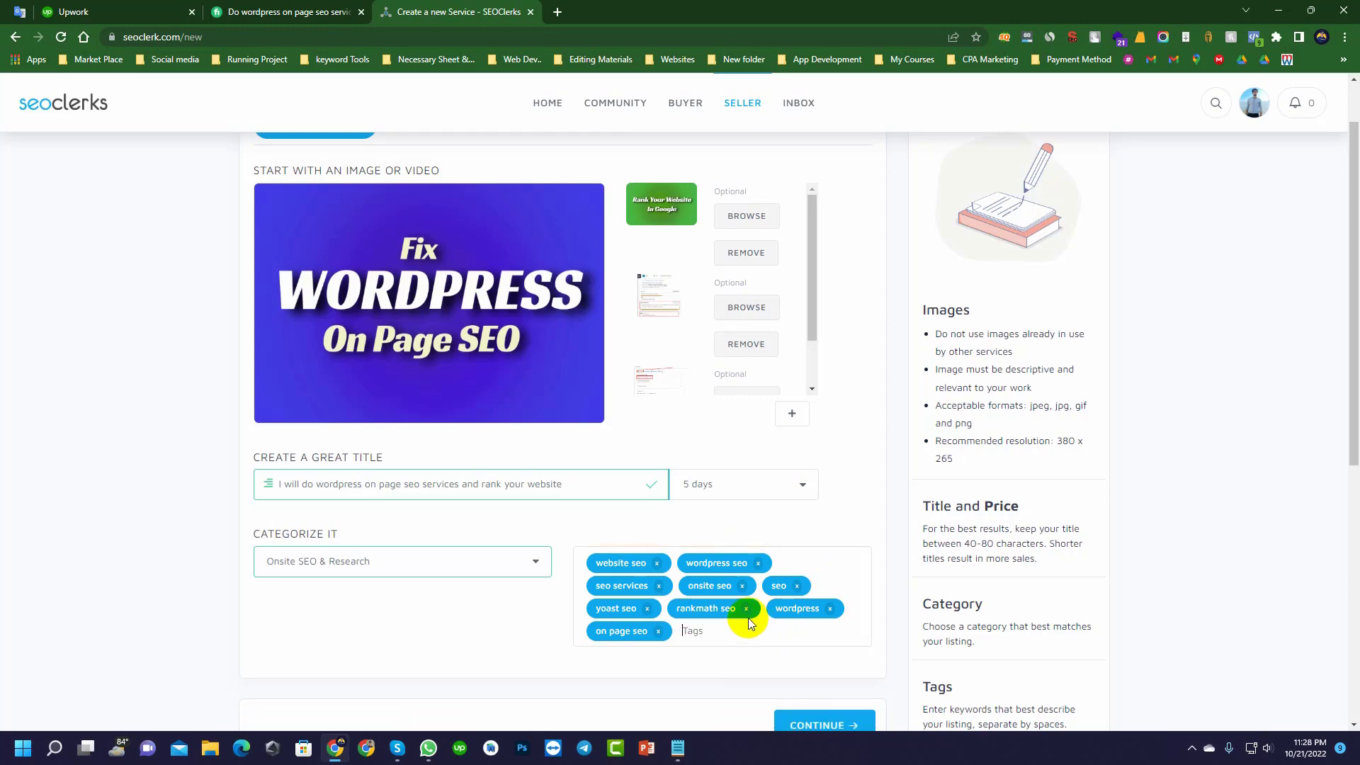
pyautogui.scroll(-5, 637, 496)
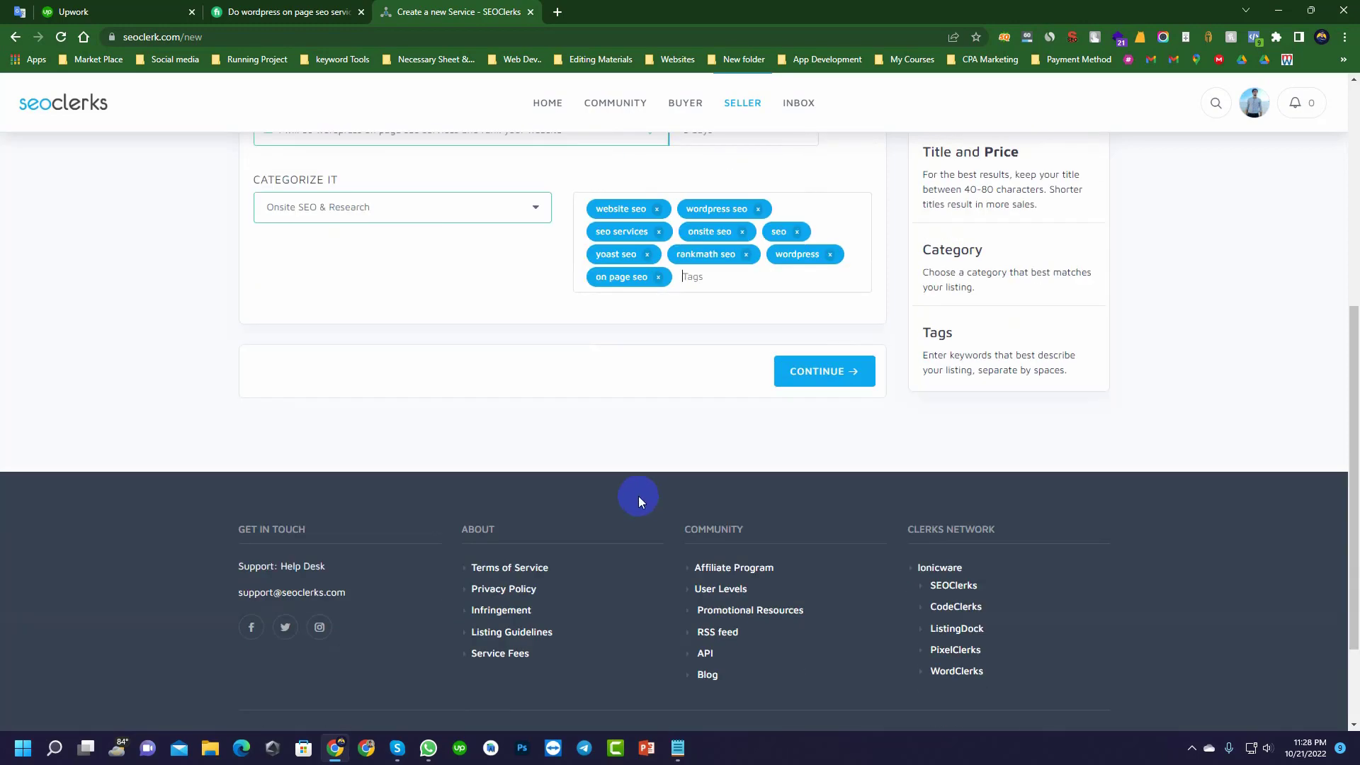
pyautogui.click(840, 376)
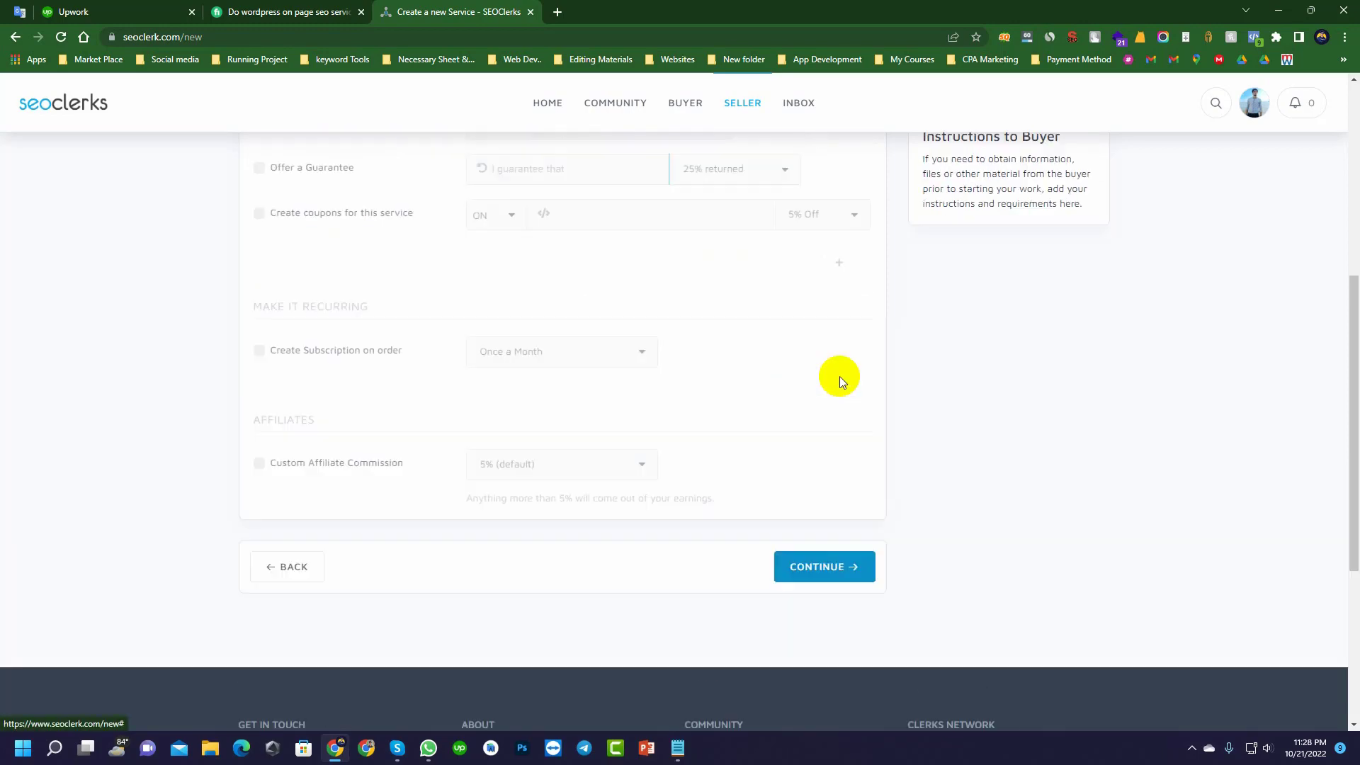
# - Set the price per order to $35
pyautogui.scroll(4, 582, 377)
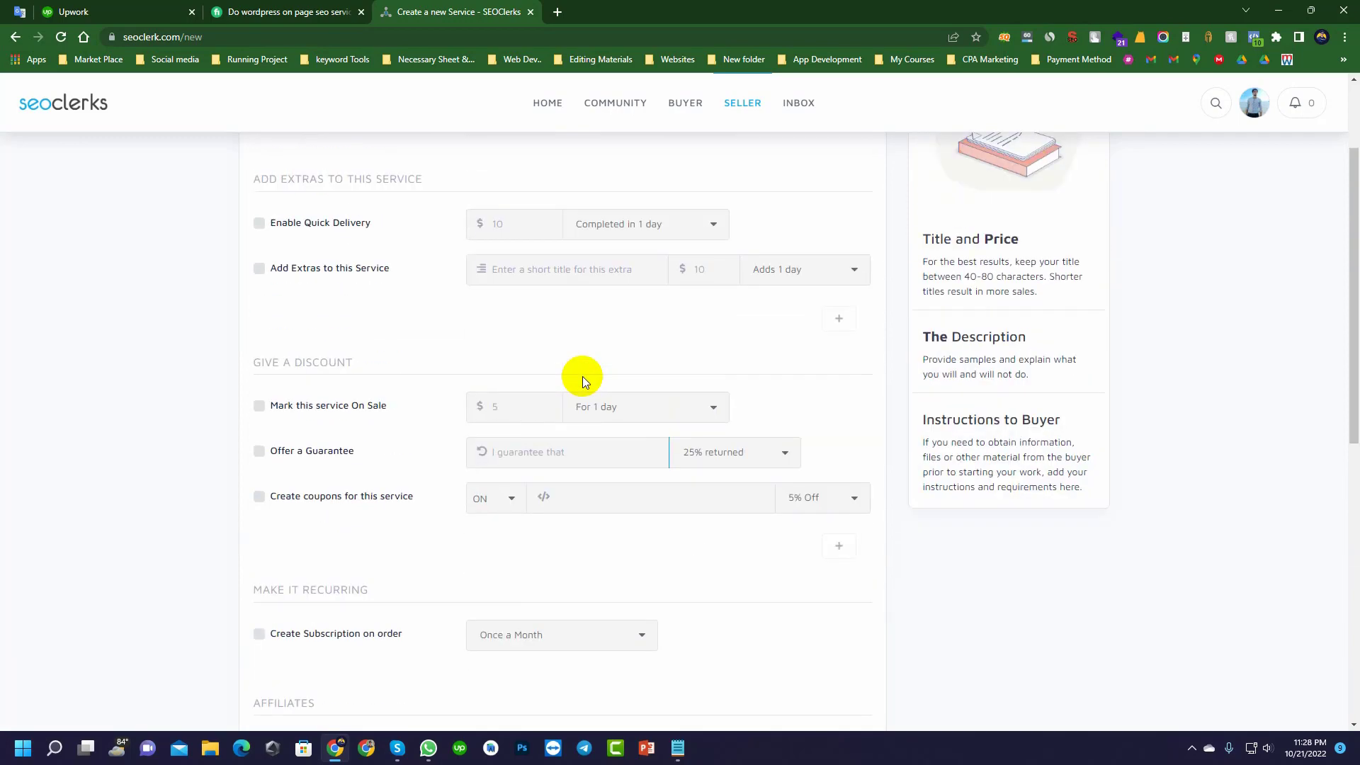
pyautogui.scroll(2, 309, 275)
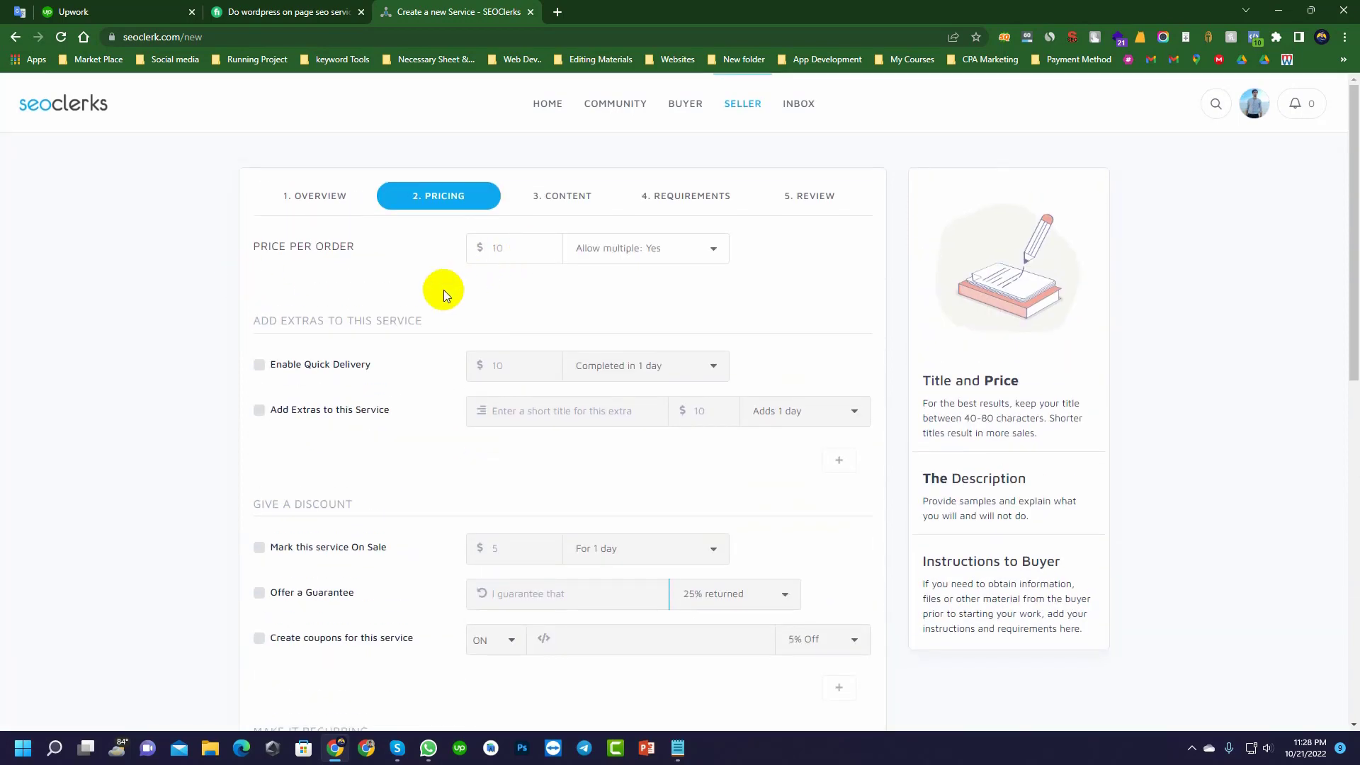
pyautogui.click(544, 252)
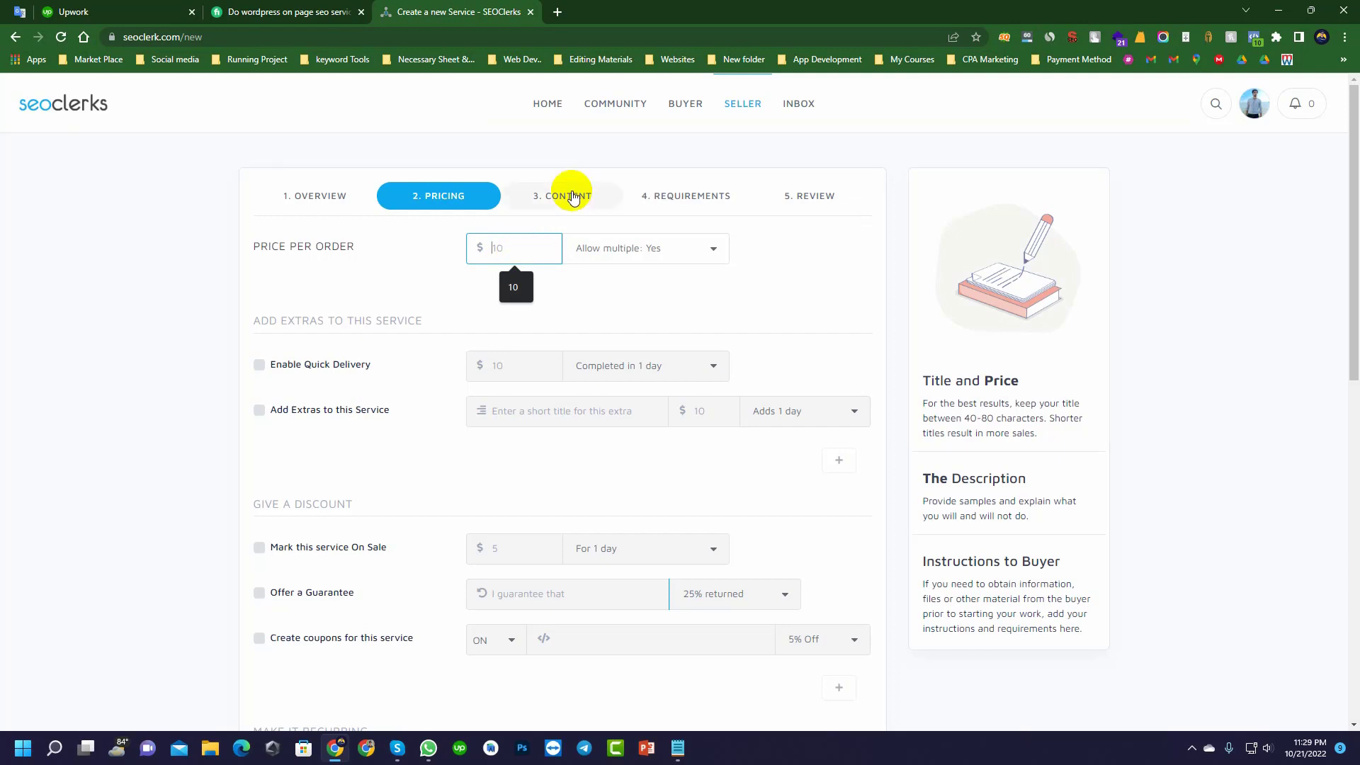
pyautogui.write('35')
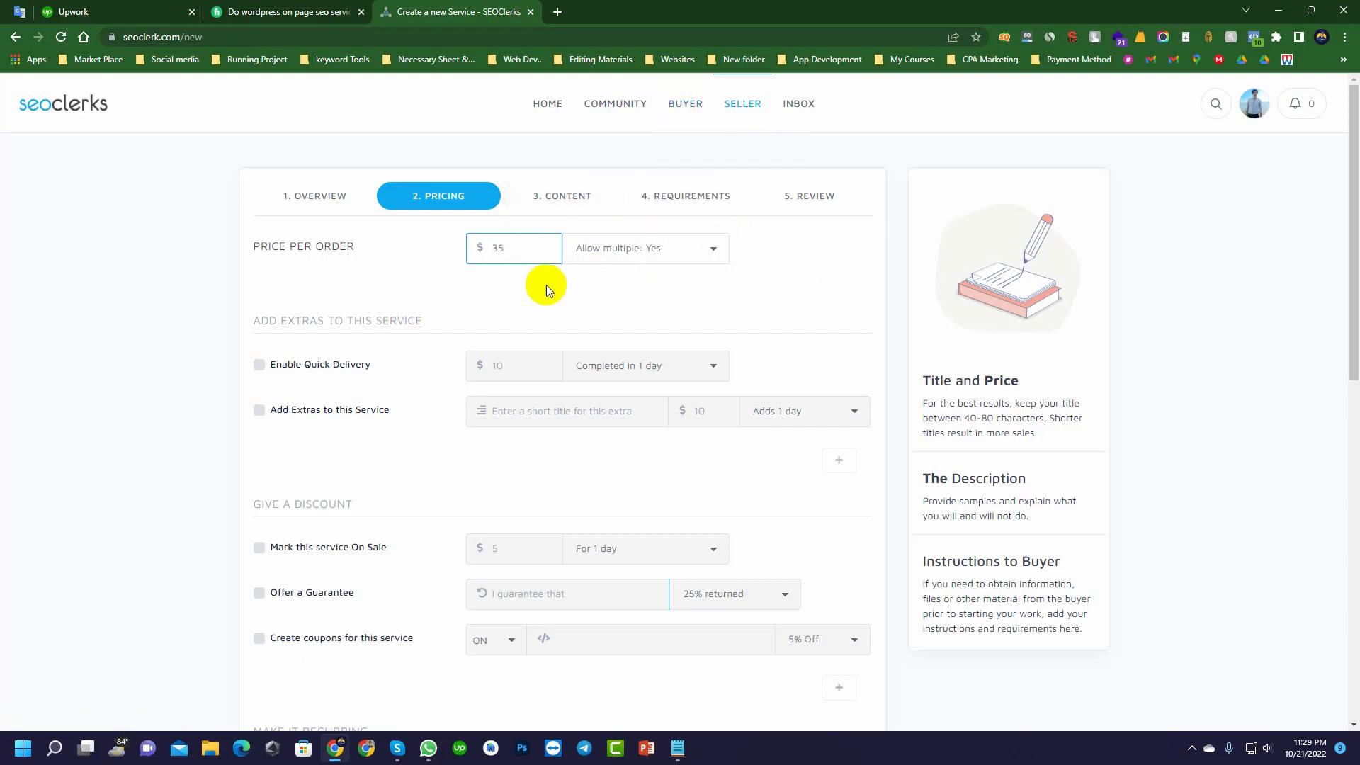
pyautogui.scroll(-1, 465, 340)
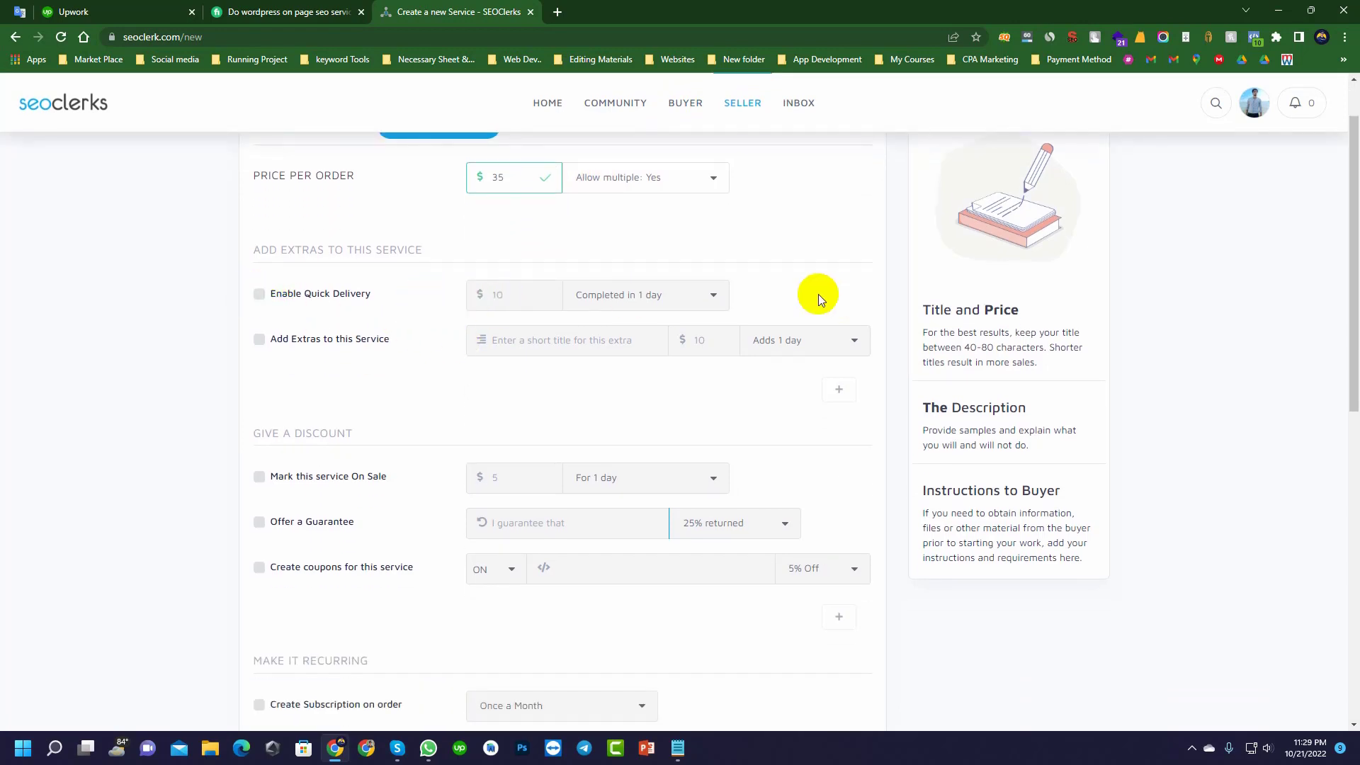
# - Enable the custom affiliate commission for the service and set it to 10%
pyautogui.scroll(-1, 450, 274)
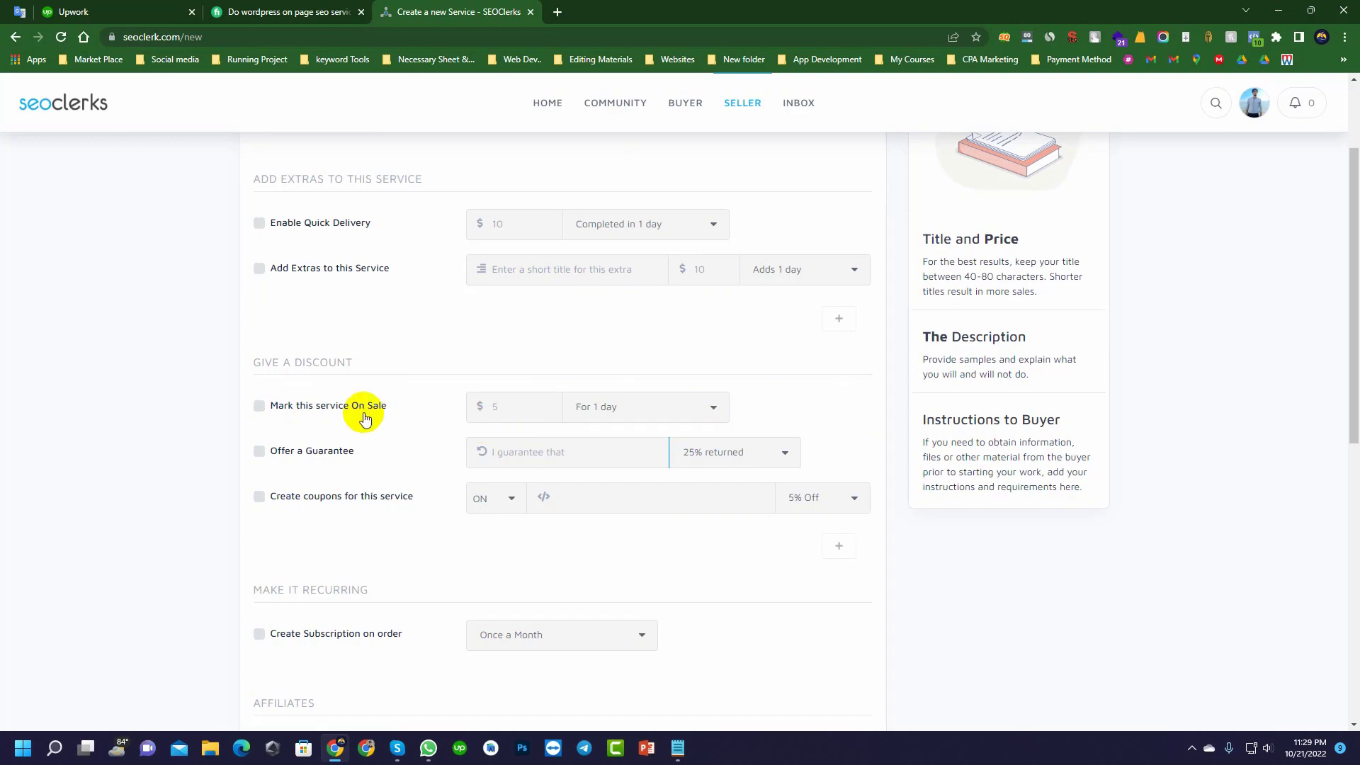
pyautogui.scroll(-2, 364, 409)
pyautogui.scroll(-2, 366, 419)
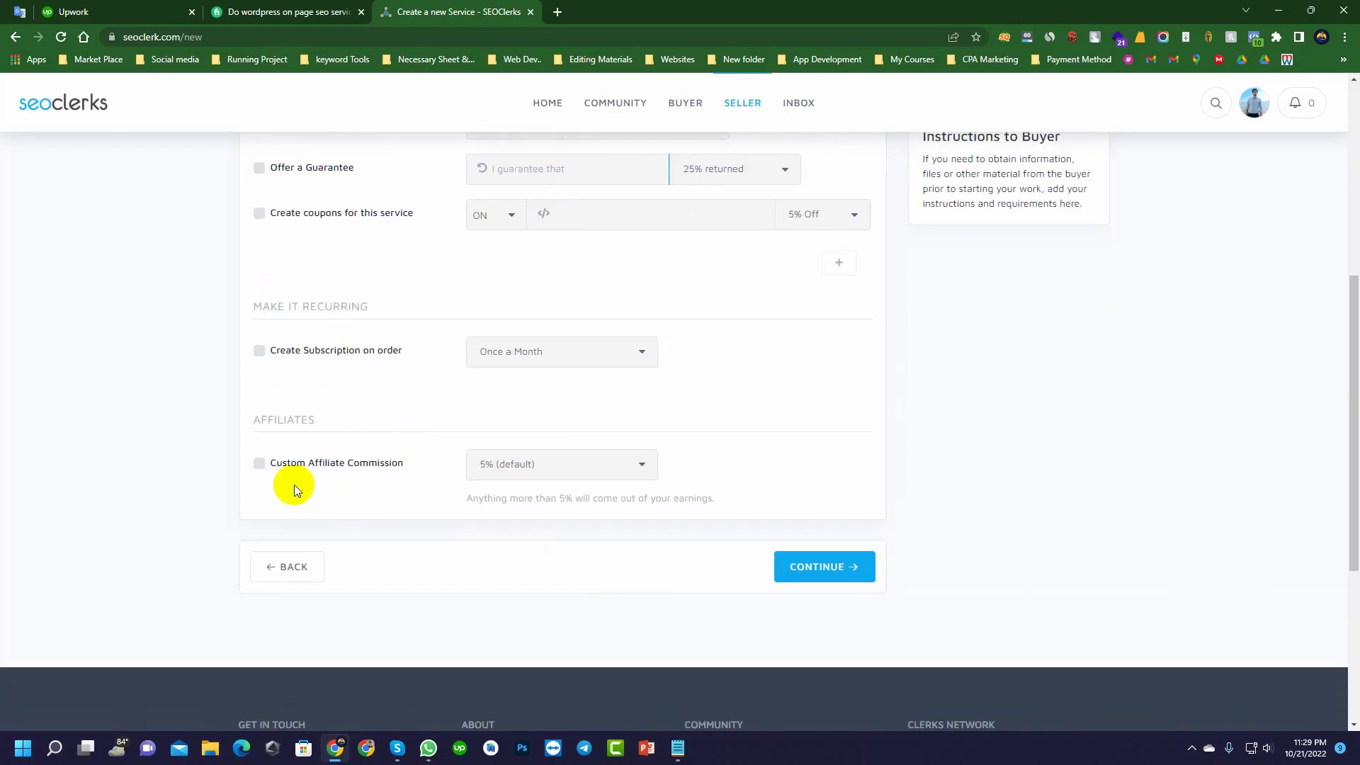
pyautogui.click(260, 464)
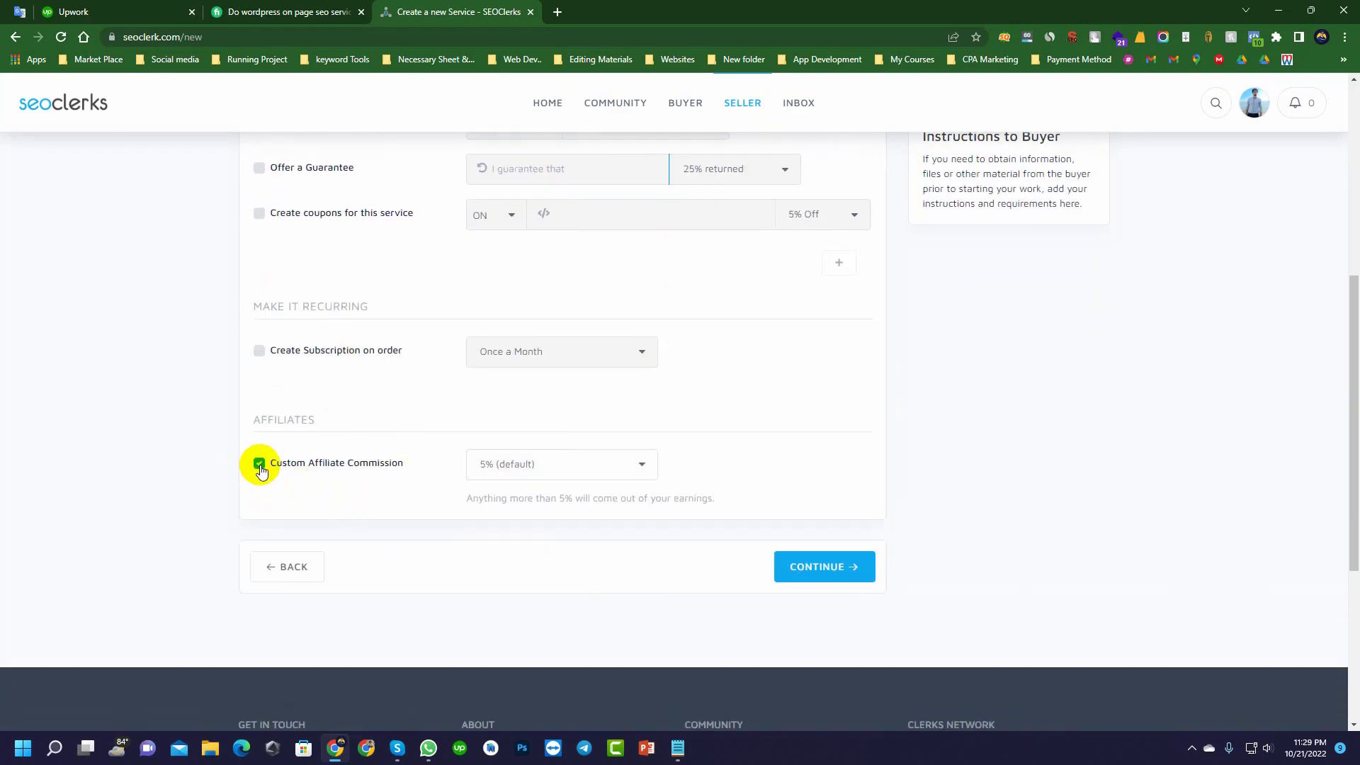
pyautogui.click(567, 470)
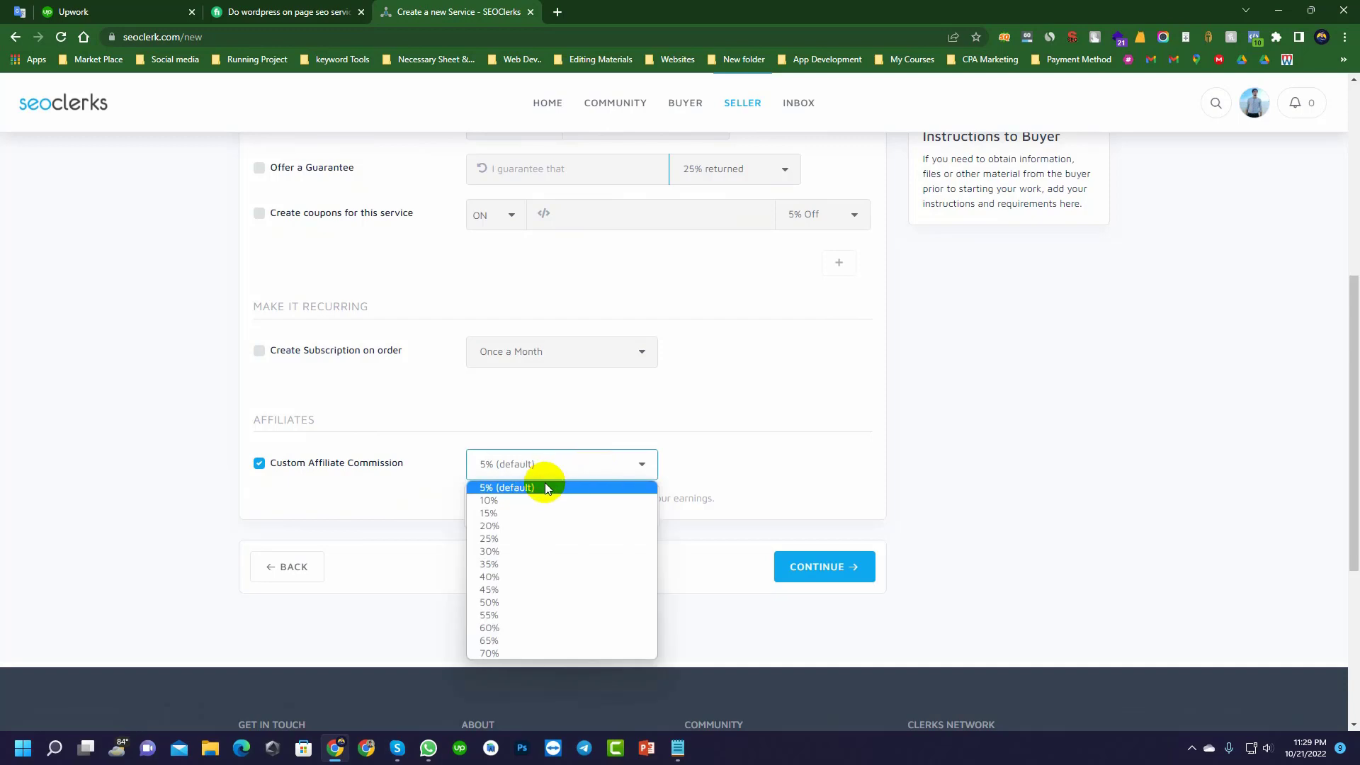
pyautogui.click(546, 460)
pyautogui.click(546, 460)
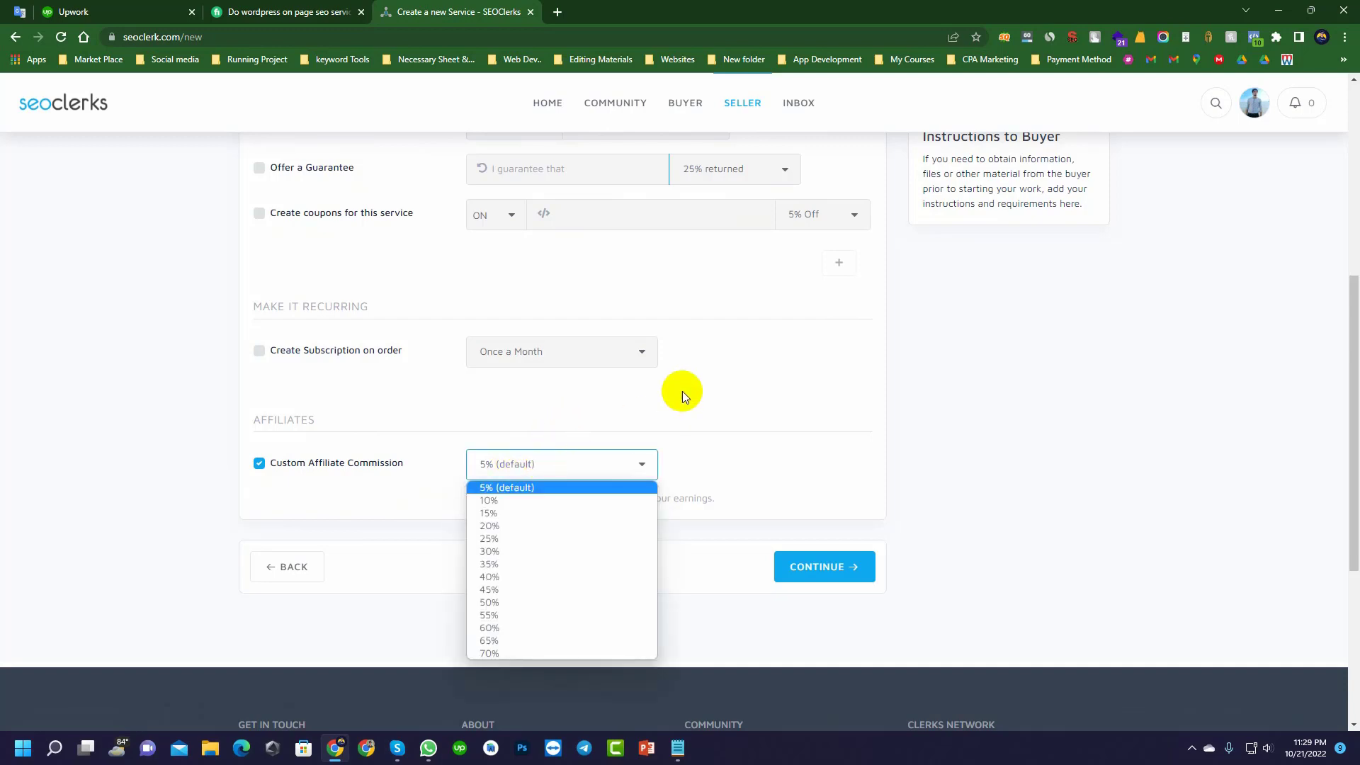
pyautogui.click(531, 500)
pyautogui.scroll(6, 555, 456)
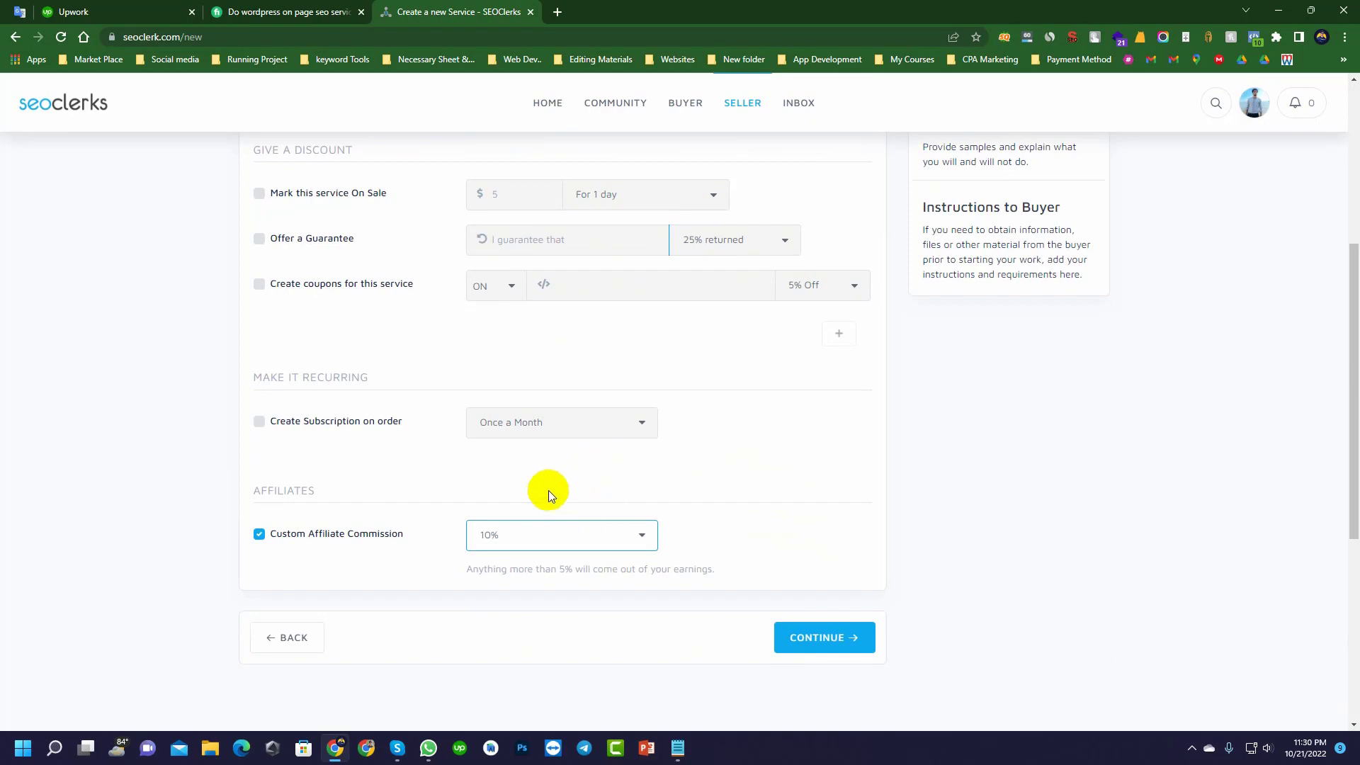
pyautogui.click(547, 489)
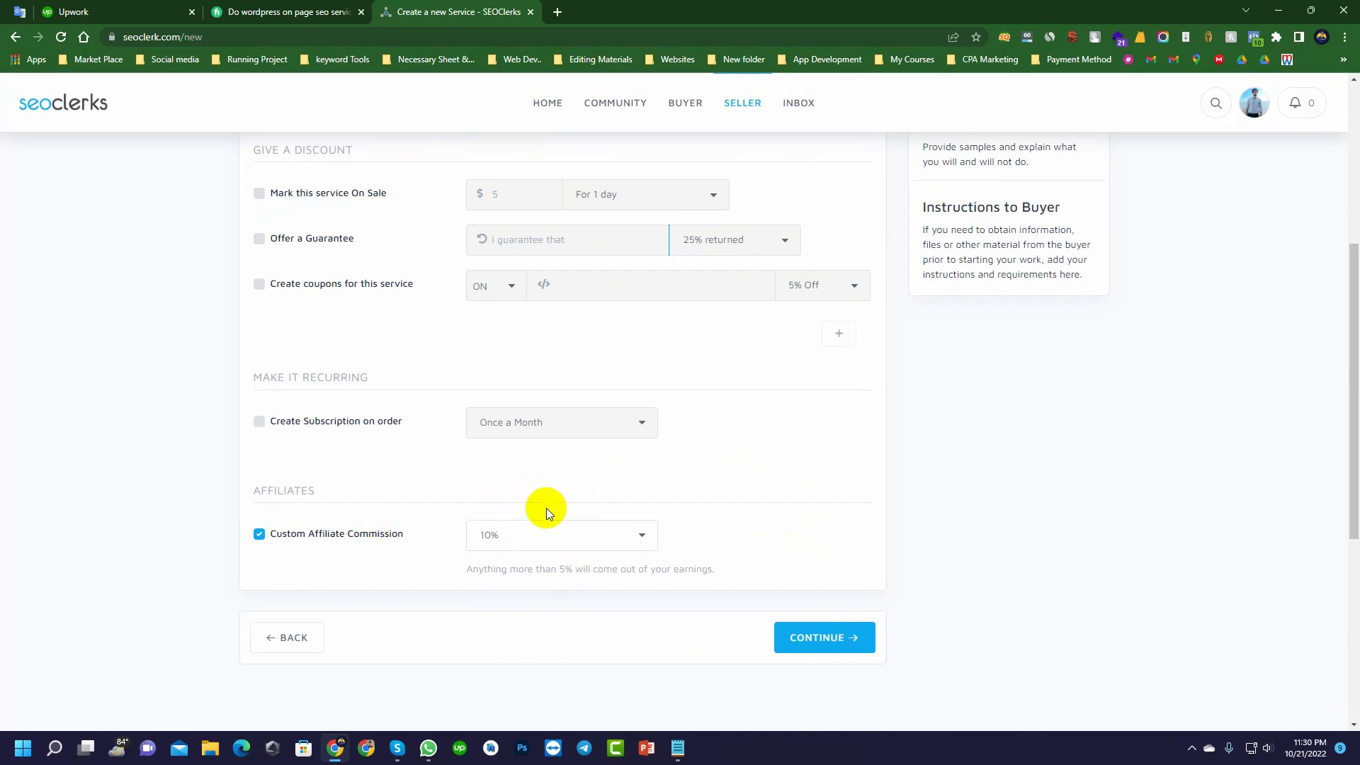
# - Review the pricing options and continue to the Content stage of the service form
pyautogui.scroll(5, 546, 508)
pyautogui.scroll(-9, 557, 494)
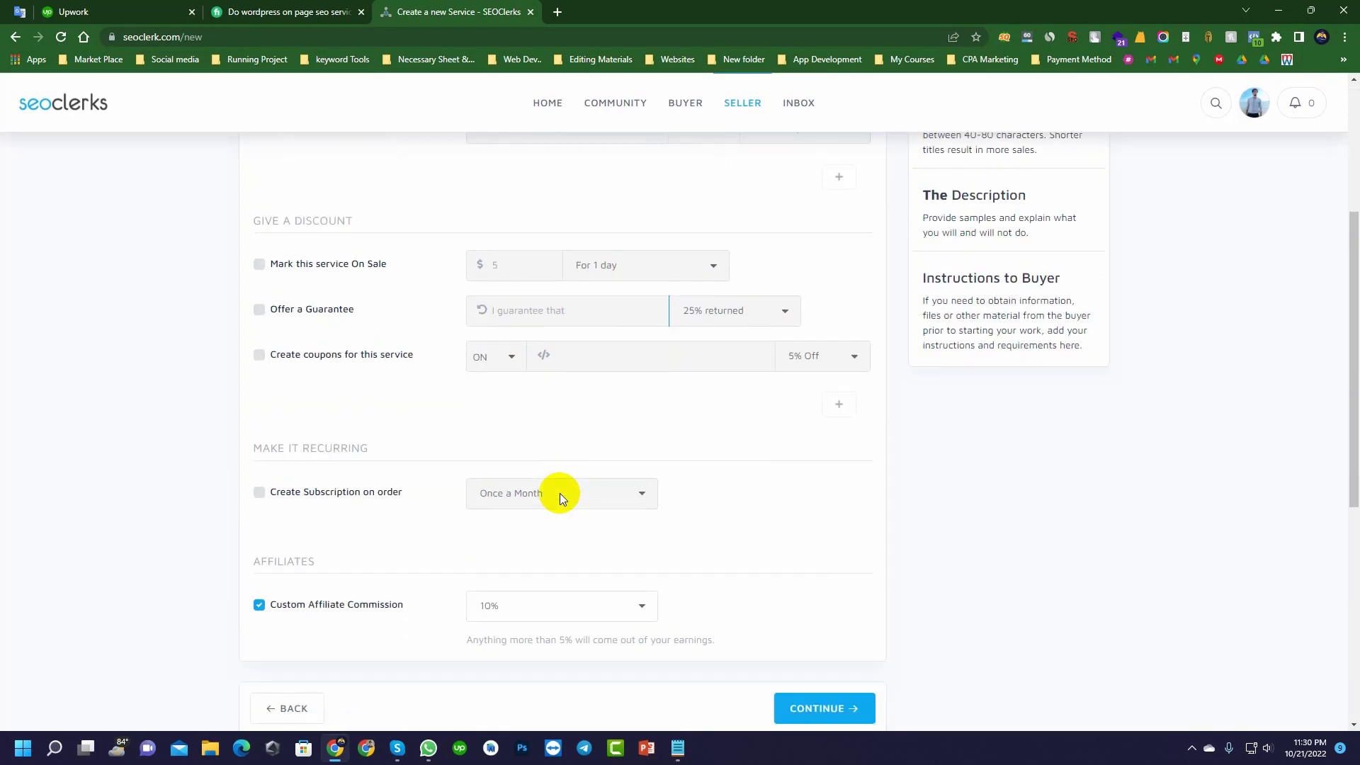
pyautogui.scroll(3, 557, 493)
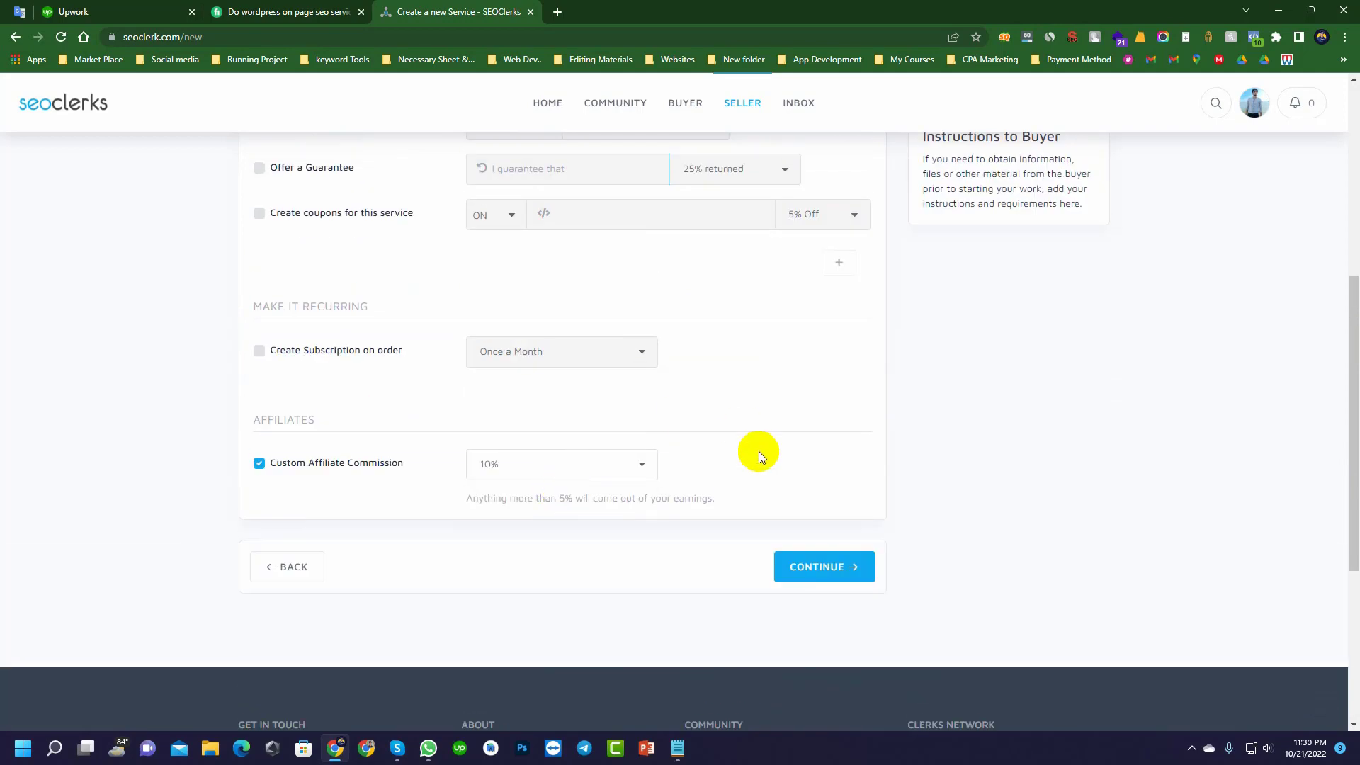
pyautogui.click(825, 567)
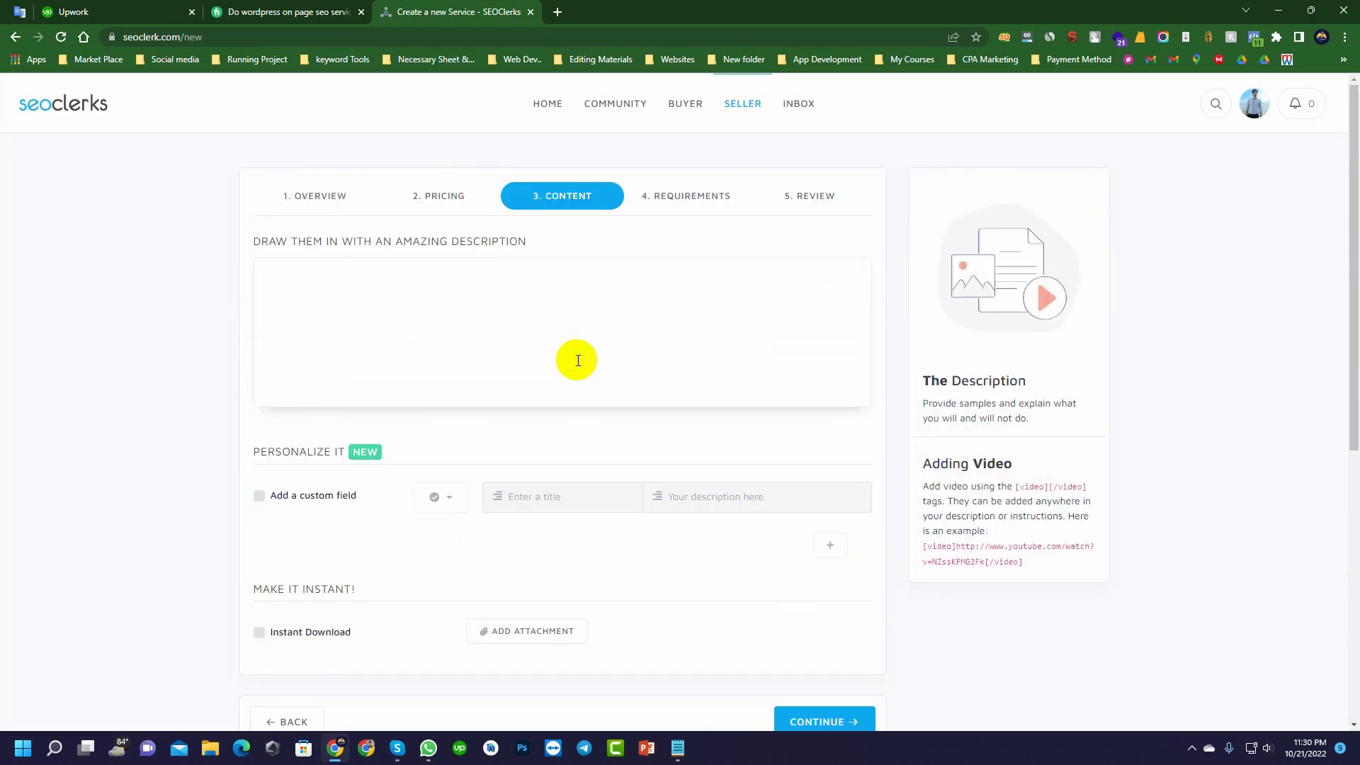
# - Copy the service description from the Notepad notes, from "WordPress on page SEO services with website's audit" through the signature, into the description field
pyautogui.click(451, 327)
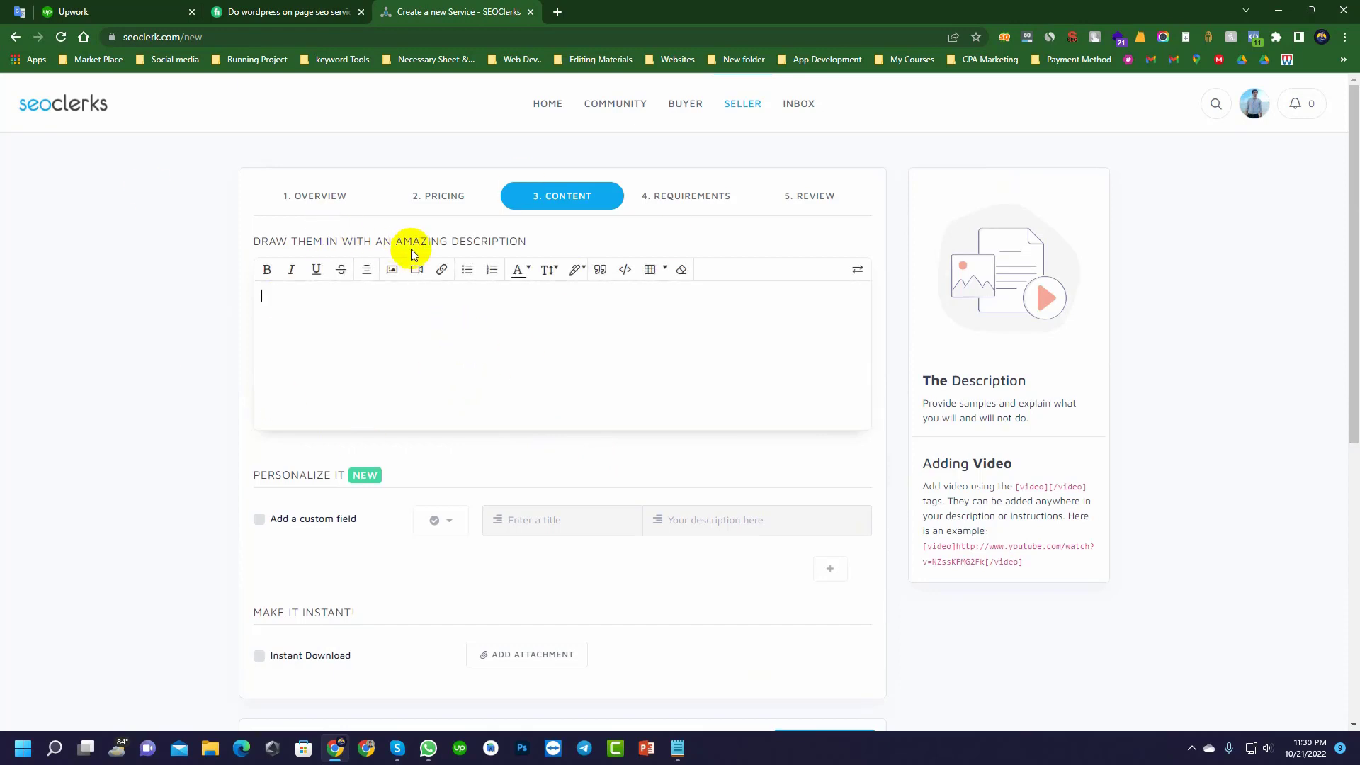
pyautogui.click(678, 749)
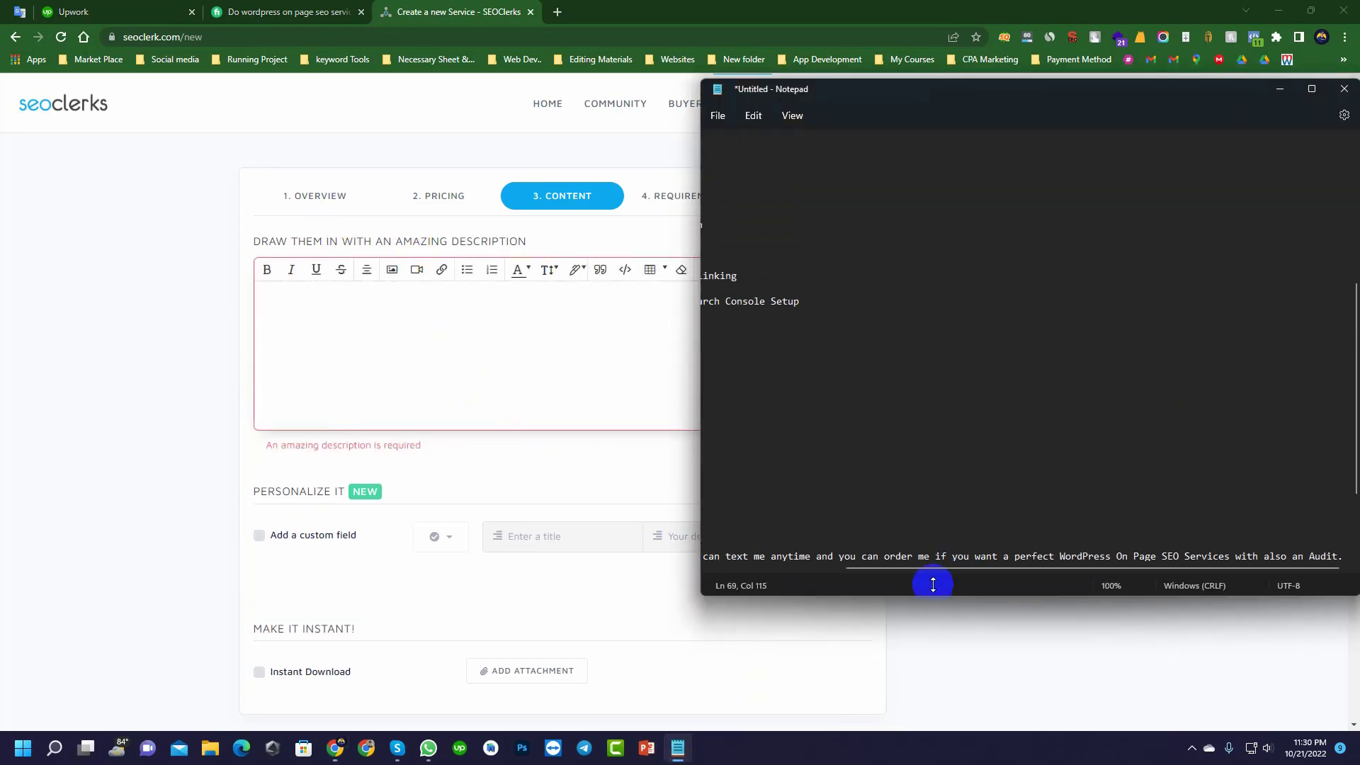
pyautogui.moveTo(921, 564); pyautogui.dragTo(581, 572)
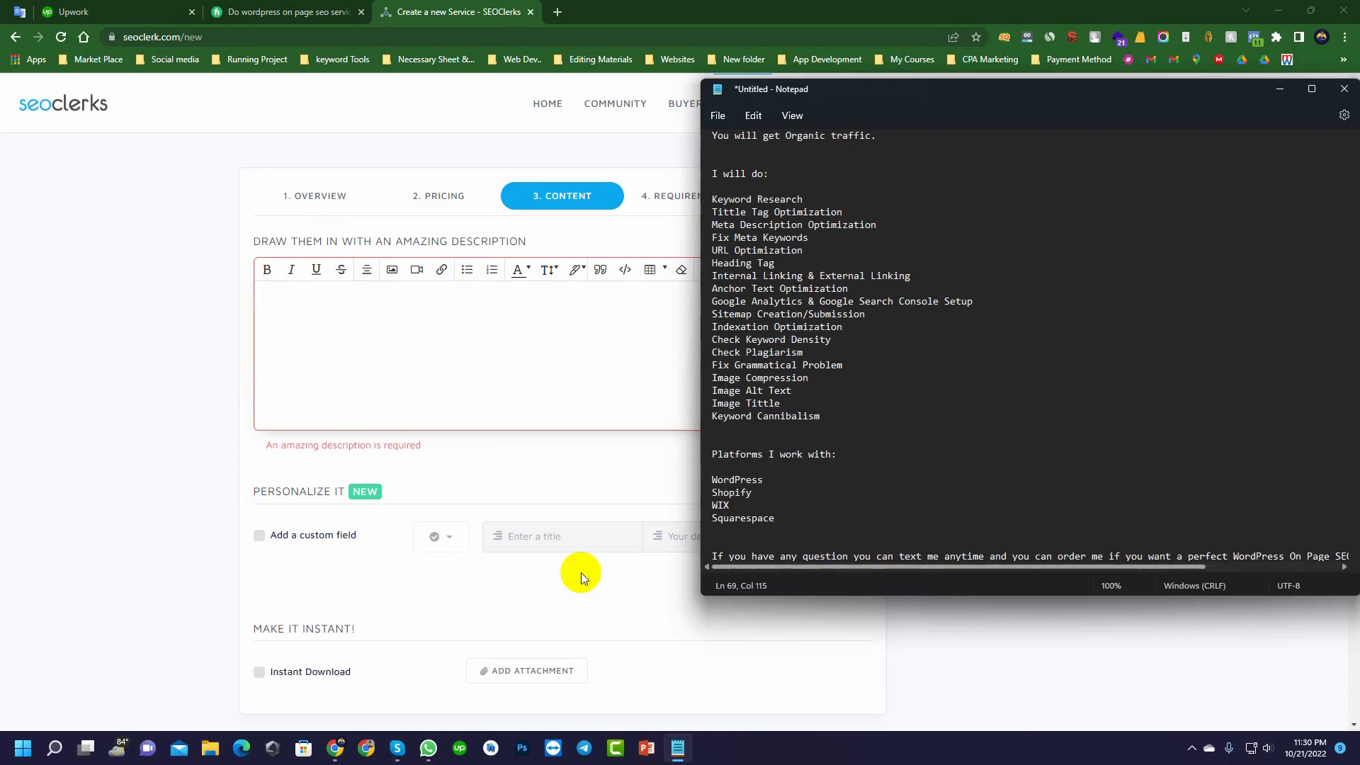
pyautogui.scroll(-2, 753, 506)
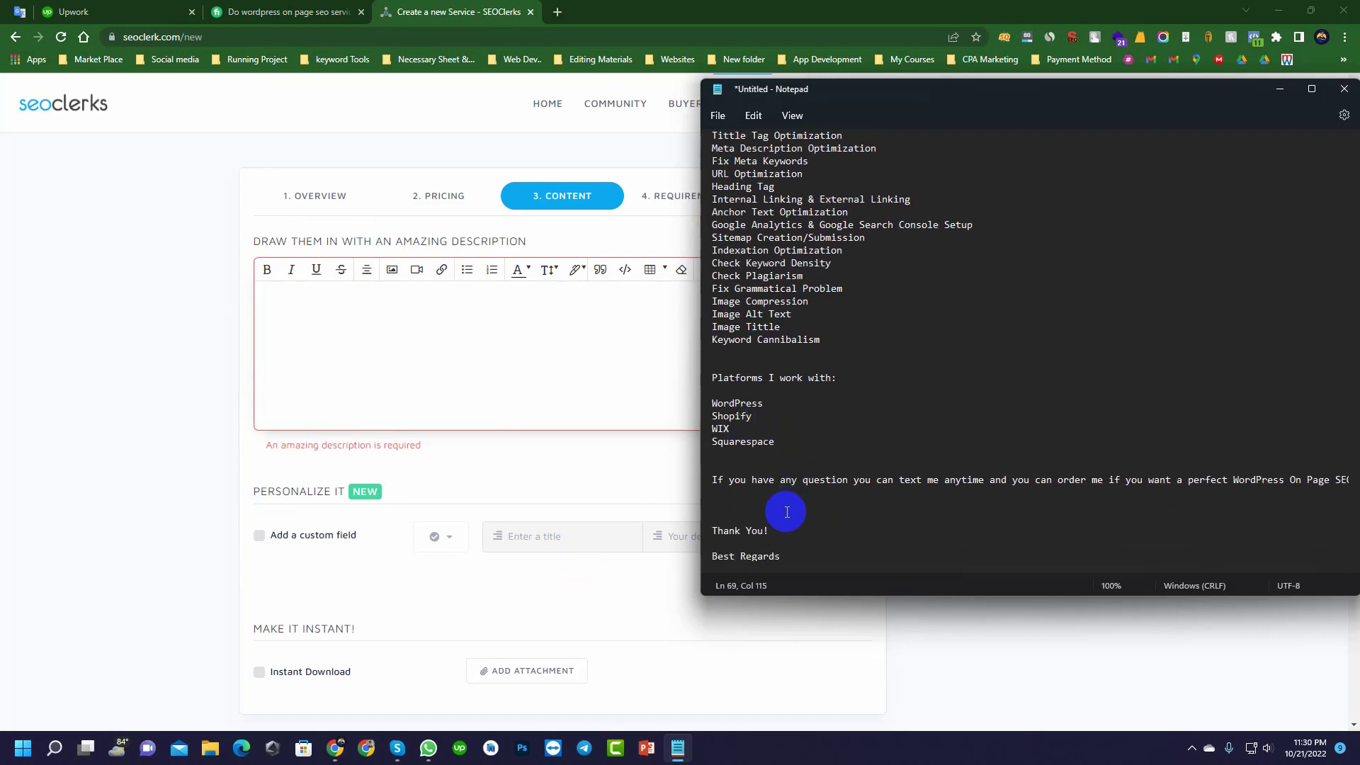
pyautogui.scroll(4, 786, 511)
pyautogui.scroll(6, 786, 512)
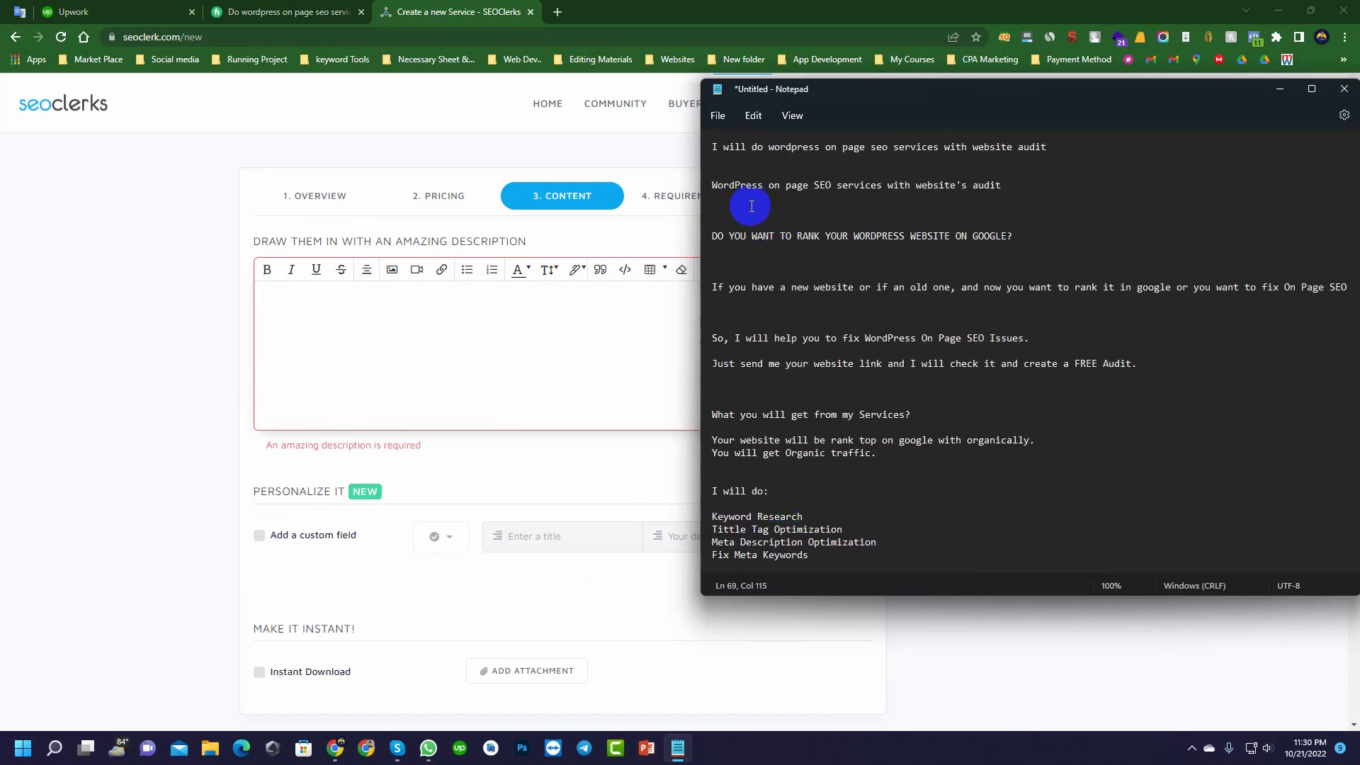
pyautogui.moveTo(718, 188); pyautogui.dragTo(790, 503)
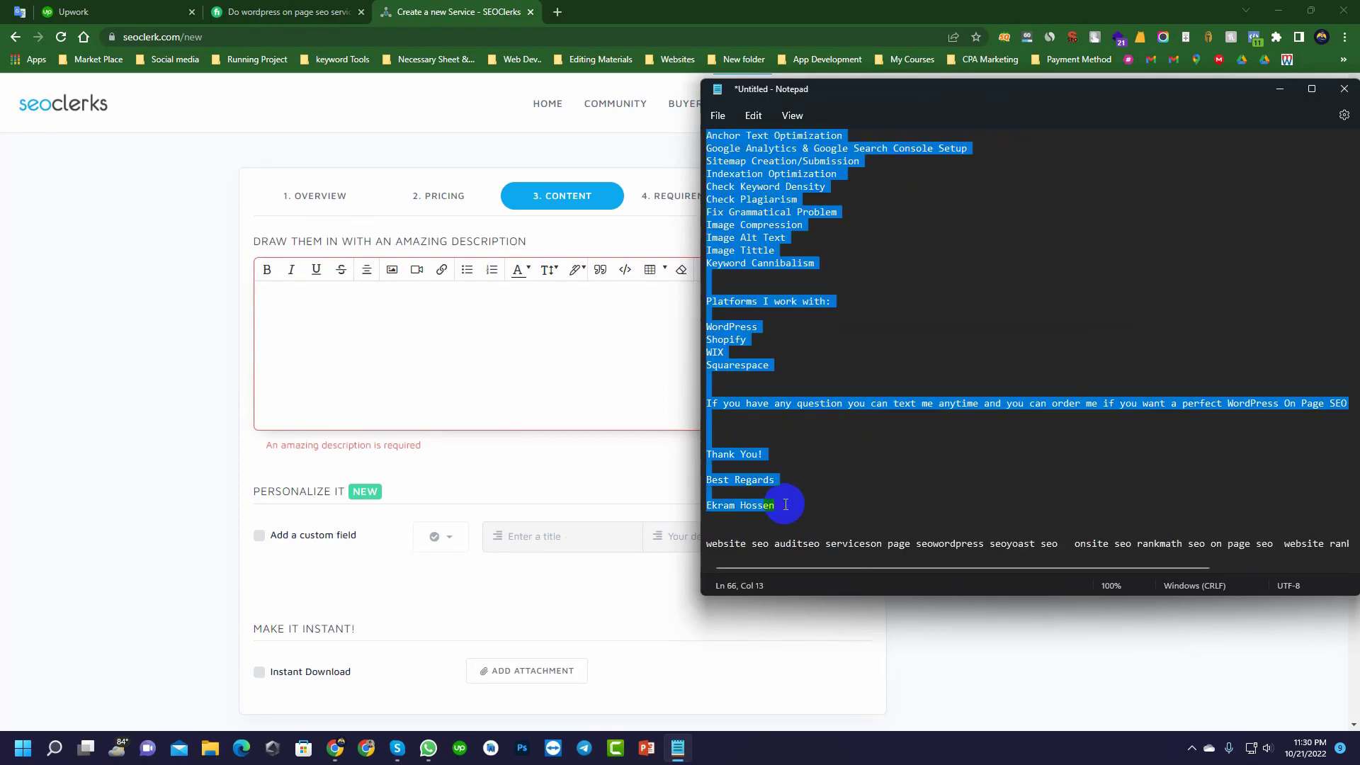
pyautogui.click(402, 325)
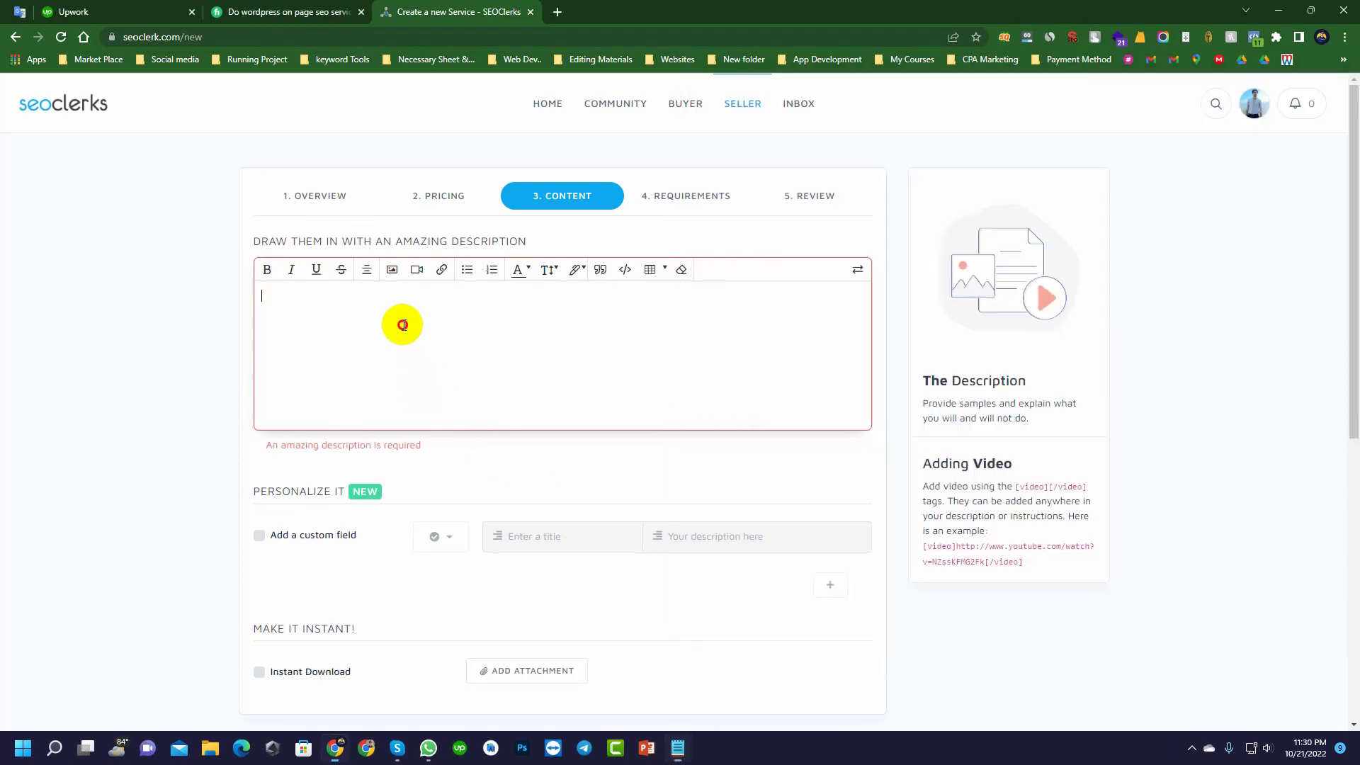
pyautogui.hotkey('ctrl', 'v')
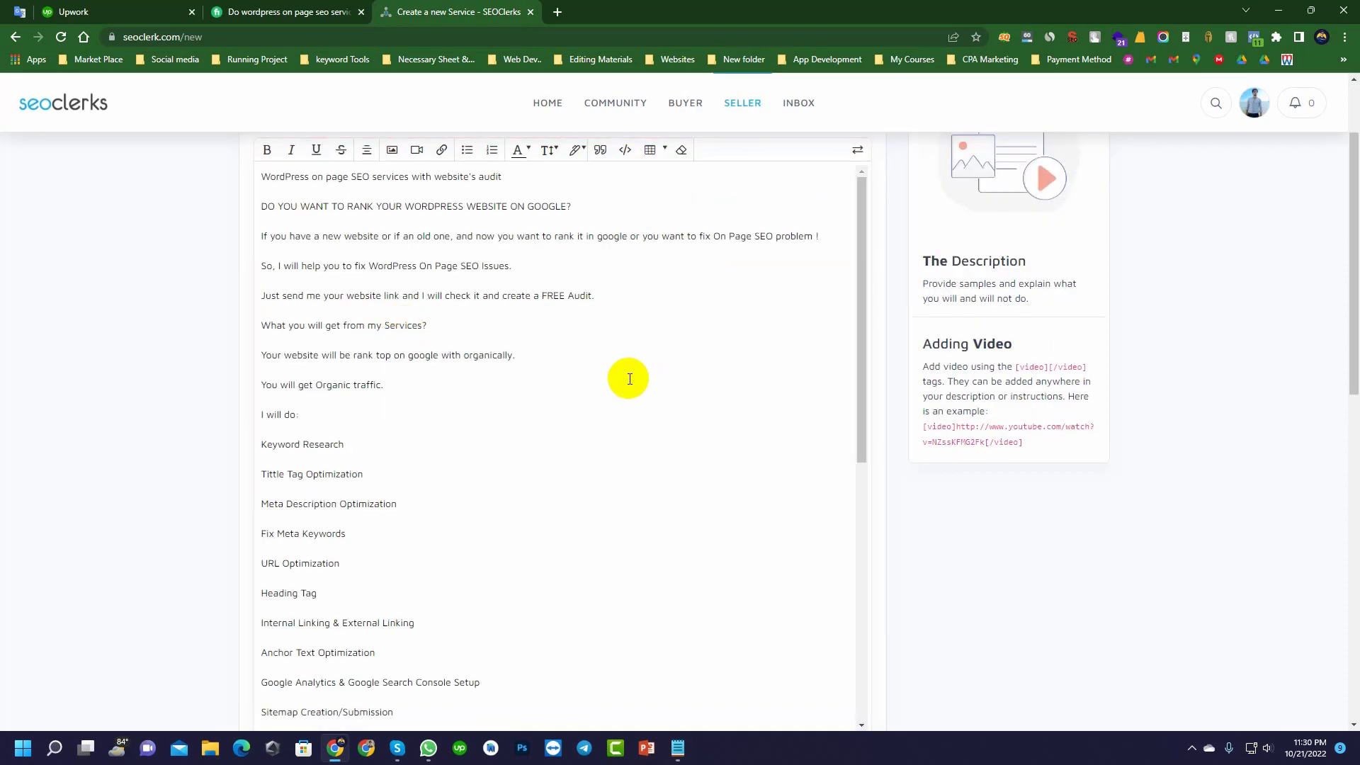
# - Remove the blank lines around "Your website will be rank top on google with organically." in the description, keeping its final period
pyautogui.scroll(2, 610, 383)
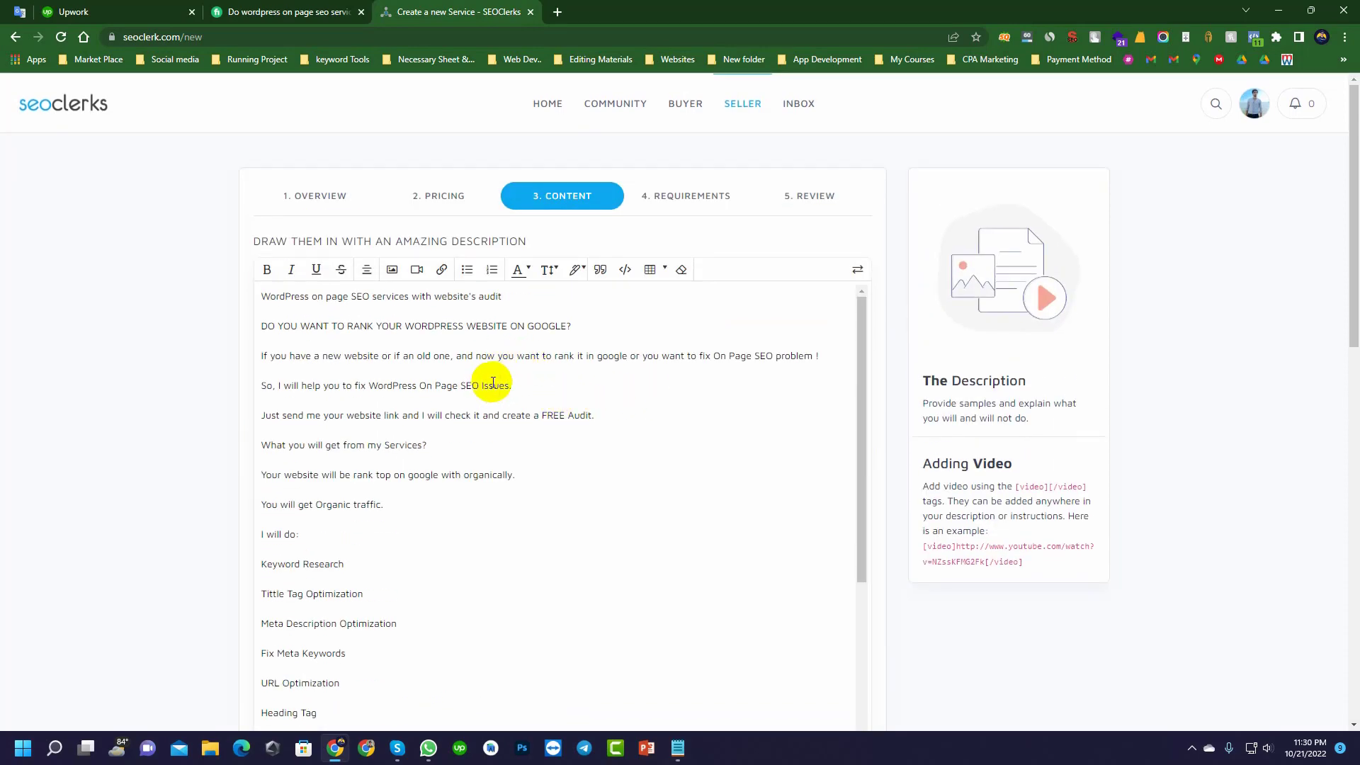
pyautogui.scroll(-1, 454, 449)
pyautogui.scroll(-5, 454, 449)
pyautogui.scroll(5, 453, 449)
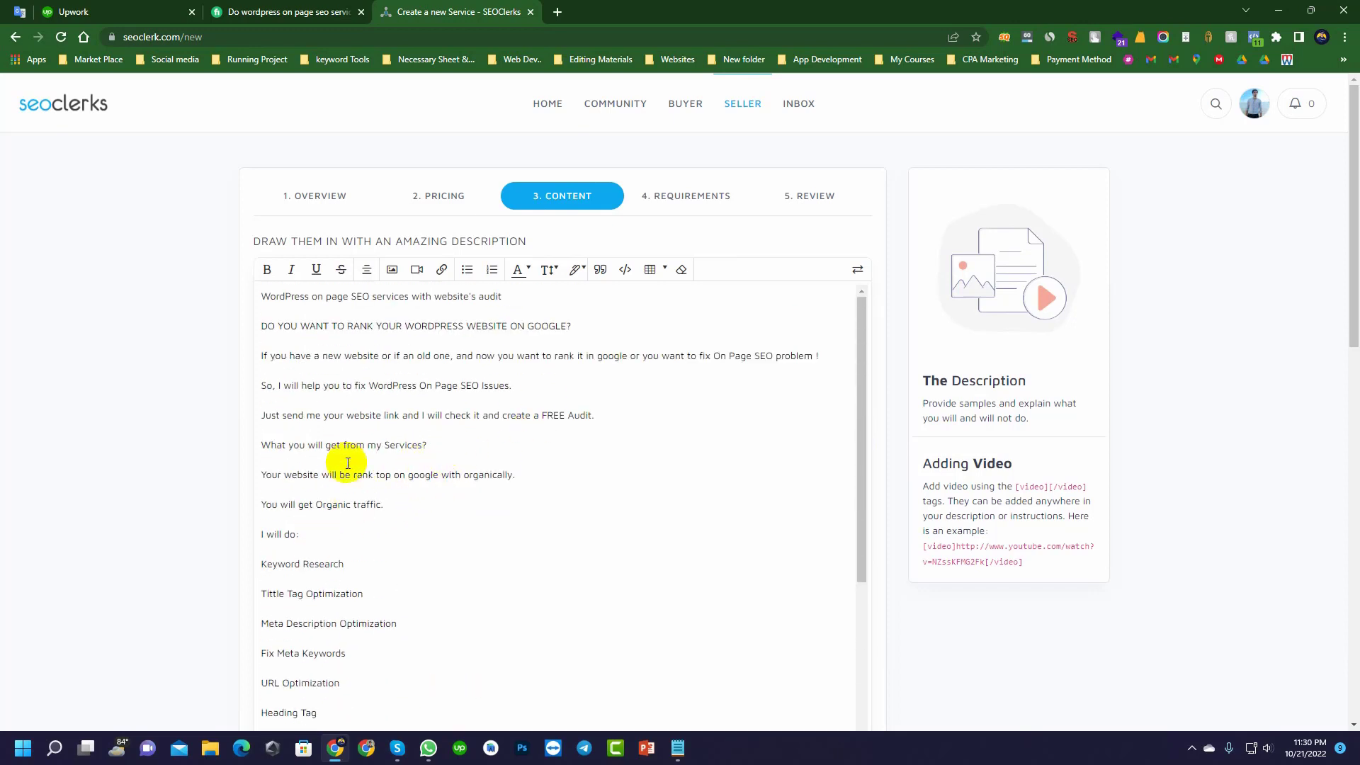
pyautogui.click(278, 465)
pyautogui.press('BackSpace')
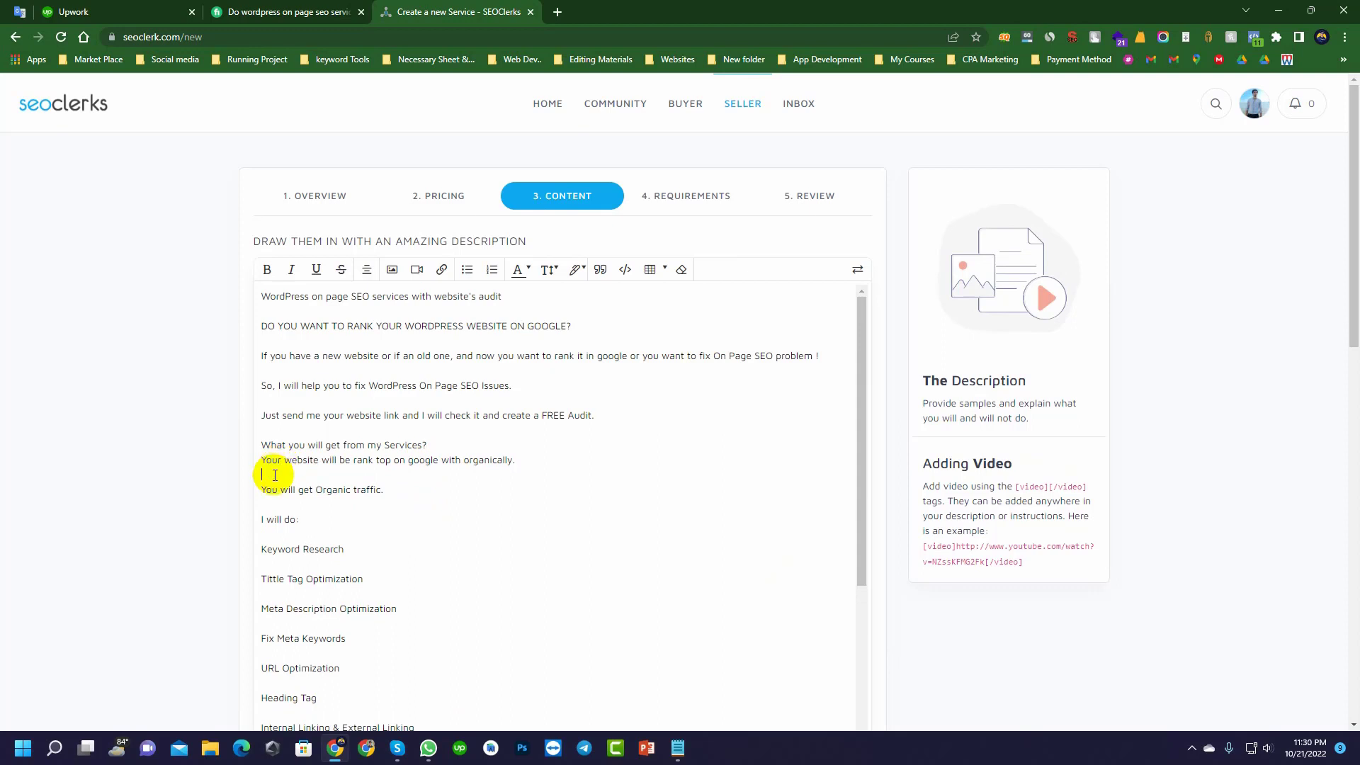
pyautogui.press('BackSpace')
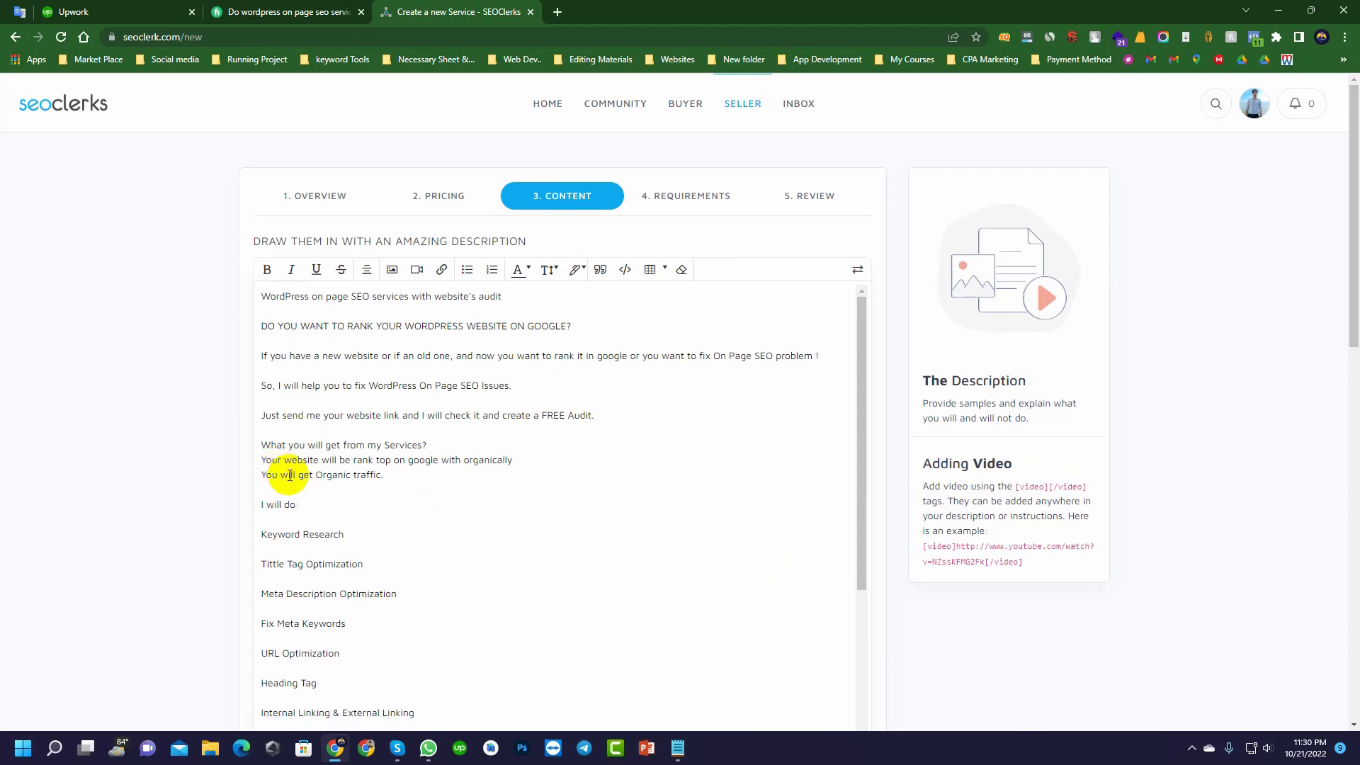
pyautogui.write('.')
# - Bold the heading "What you will get from my Services?" and turn the two lines under it into a bulleted list
pyautogui.moveTo(429, 445); pyautogui.dragTo(261, 445)
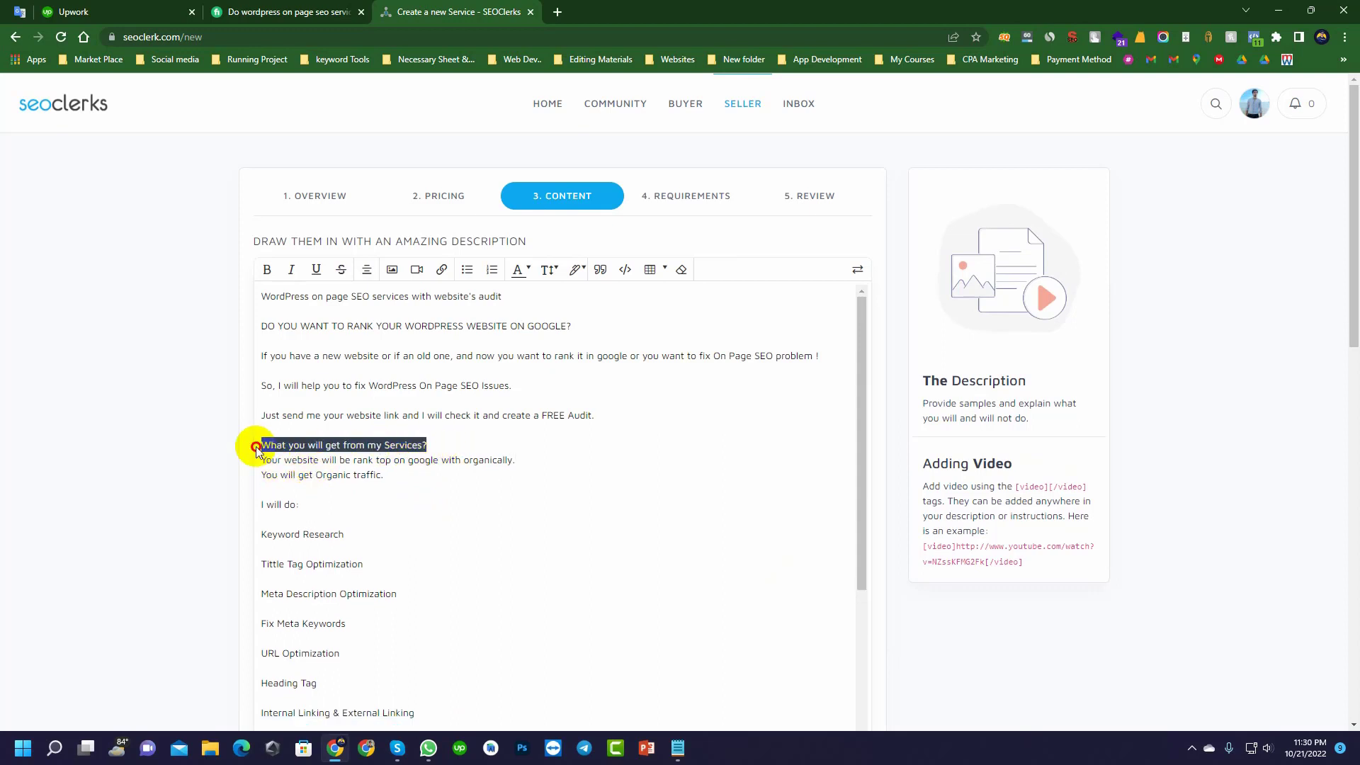
pyautogui.click(267, 269)
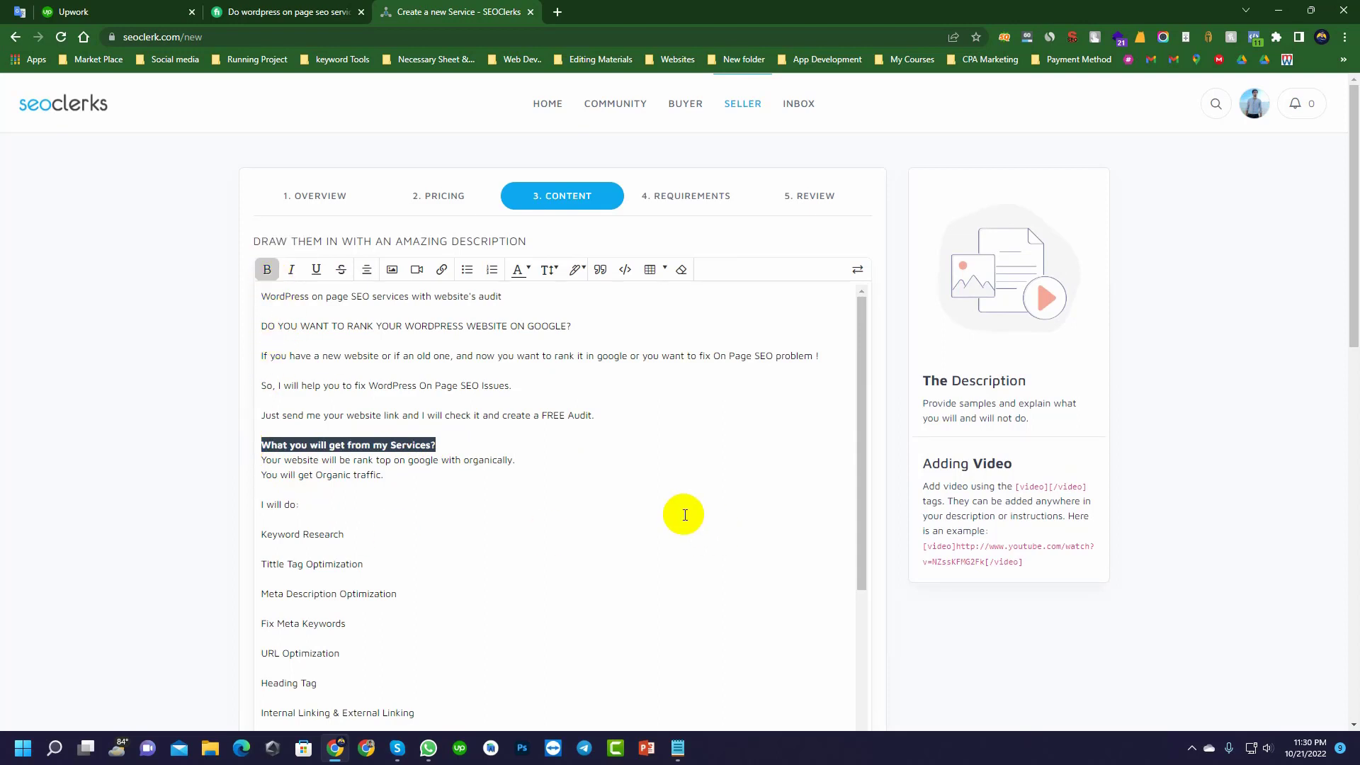
pyautogui.click(684, 517)
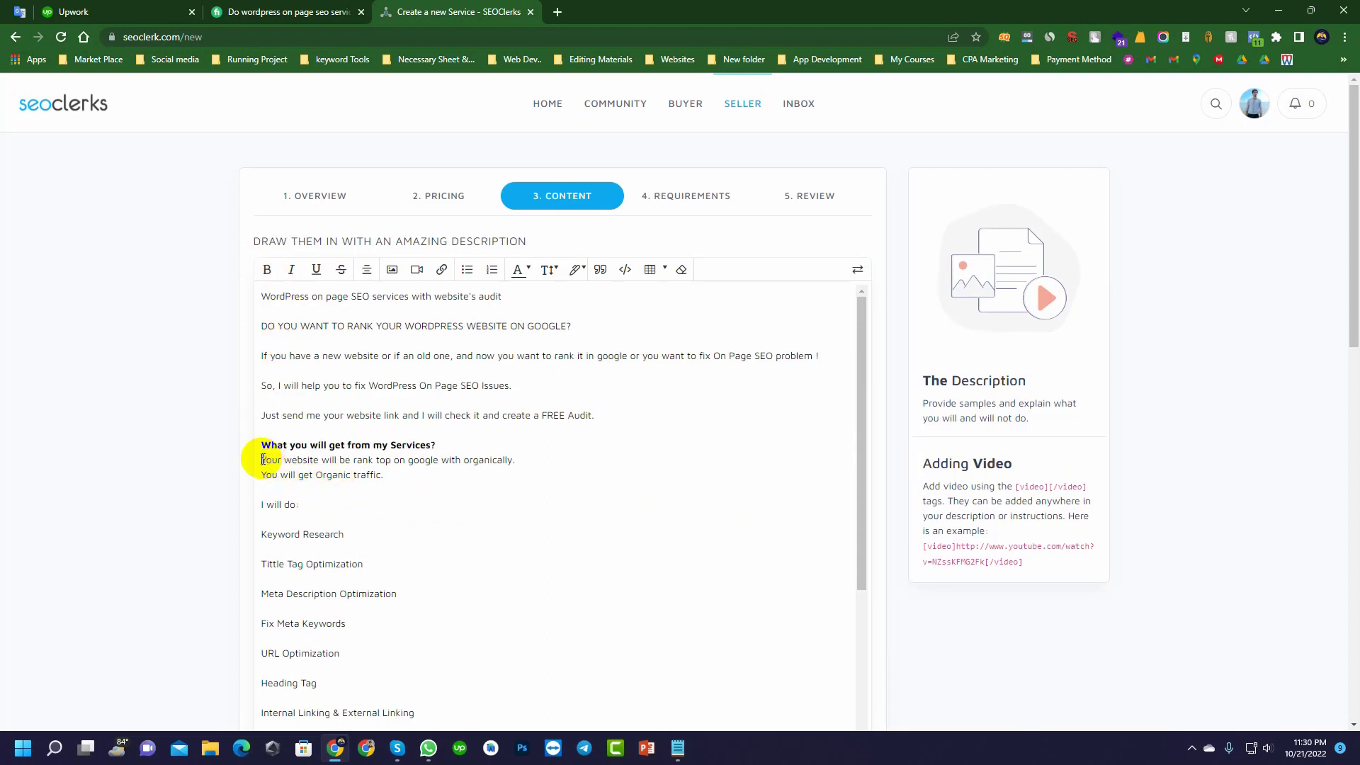
pyautogui.moveTo(383, 474); pyautogui.dragTo(261, 460)
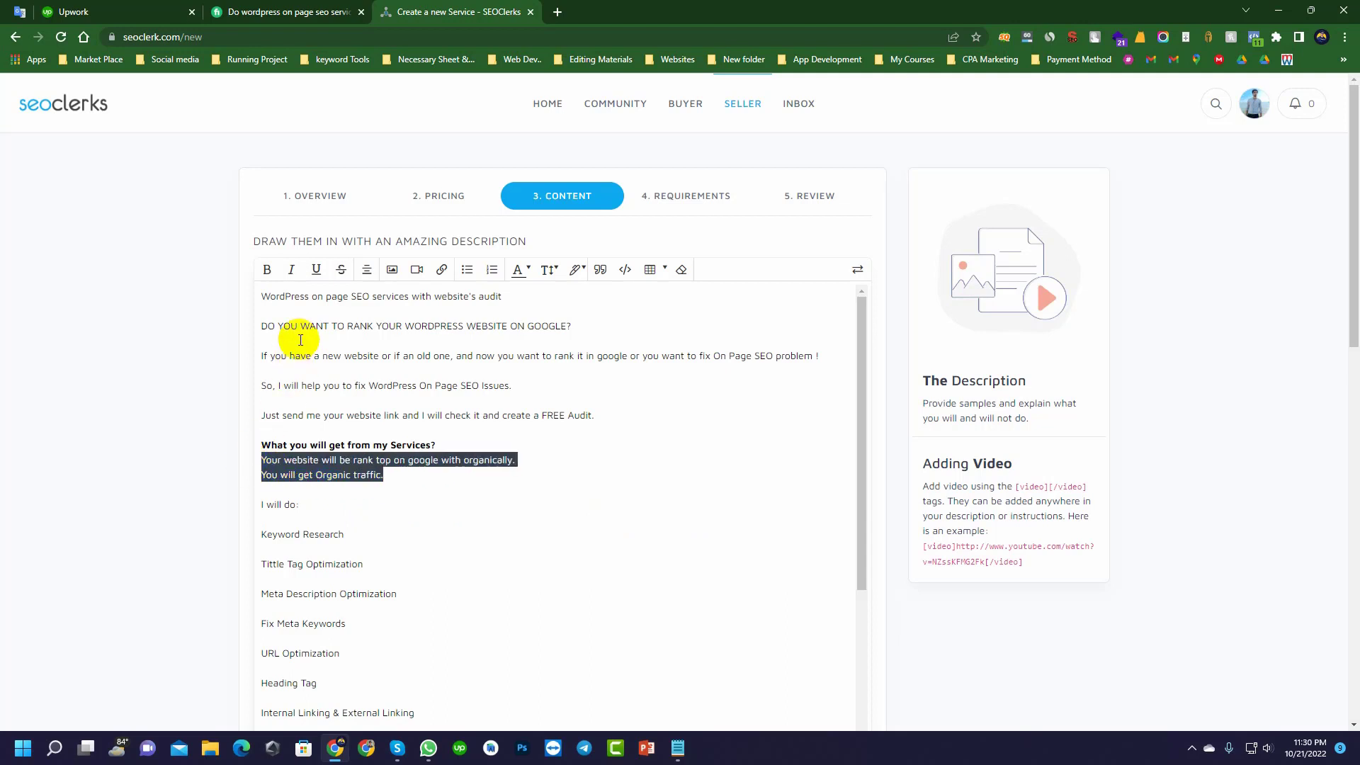
pyautogui.click(467, 270)
pyautogui.click(615, 513)
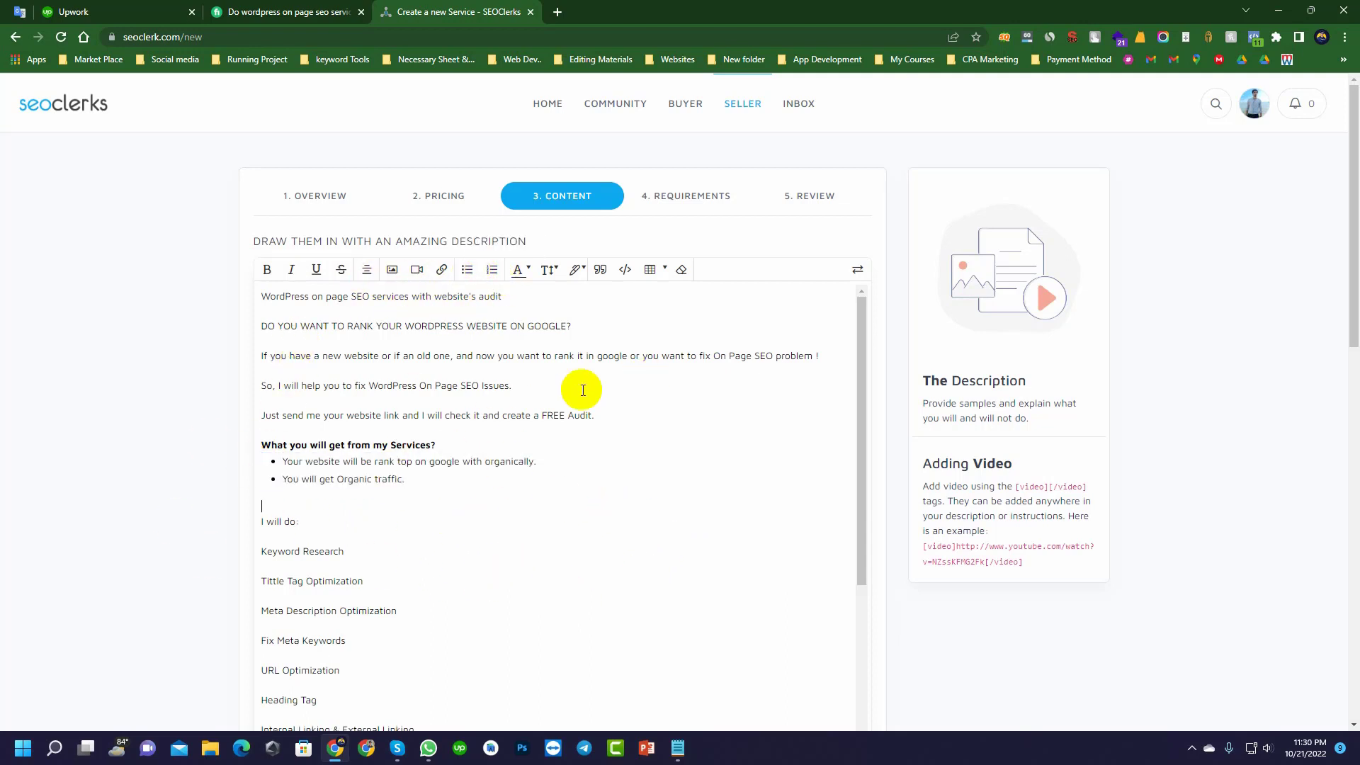
# - Remove the blank line beneath "I will do:" and make that heading bold
pyautogui.press('BackSpace')
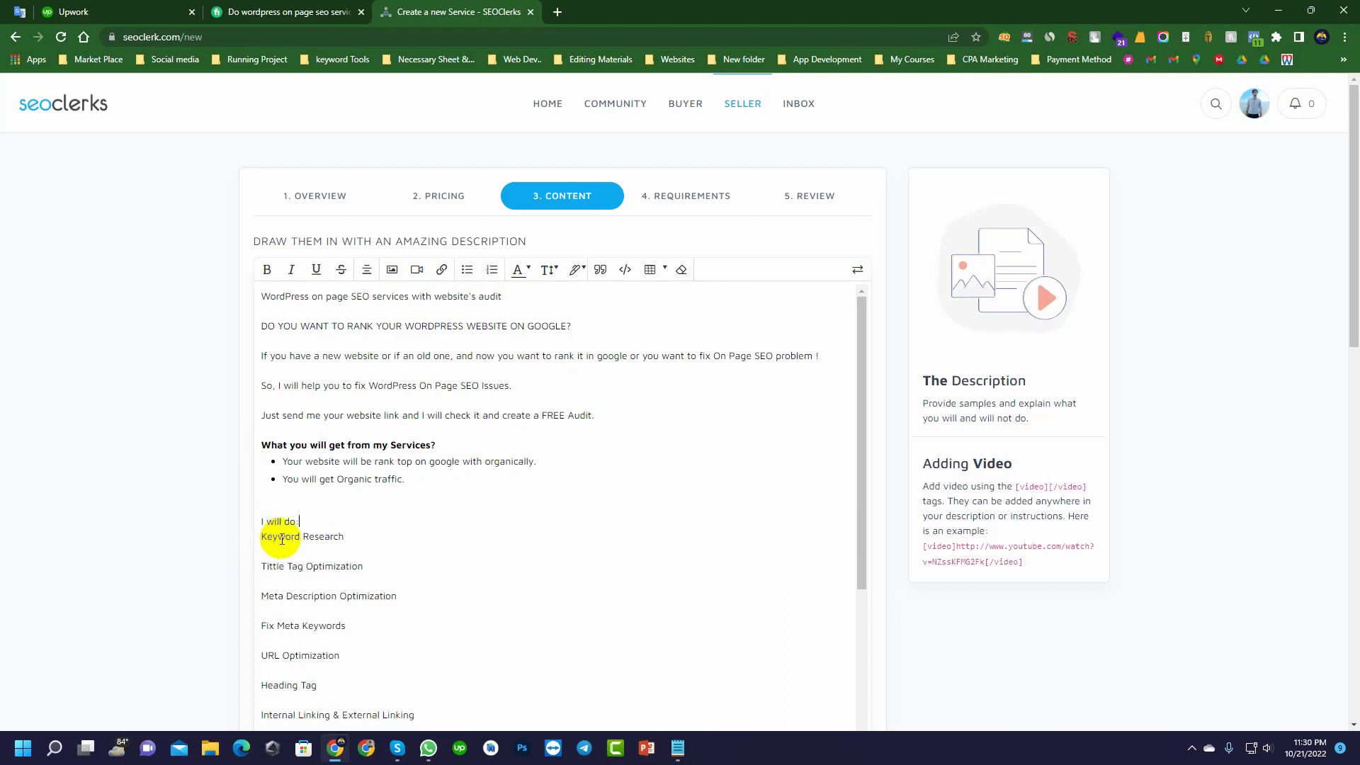
pyautogui.moveTo(301, 522); pyautogui.dragTo(234, 523)
pyautogui.click(267, 270)
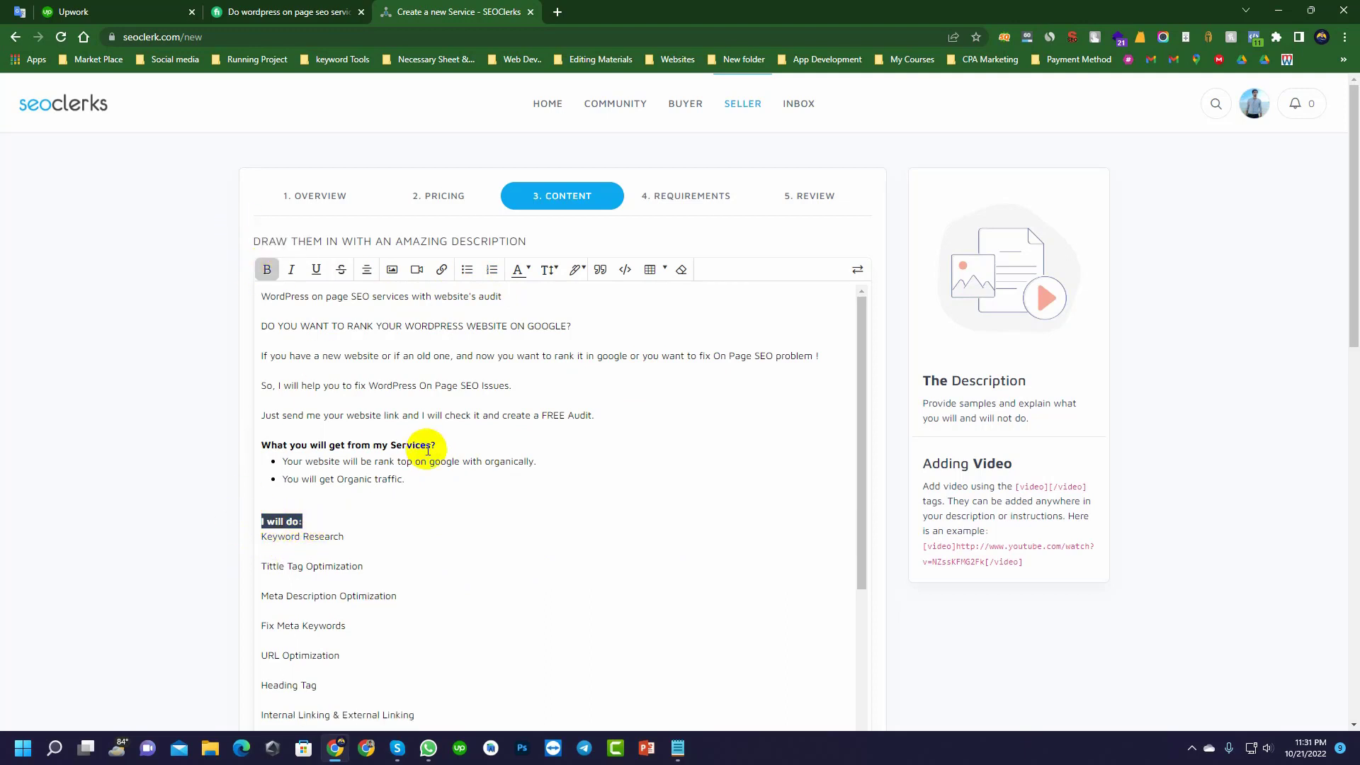
# - Remove the blank lines between the task items from Keyword Research to Anchor Text Optimization, keeping "Internal" spelled correctly
pyautogui.scroll(-2, 340, 456)
pyautogui.click(301, 577)
pyautogui.press('BackSpace')
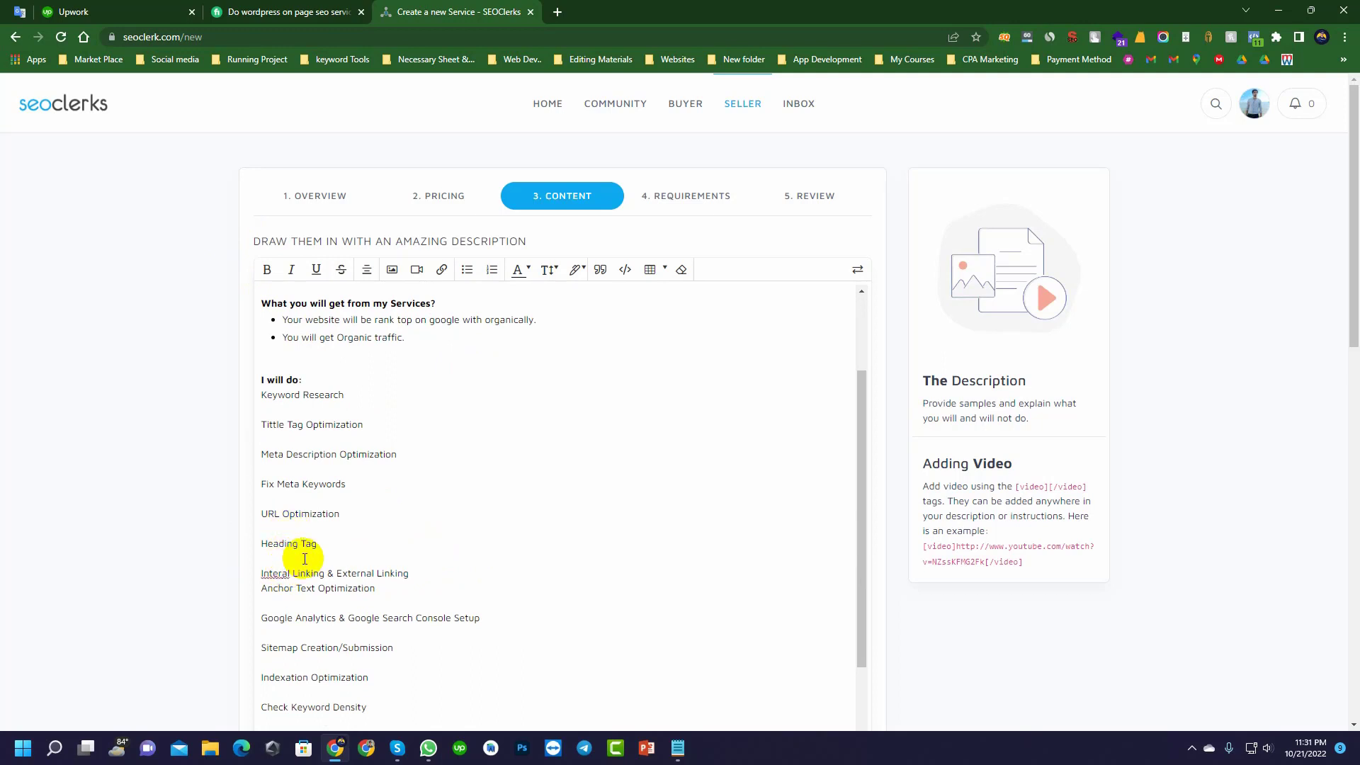
pyautogui.write('n')
pyautogui.click(311, 558)
pyautogui.press('BackSpace')
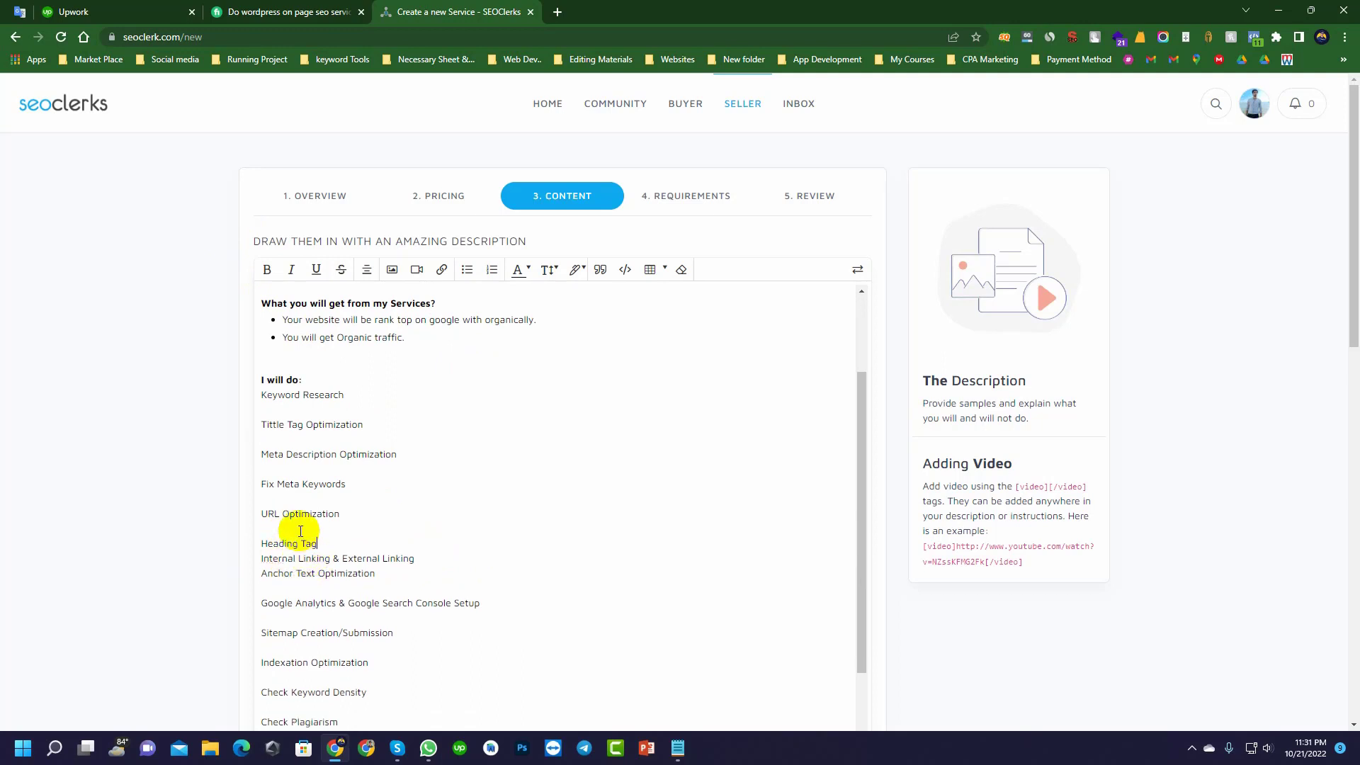
pyautogui.click(292, 529)
pyautogui.press('BackSpace')
pyautogui.click(280, 498)
pyautogui.press('BackSpace')
pyautogui.click(287, 471)
pyautogui.press('BackSpace')
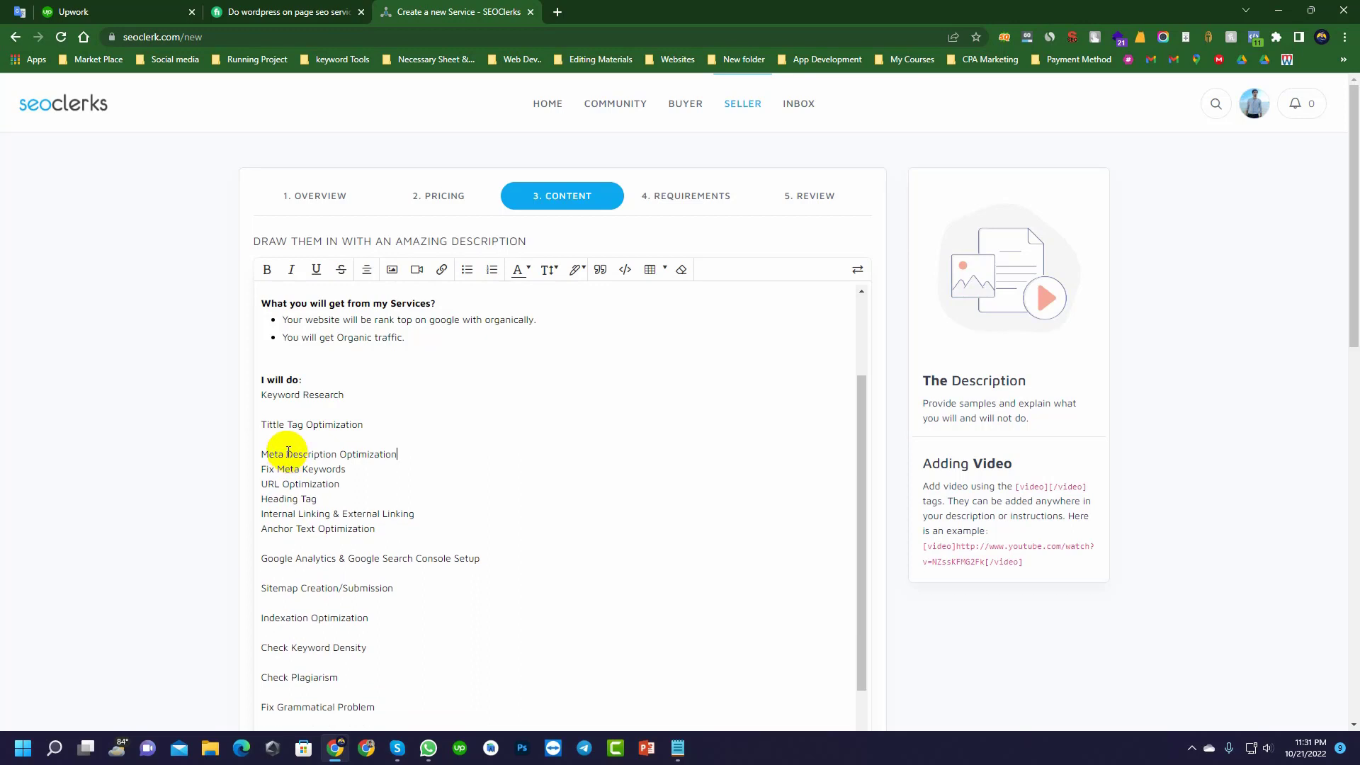
pyautogui.press('BackSpace')
pyautogui.click(289, 409)
pyautogui.press('BackSpace')
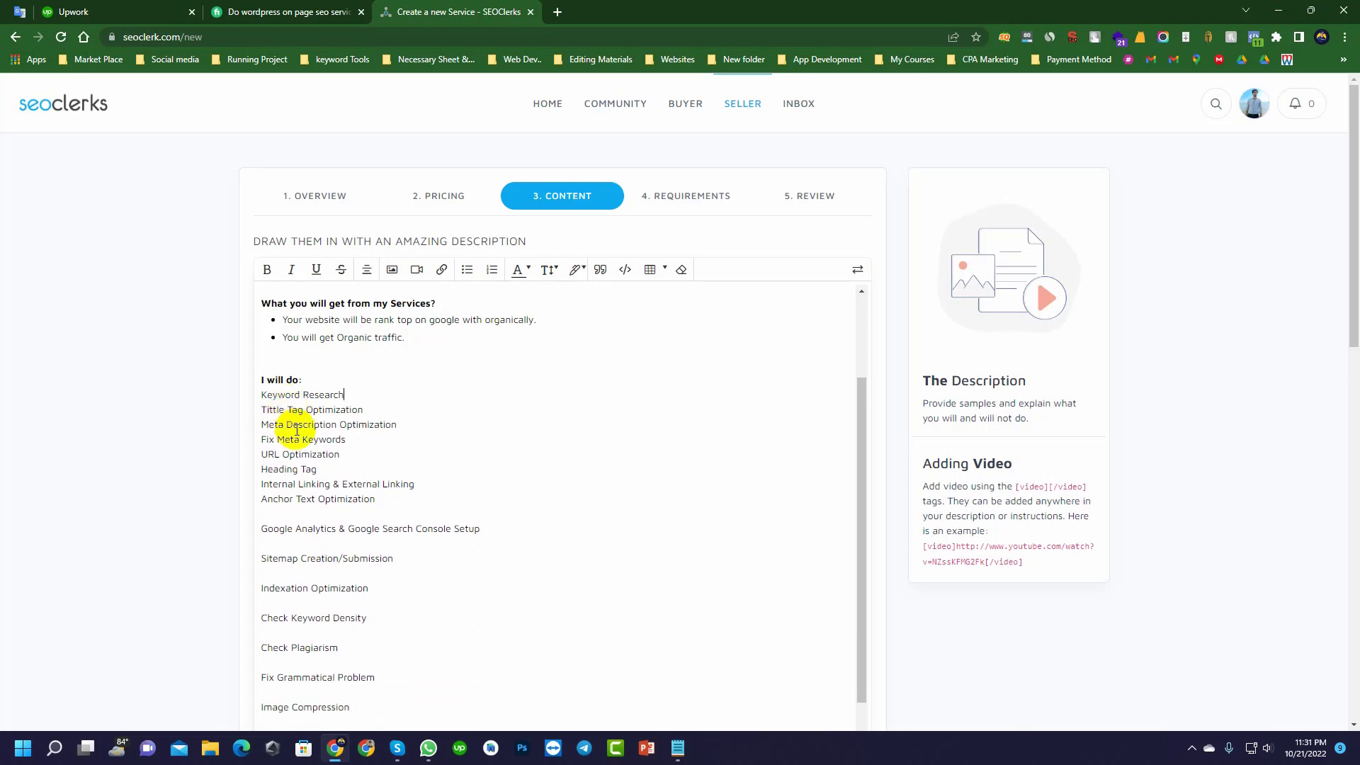
# - Remove the blank lines between the task items from Anchor Text Optimization to Image Compression in the description
pyautogui.click(290, 514)
pyautogui.press('BackSpace')
pyautogui.click(283, 531)
pyautogui.press('BackSpace')
pyautogui.press('BackSpace')
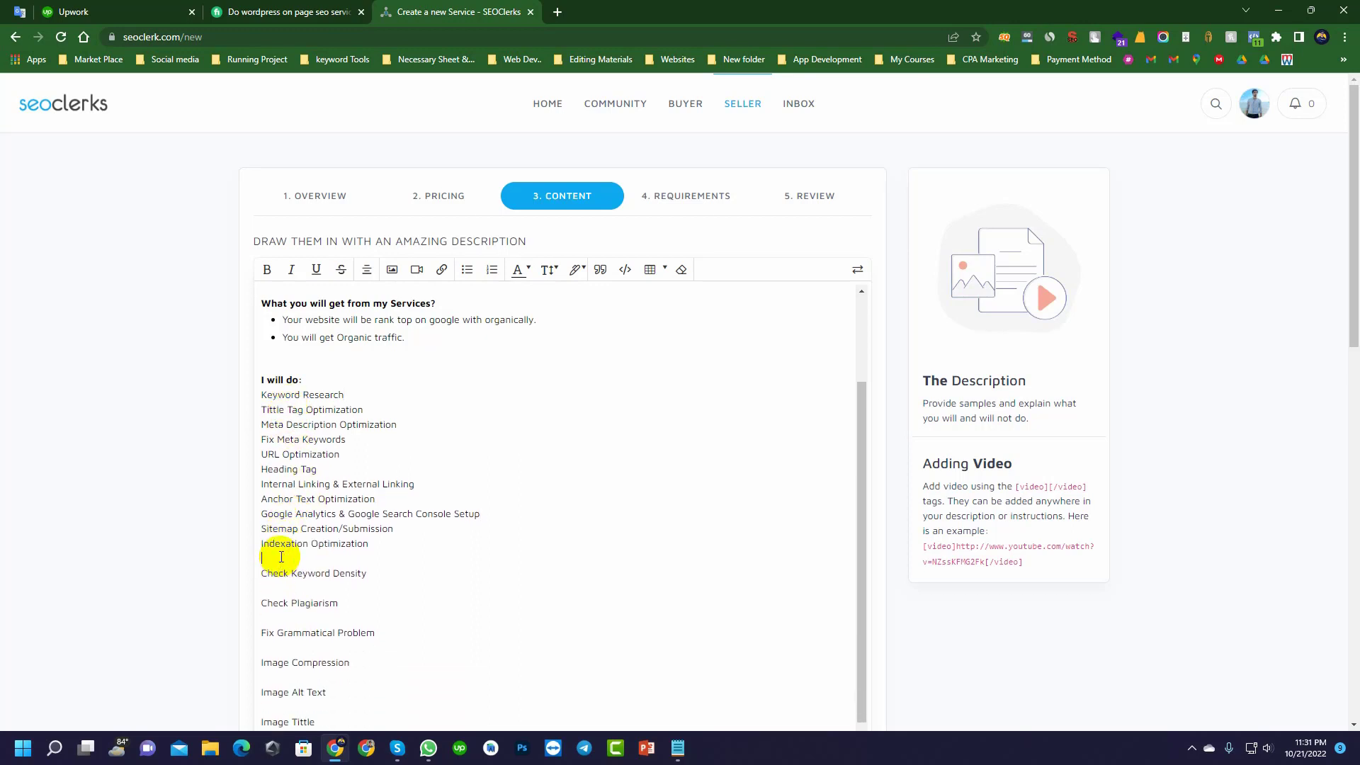
pyautogui.click(276, 558)
pyautogui.press('BackSpace')
pyautogui.click(280, 575)
pyautogui.press('BackSpace')
pyautogui.click(278, 589)
pyautogui.press('BackSpace')
pyautogui.click(280, 600)
pyautogui.press('BackSpace')
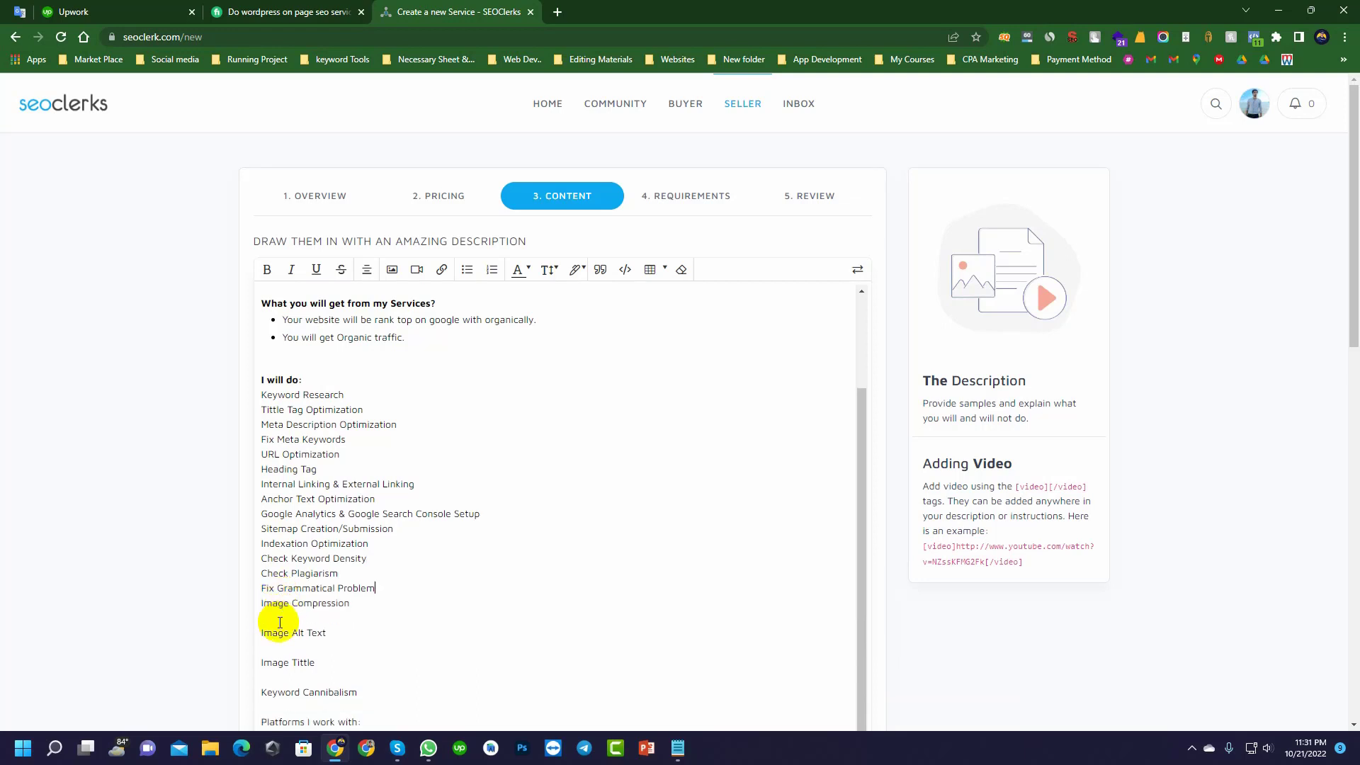
# - Remove the blank lines between the last task items, from Image Compression to Keyword Cannibalism
pyautogui.click(276, 617)
pyautogui.press('BackSpace')
pyautogui.click(276, 632)
pyautogui.press('BackSpace')
pyautogui.click(276, 648)
pyautogui.press('BackSpace')
# - Remove the blank lines above and below "Platforms I work with:" and the one between WordPress and Shopify
pyautogui.click(280, 664)
pyautogui.press('BackSpace')
pyautogui.click(282, 679)
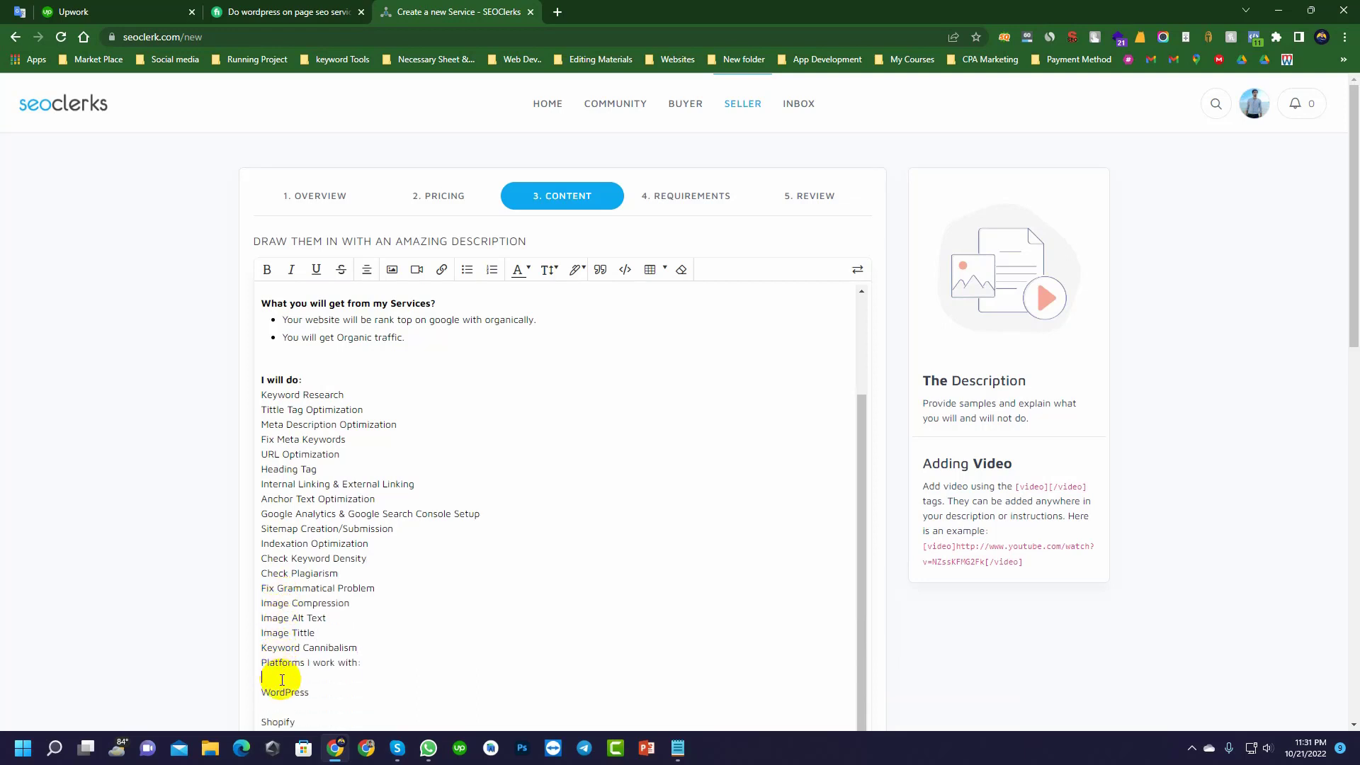
pyautogui.press('BackSpace')
pyautogui.click(282, 692)
pyautogui.press('BackSpace')
# - Insert a blank line above "Platforms I work with:" and turn the items from Keyword Research to Keyword Cannibalism into a bulleted list
pyautogui.scroll(-1, 294, 662)
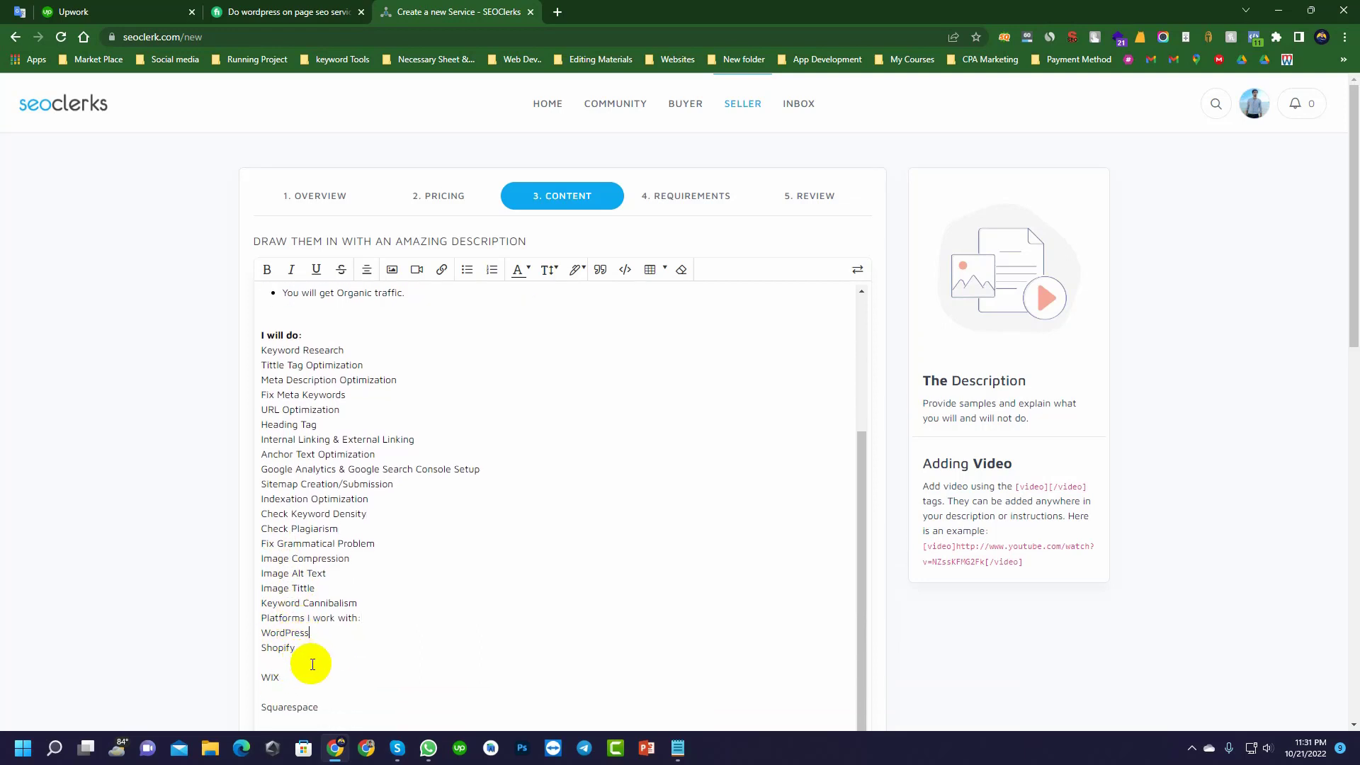
pyautogui.click(367, 608)
pyautogui.press('Return')
pyautogui.moveTo(369, 607); pyautogui.dragTo(261, 350)
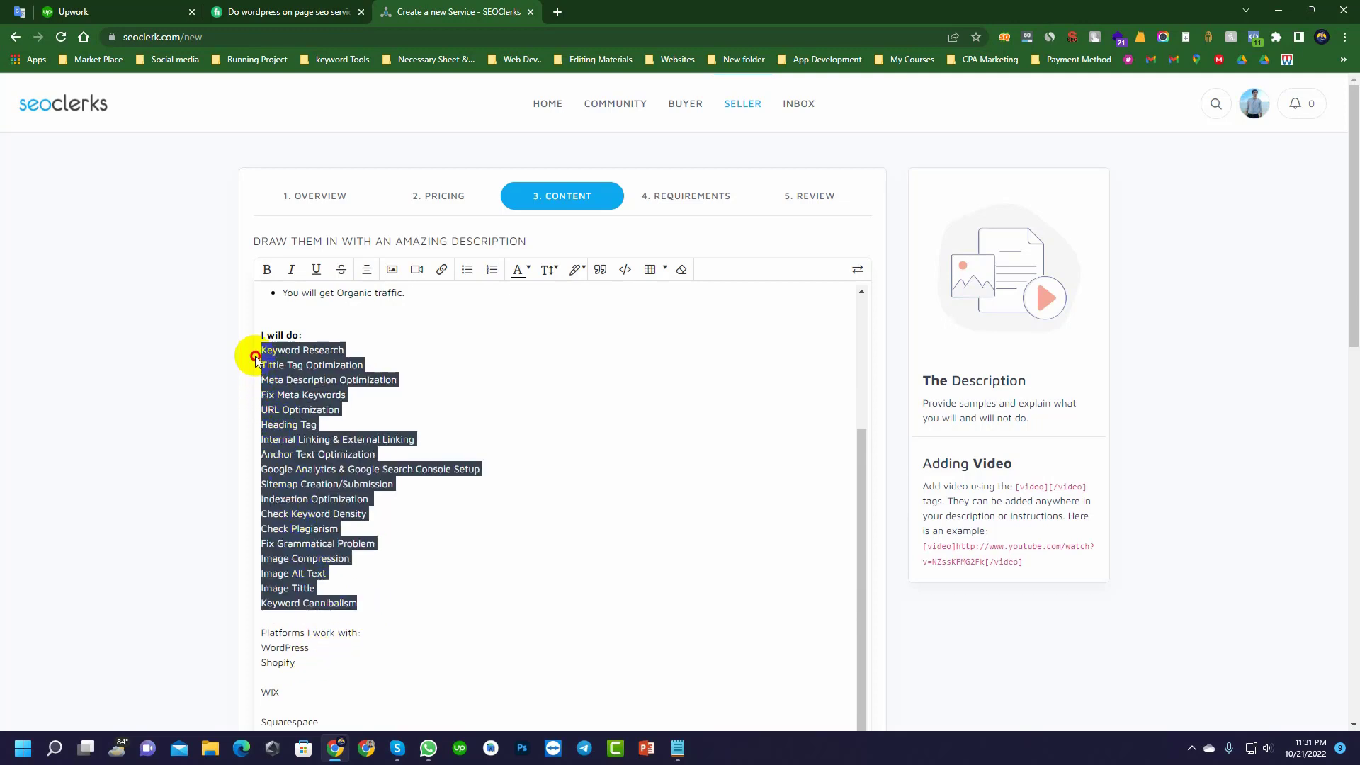
pyautogui.click(466, 269)
pyautogui.click(662, 480)
# - Set the font size of the heading "What you will get from my Services?" to Normal
pyautogui.scroll(2, 291, 450)
pyautogui.scroll(1, 291, 450)
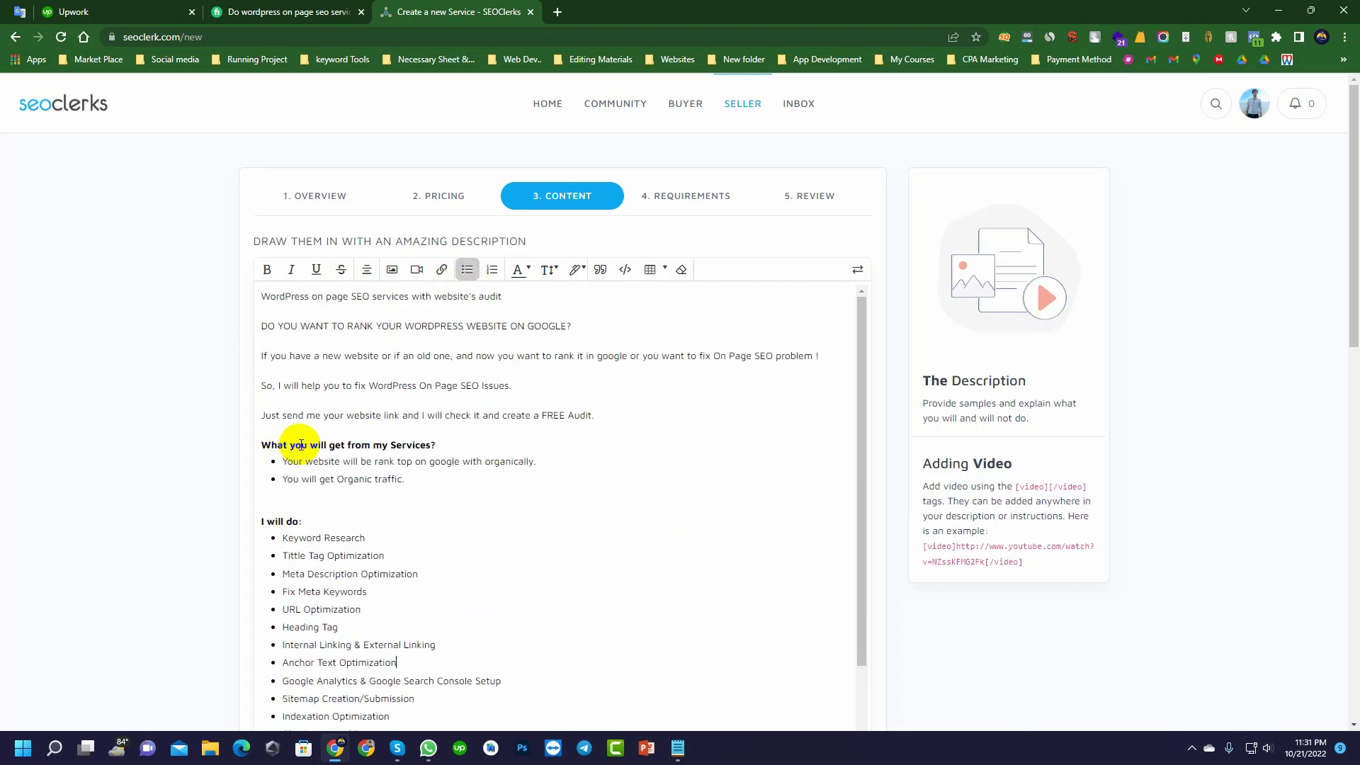
pyautogui.moveTo(452, 446); pyautogui.dragTo(247, 444)
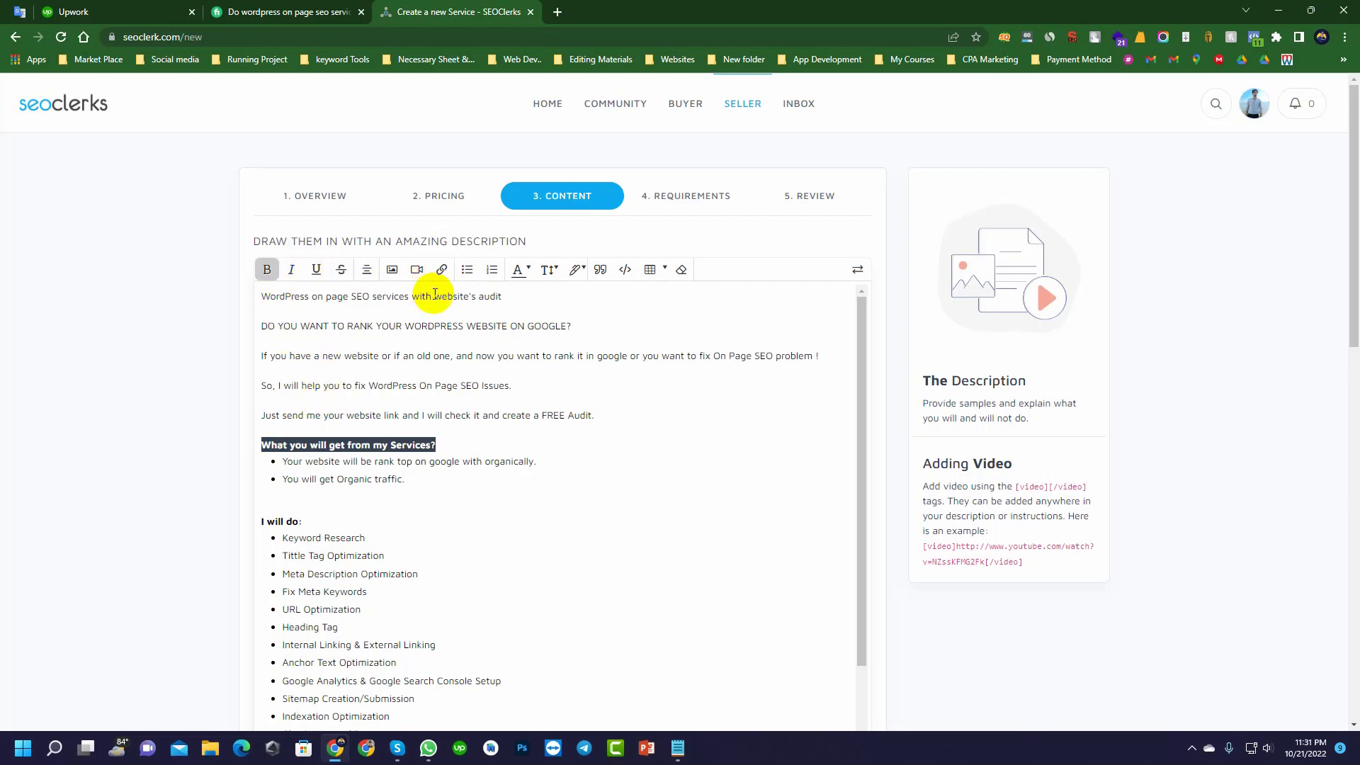
pyautogui.click(529, 269)
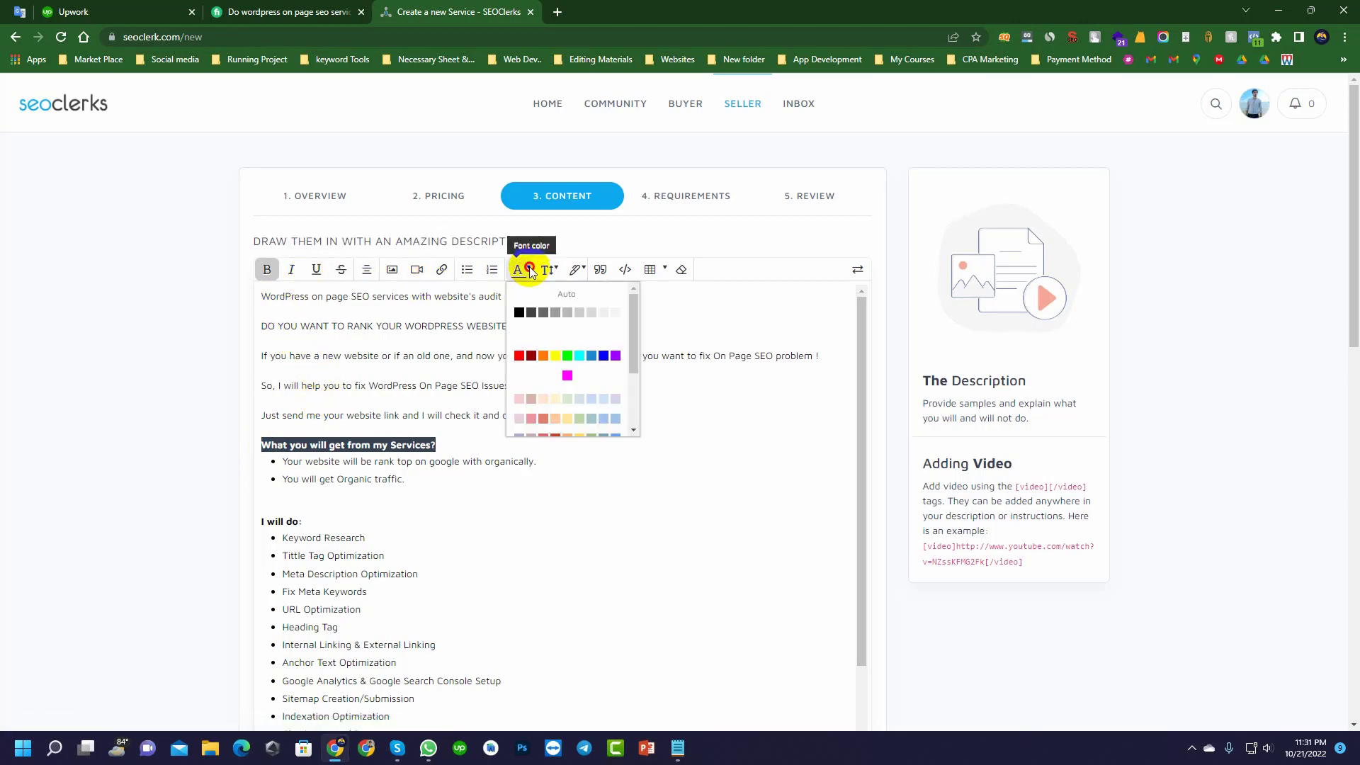
pyautogui.click(550, 269)
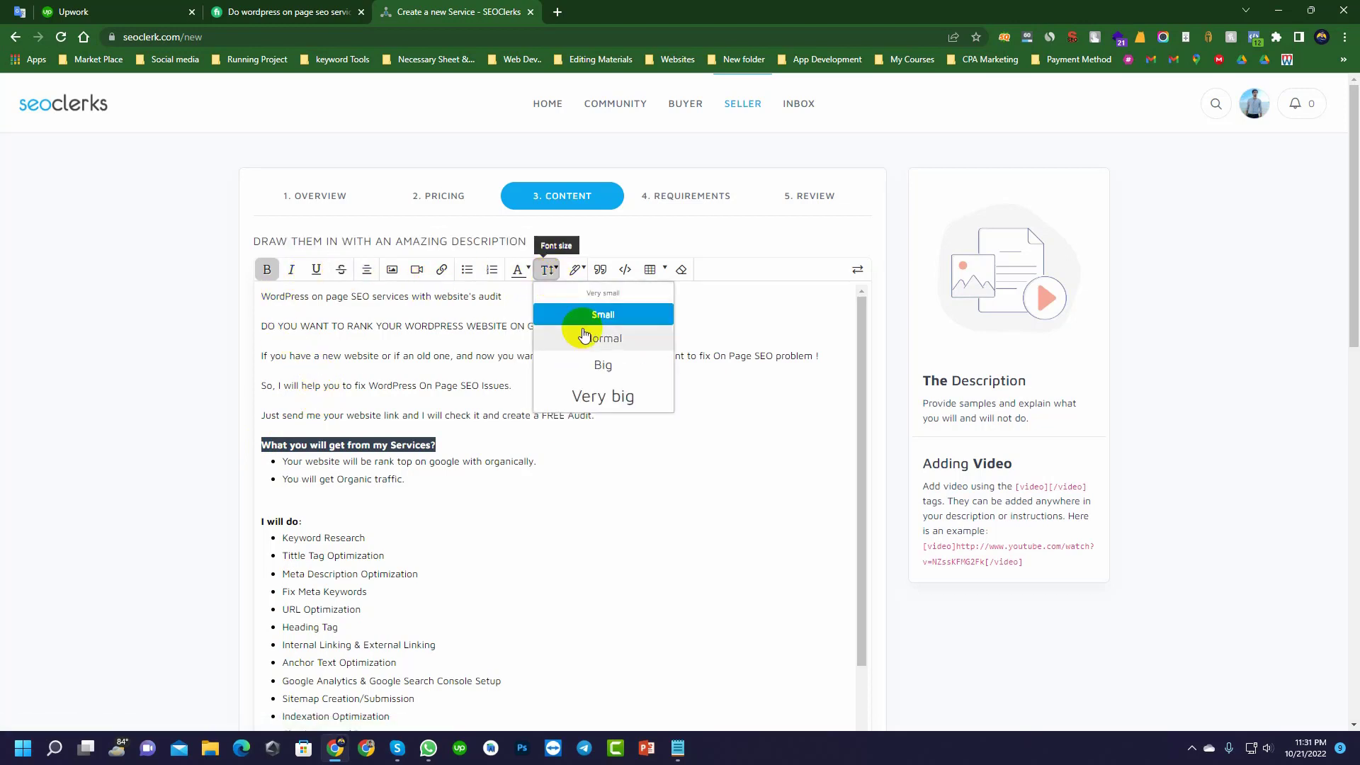
pyautogui.click(582, 337)
# - Enlarge the heading "I will do:" to match the font size of "What you will get from my Services?"
pyautogui.moveTo(304, 523); pyautogui.dragTo(261, 523)
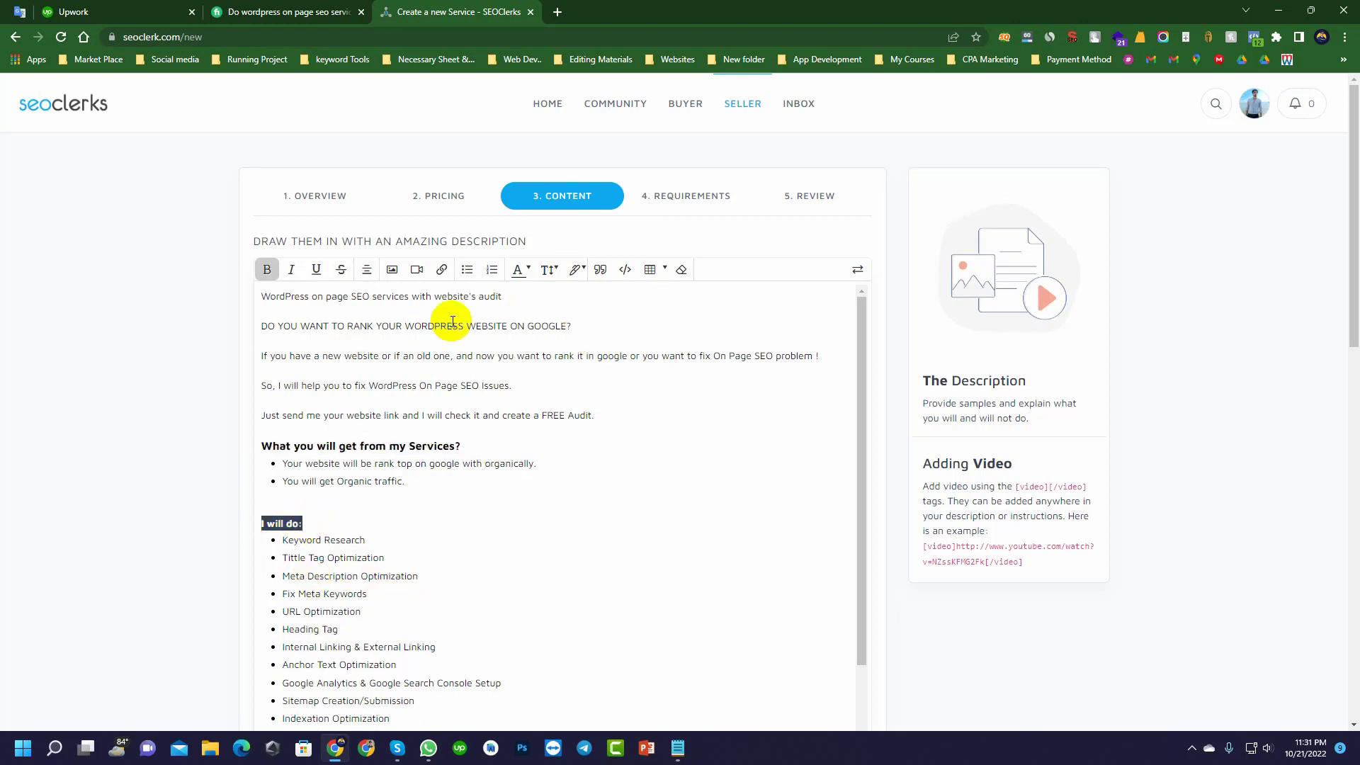
pyautogui.click(529, 269)
pyautogui.click(549, 269)
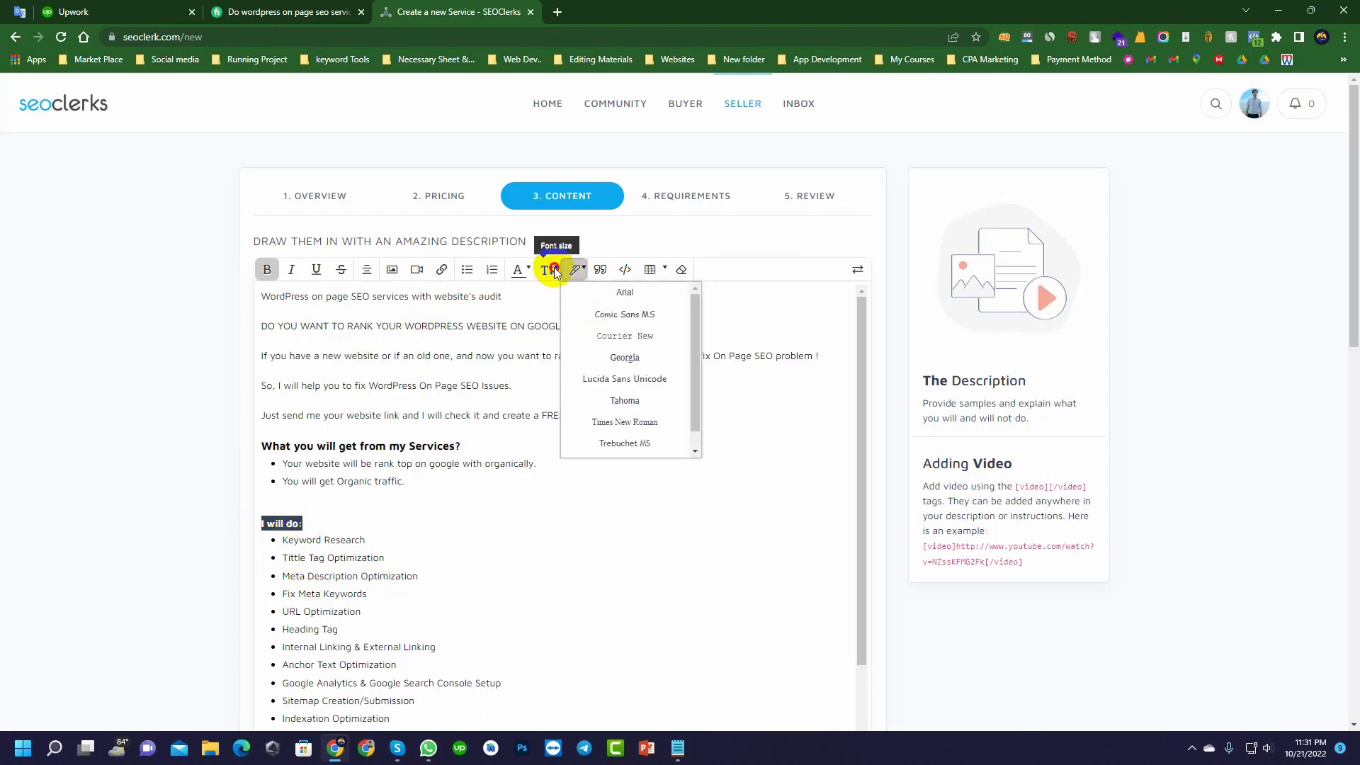
pyautogui.click(608, 363)
pyautogui.click(674, 568)
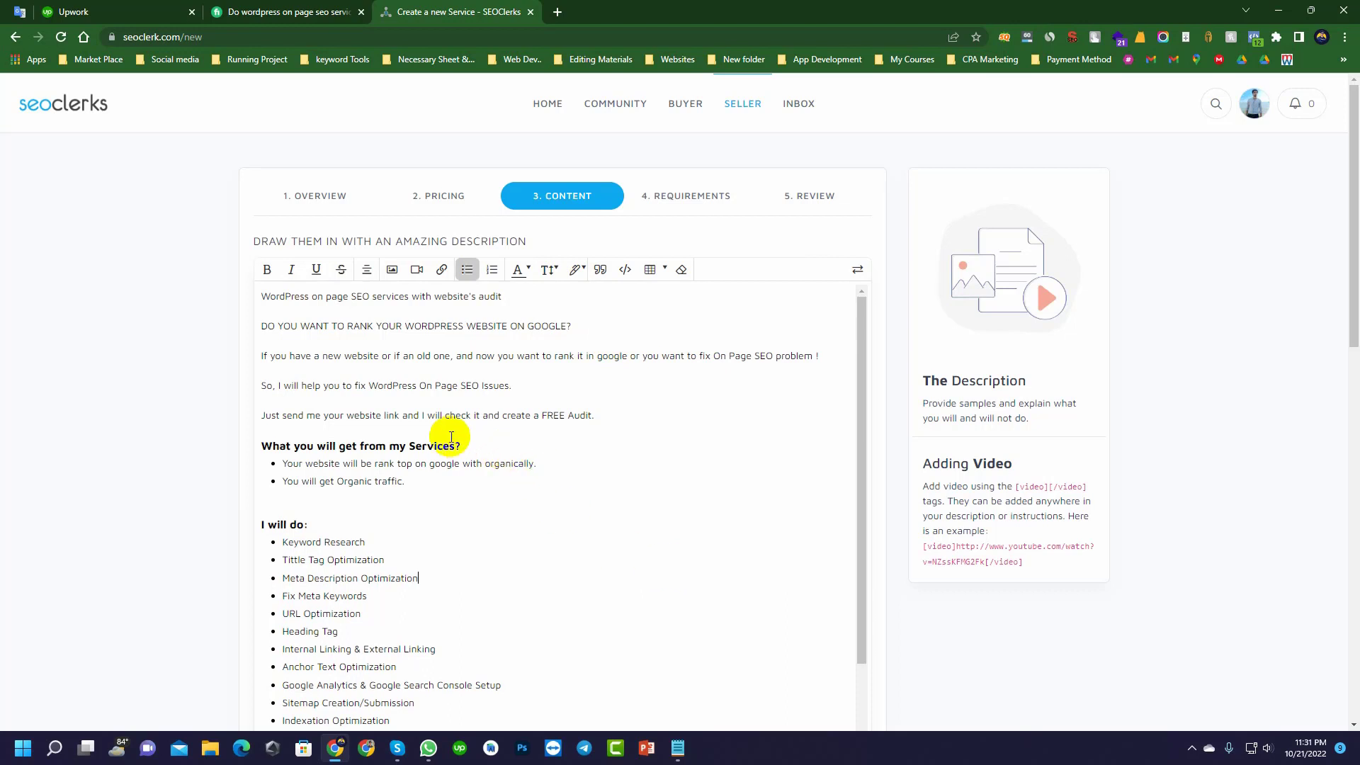
# - Bold the line "DO YOU WANT TO RANK YOUR WORDPRESS WEBSITE ON GOOGLE?" near the start of the description
pyautogui.moveTo(576, 332); pyautogui.dragTo(261, 326)
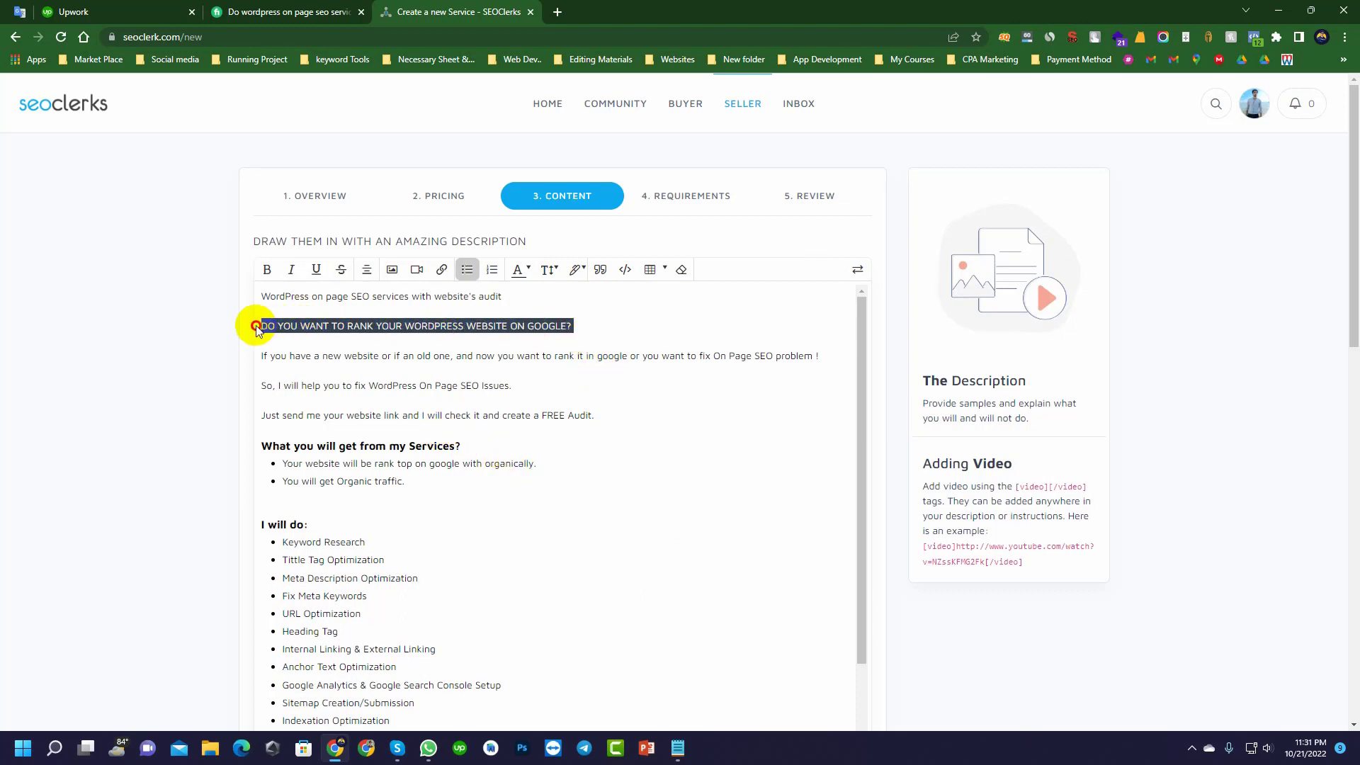
pyautogui.click(267, 271)
pyautogui.click(638, 414)
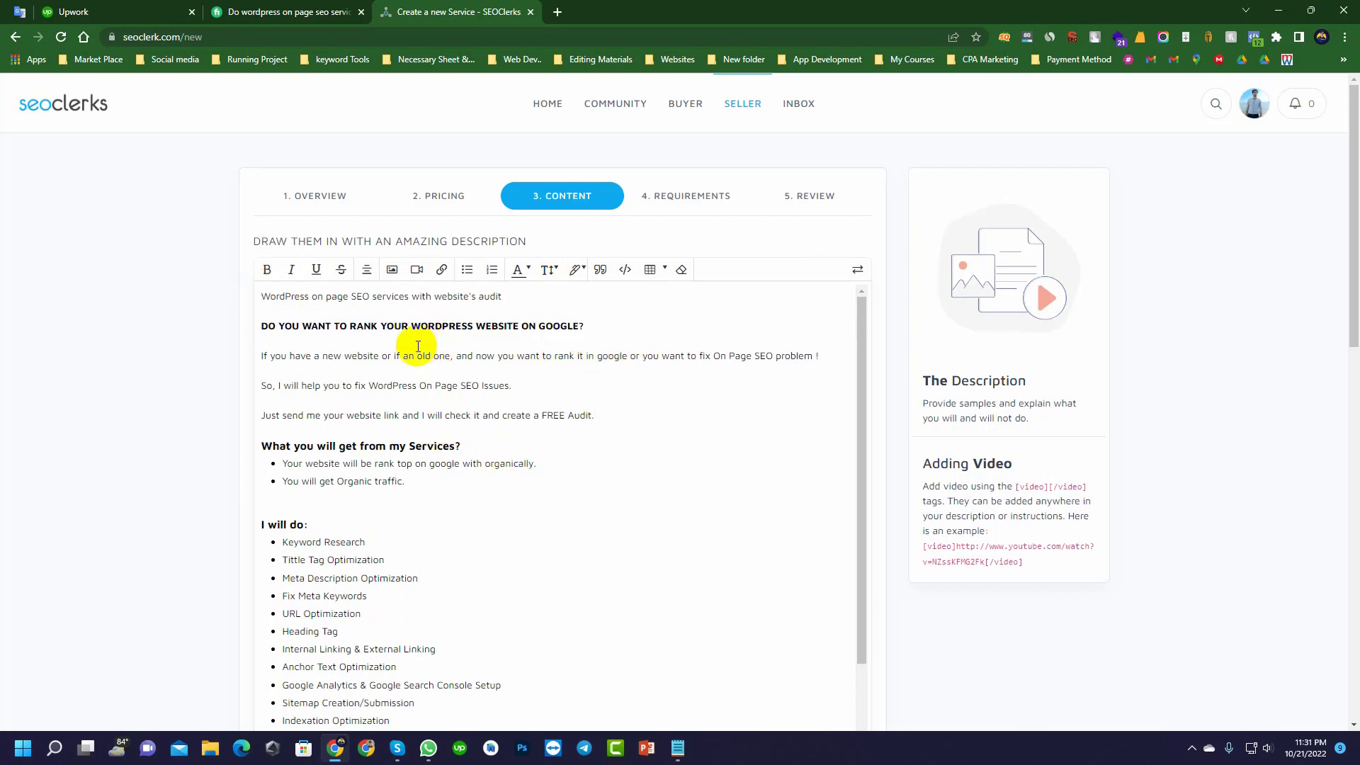
pyautogui.moveTo(503, 296); pyautogui.dragTo(252, 296)
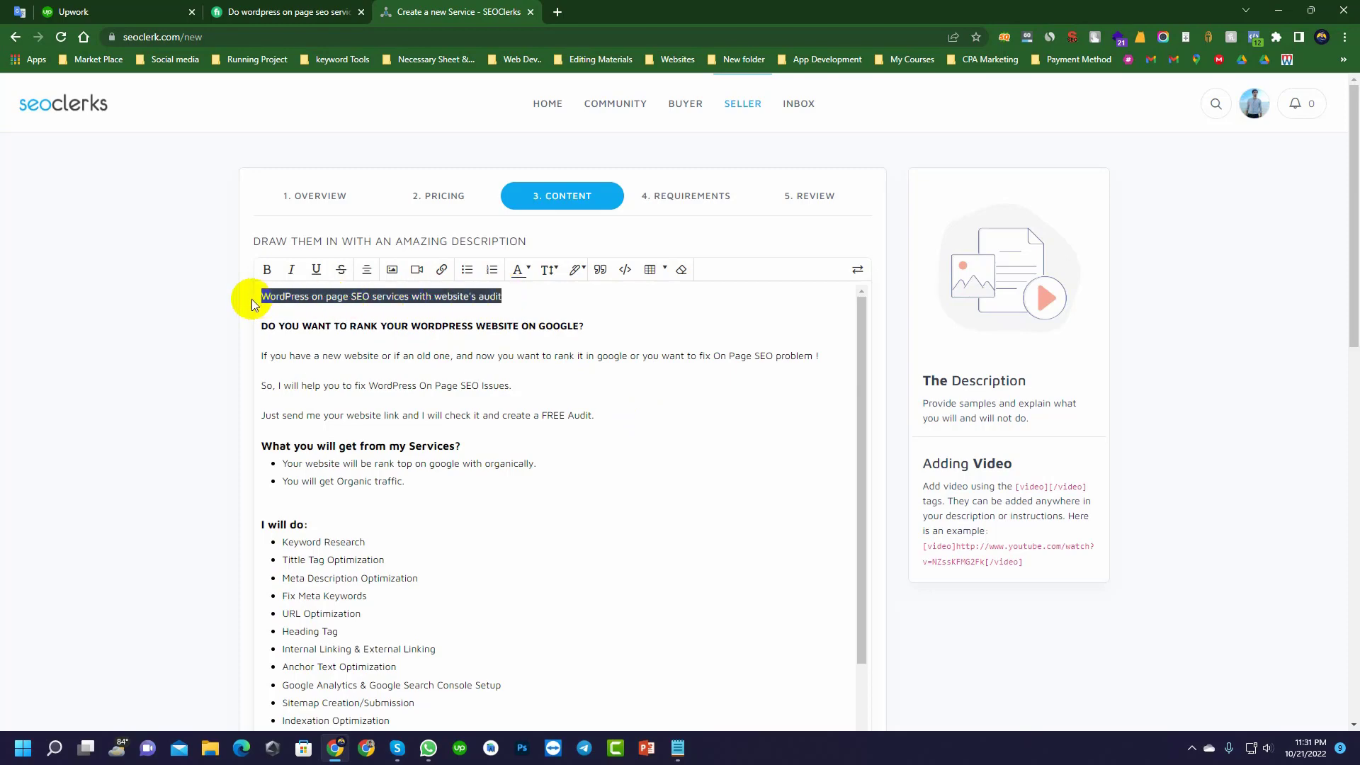
pyautogui.click(652, 508)
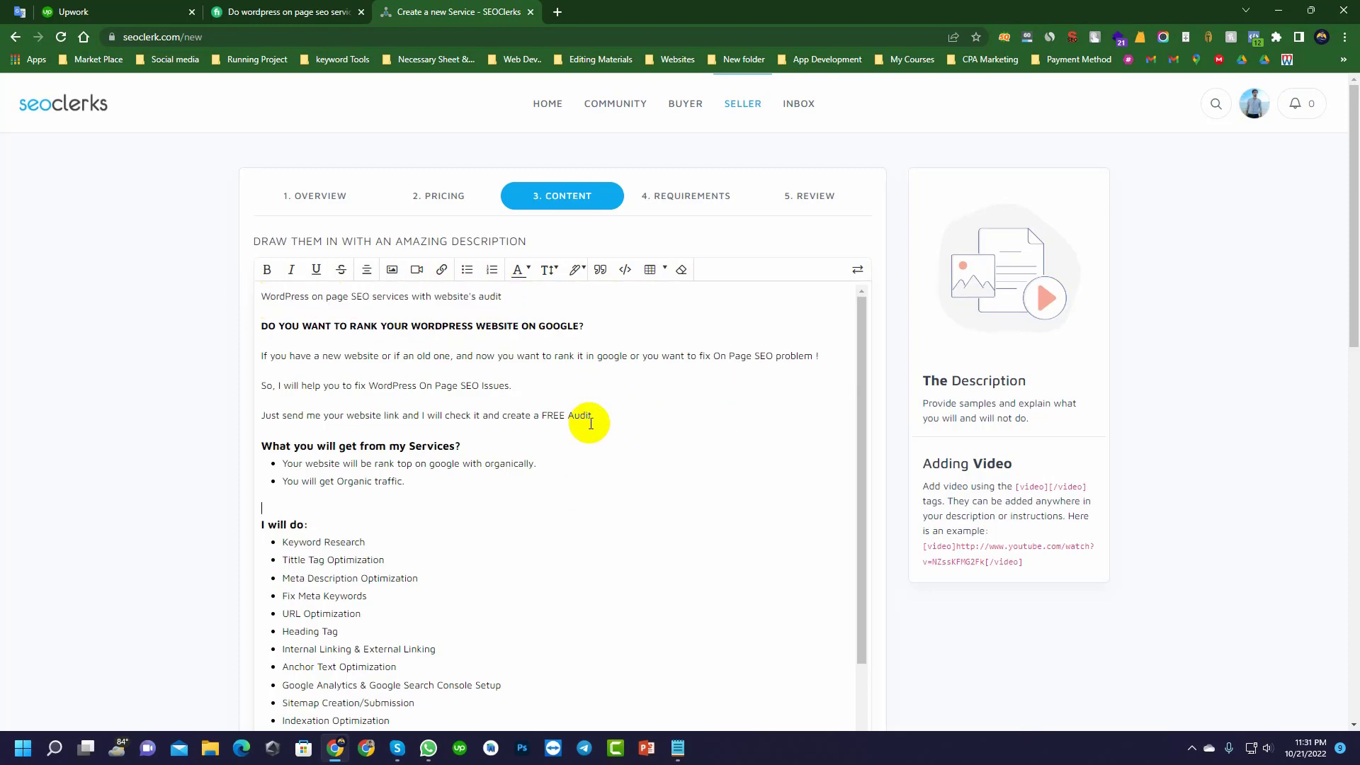
# - Bold the heading "Platforms I work with:" below the task list
pyautogui.scroll(-4, 591, 423)
pyautogui.scroll(-2, 425, 482)
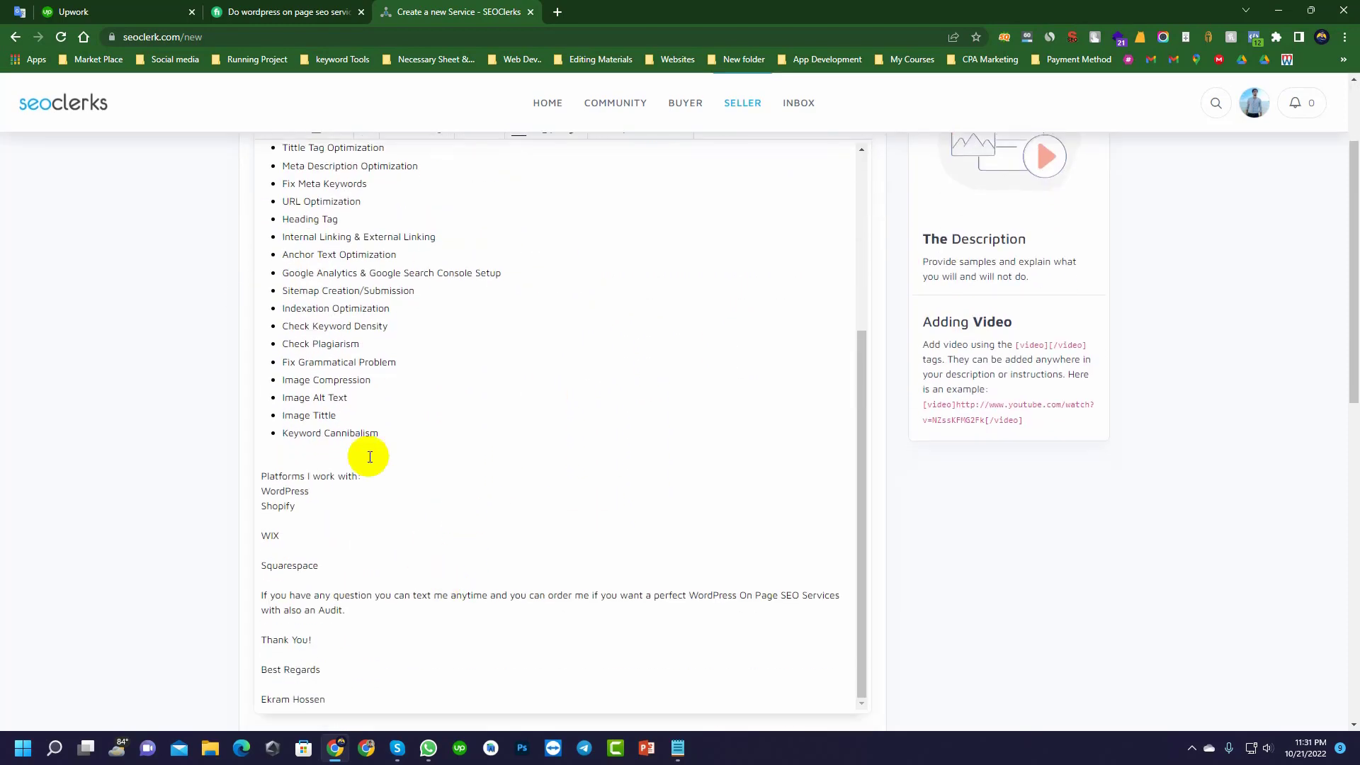
pyautogui.moveTo(359, 476); pyautogui.dragTo(265, 477)
pyautogui.scroll(4, 359, 440)
pyautogui.scroll(-4, 428, 473)
pyautogui.click(364, 477)
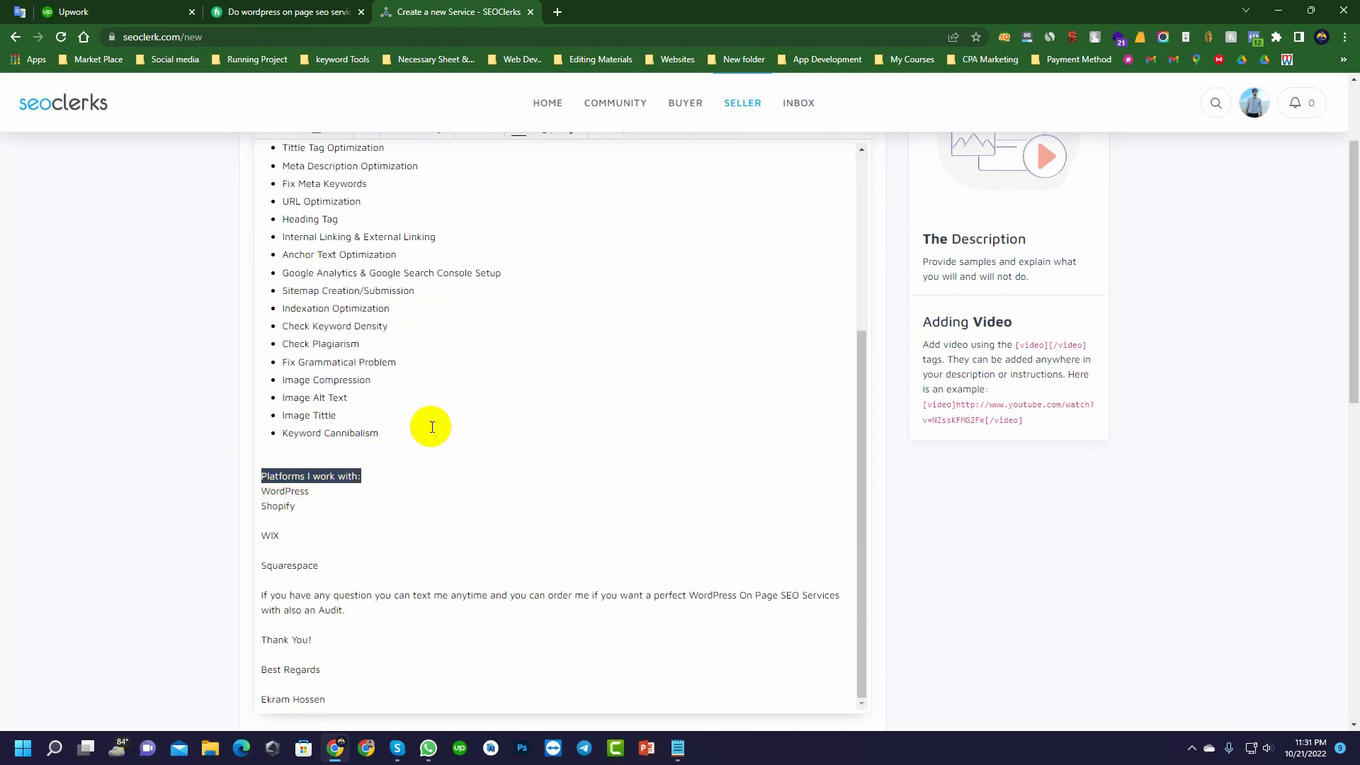
pyautogui.scroll(6, 434, 425)
pyautogui.click(267, 269)
pyautogui.scroll(-8, 303, 401)
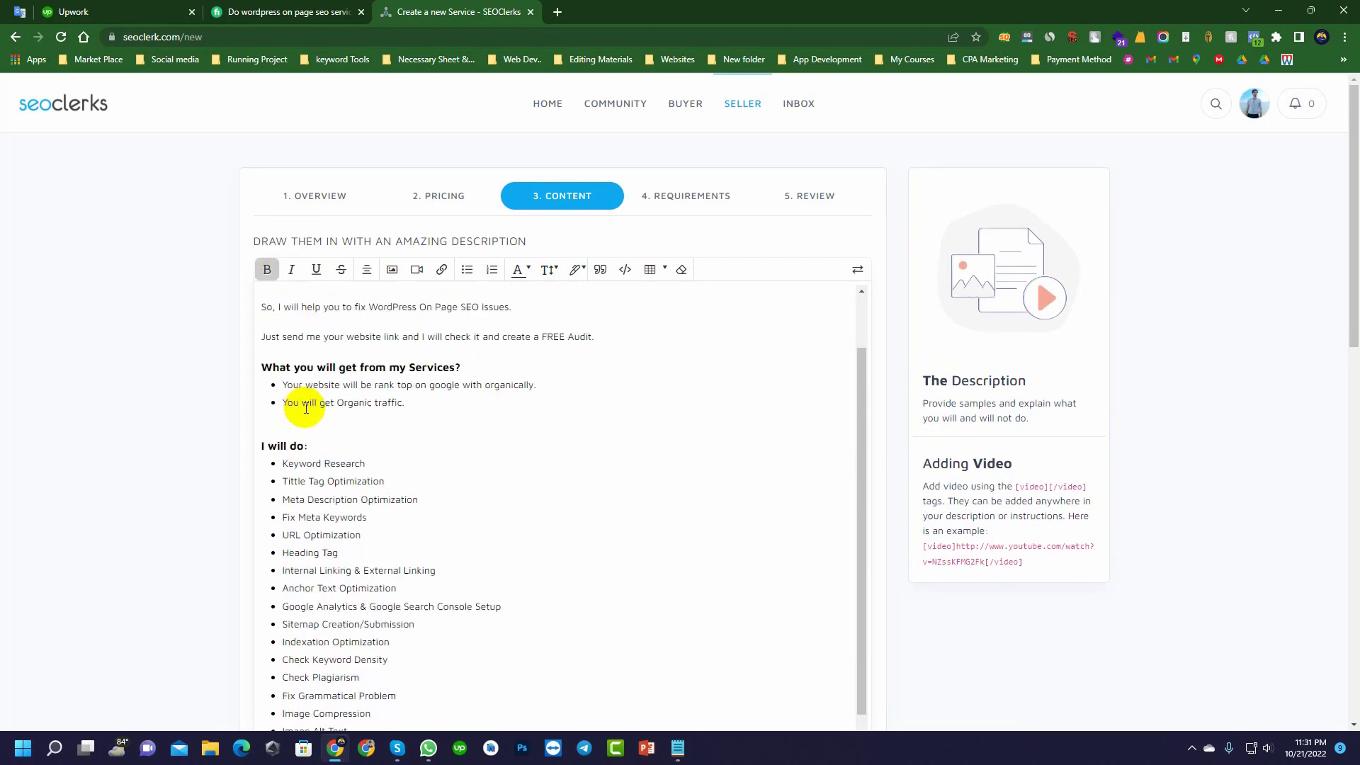
# - Remove the blank lines between Shopify, WIX and Squarespace, and turn the four platforms from WordPress to Squarespace into a bulleted list
pyautogui.click(305, 439)
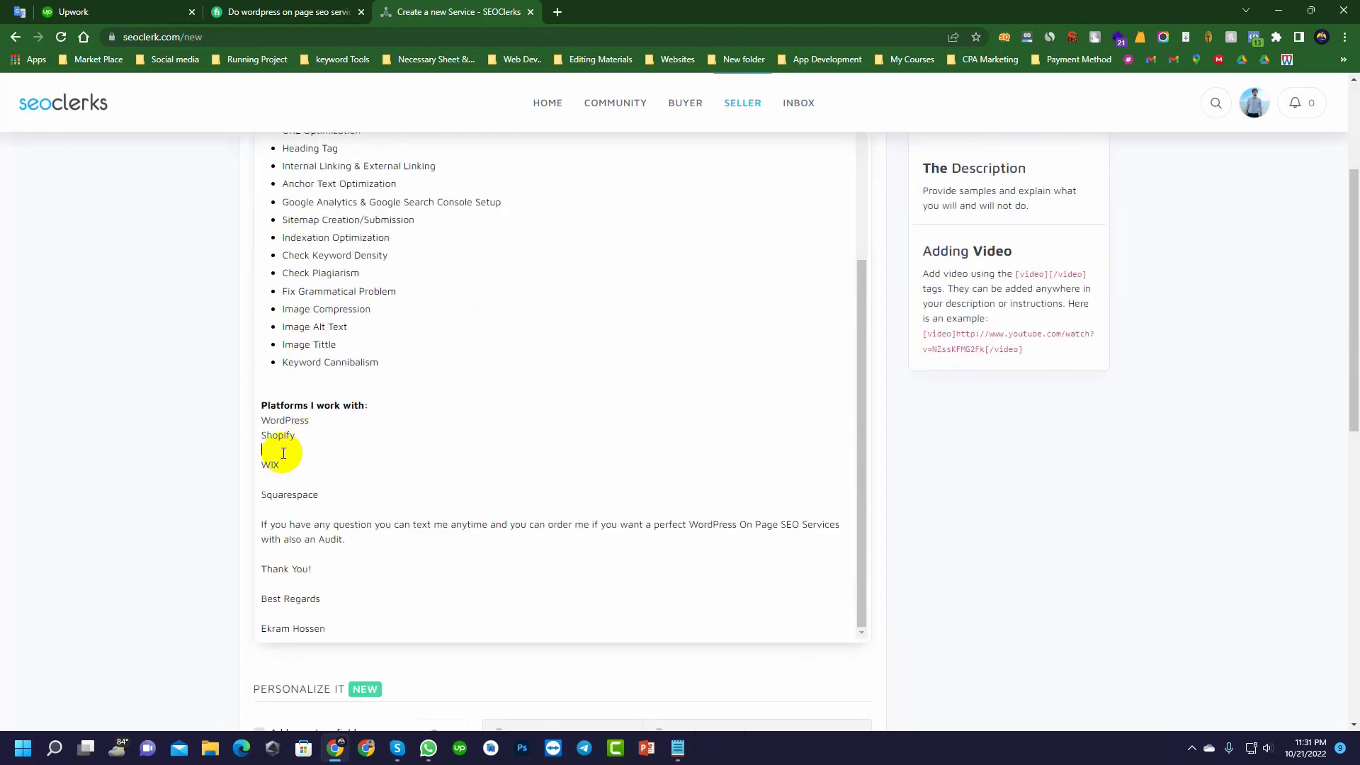
pyautogui.press('BackSpace')
pyautogui.moveTo(312, 495); pyautogui.dragTo(248, 449)
pyautogui.scroll(4, 324, 405)
pyautogui.scroll(3, 336, 309)
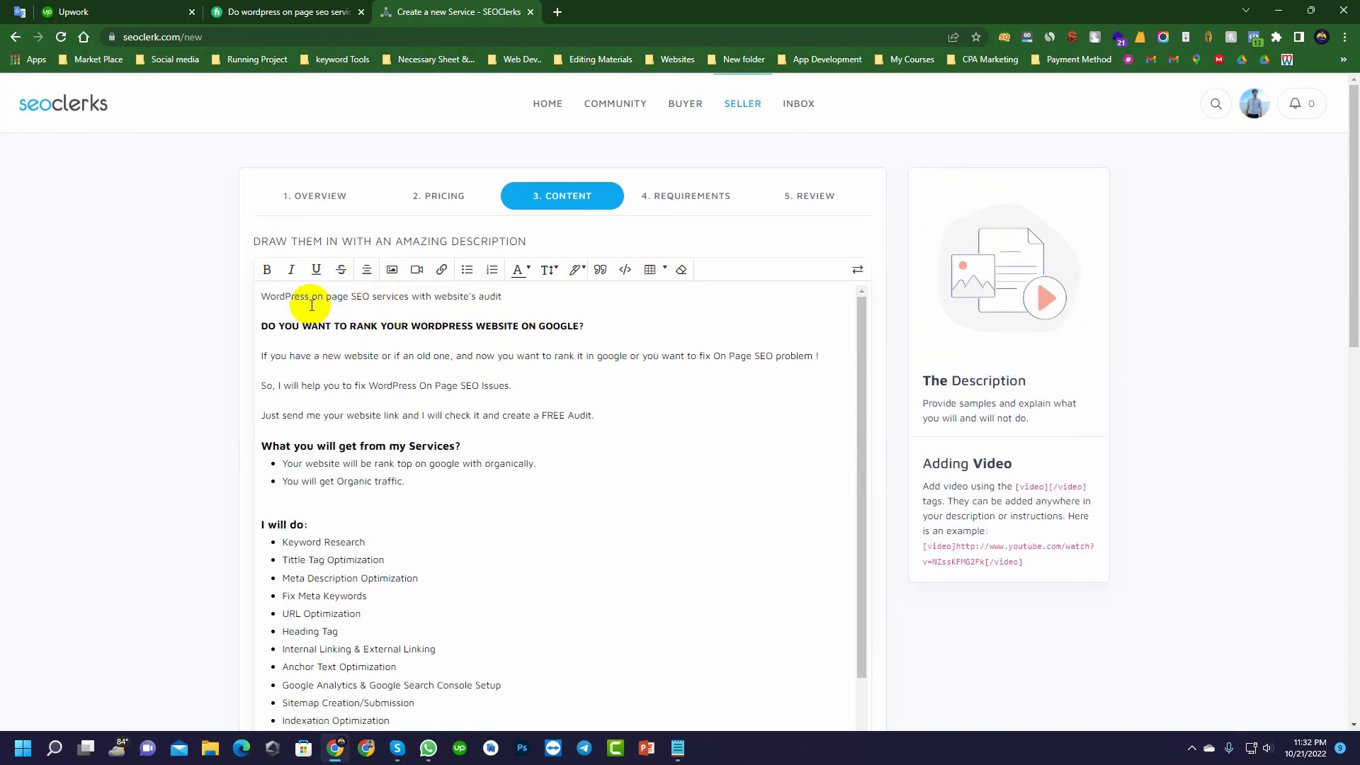
pyautogui.click(471, 269)
pyautogui.scroll(-5, 431, 486)
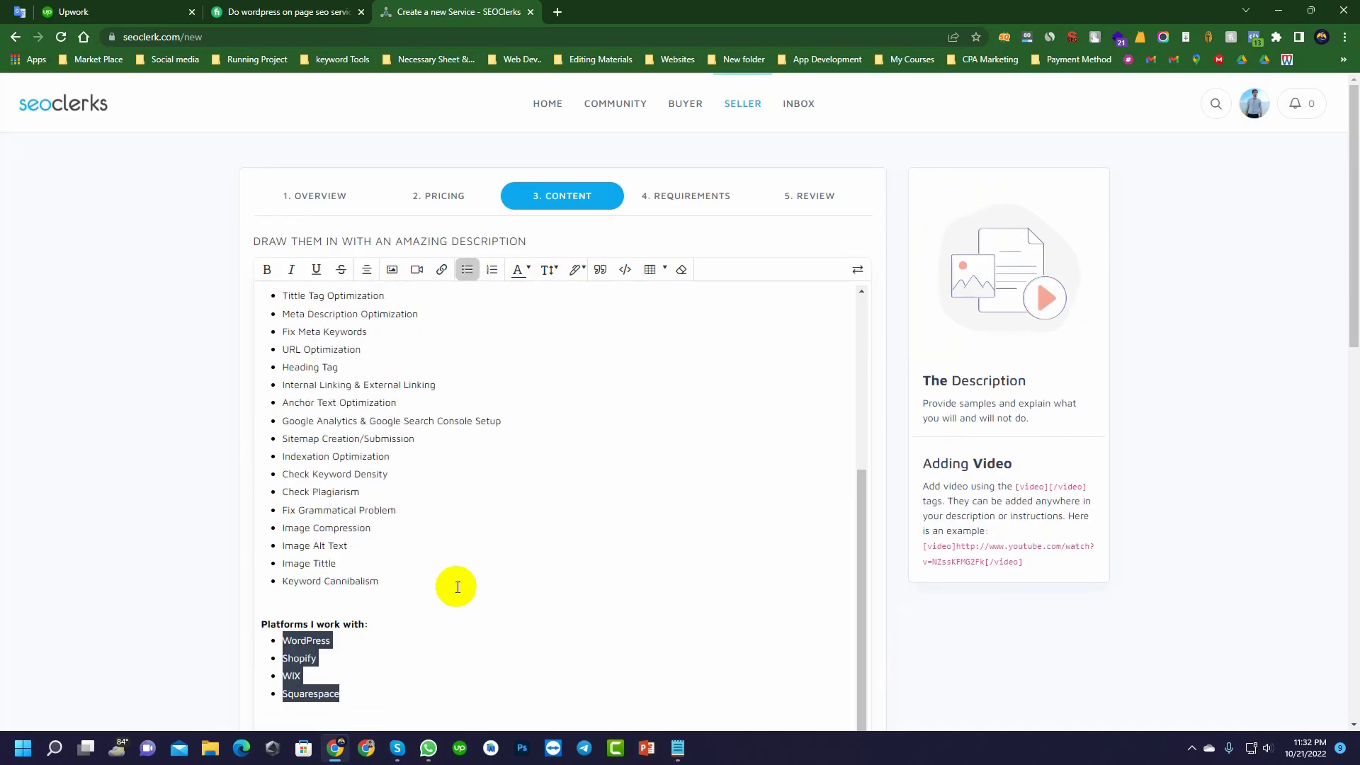
pyautogui.click(427, 629)
# - Bold the closing paragraph that starts with "If you have any question you can text me anytime"
pyautogui.scroll(-4, 425, 587)
pyautogui.moveTo(346, 468); pyautogui.dragTo(241, 459)
pyautogui.scroll(10, 456, 419)
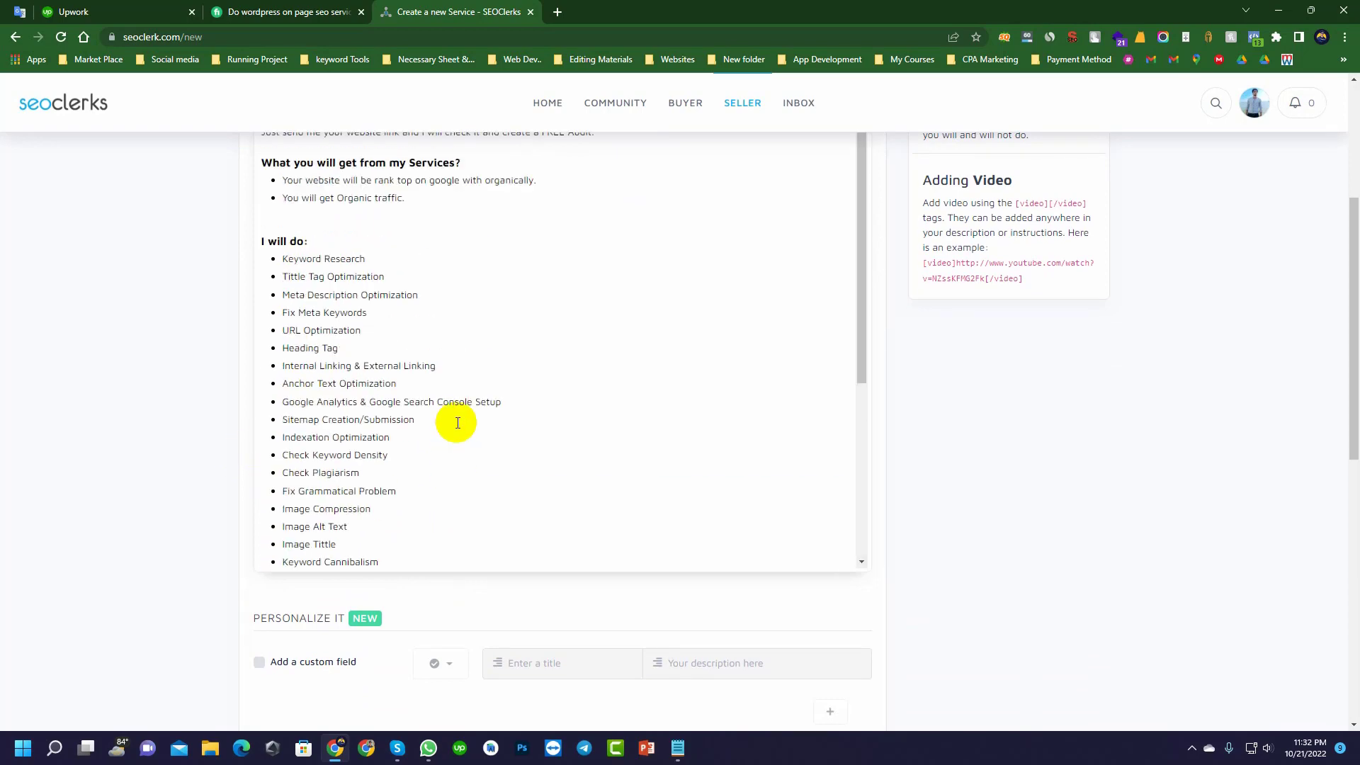
pyautogui.click(268, 279)
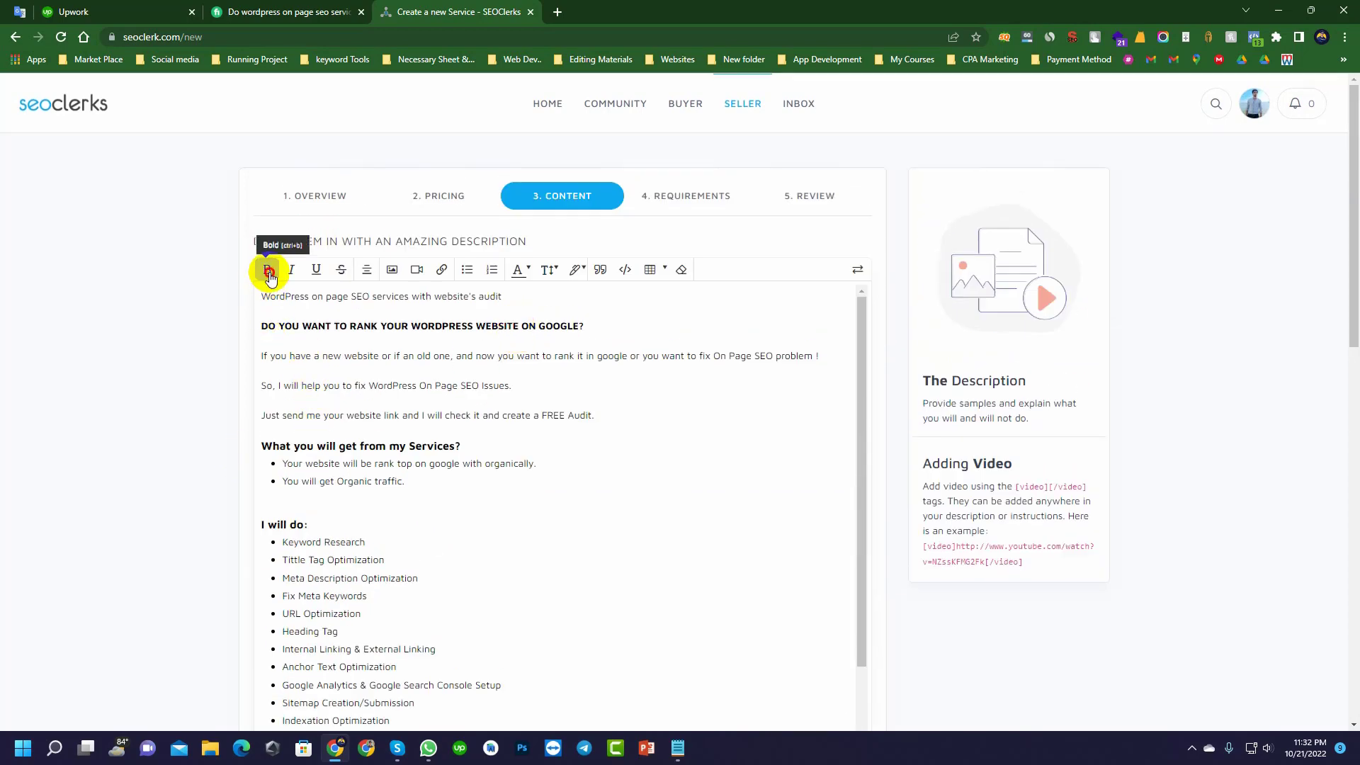
pyautogui.scroll(-10, 316, 340)
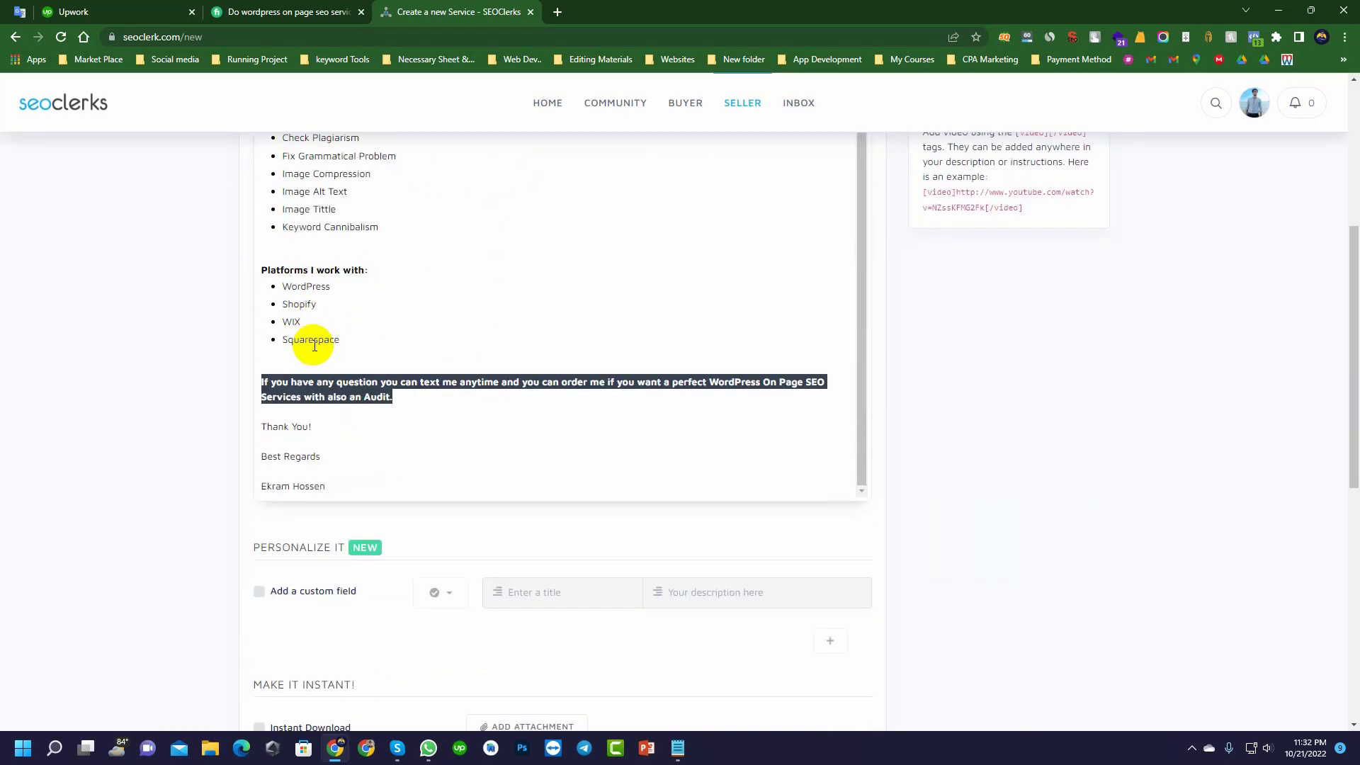
pyautogui.click(418, 394)
# - Remove the blank lines between "Thank You!", "Best Regards" and the seller's name at the end of the description
pyautogui.click(331, 427)
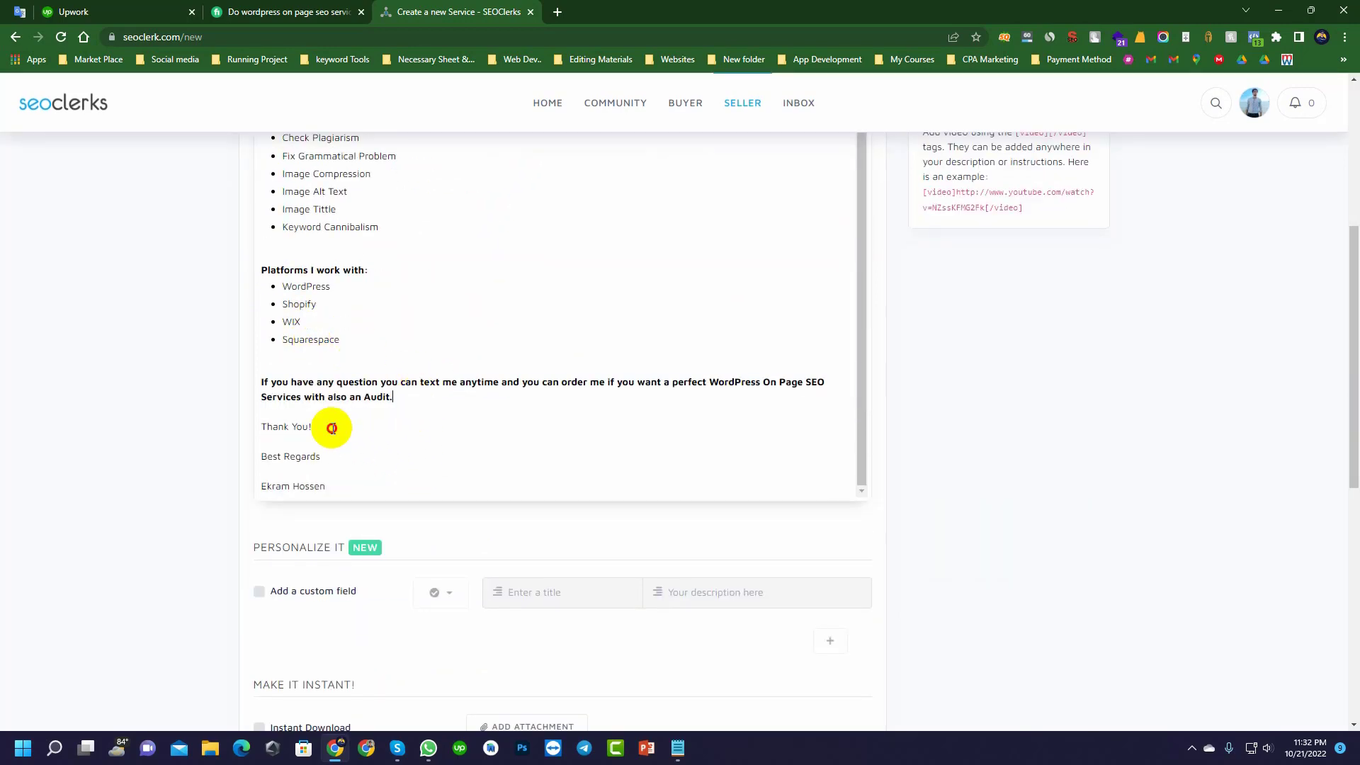
pyautogui.click(287, 443)
pyautogui.press('BackSpace')
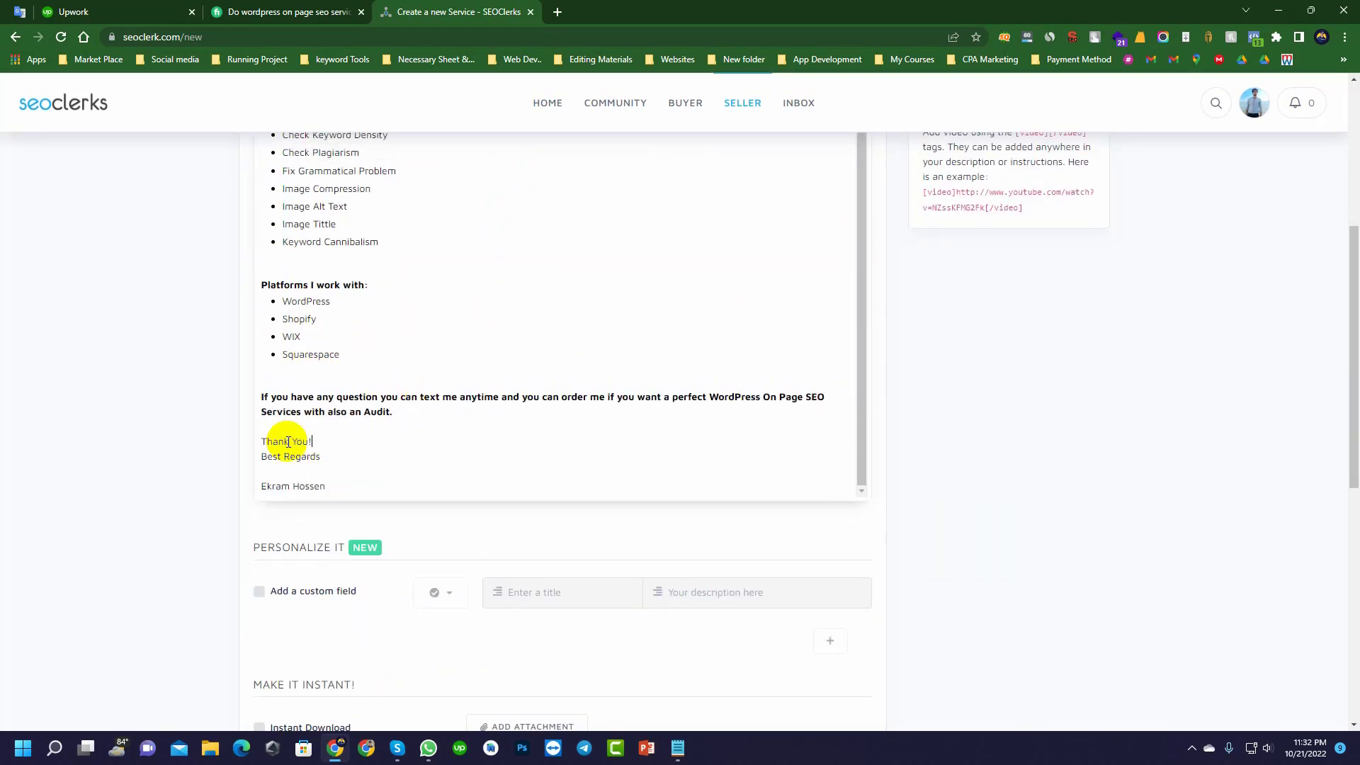
pyautogui.click(282, 470)
pyautogui.press('BackSpace')
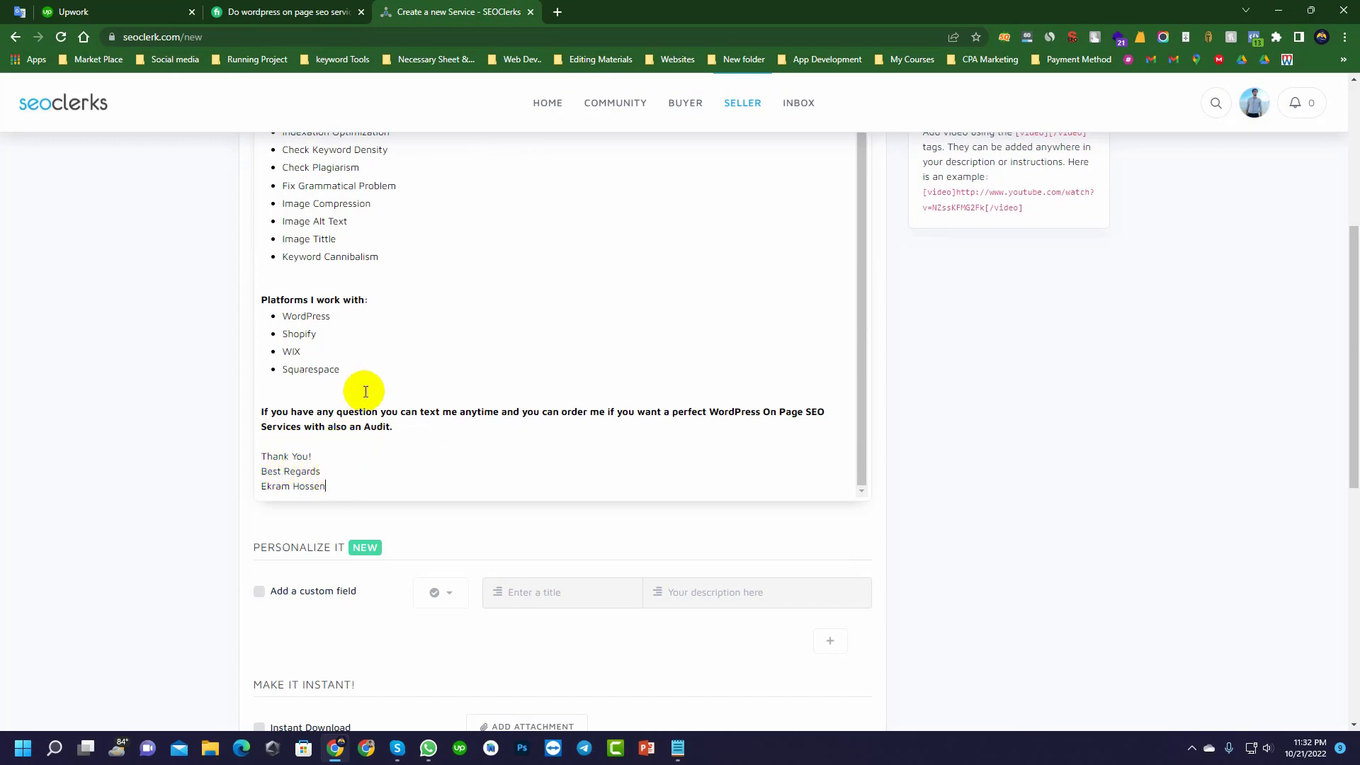
# - Review the formatted description from its opening line through the headings, task list and platforms list
pyautogui.scroll(6, 364, 380)
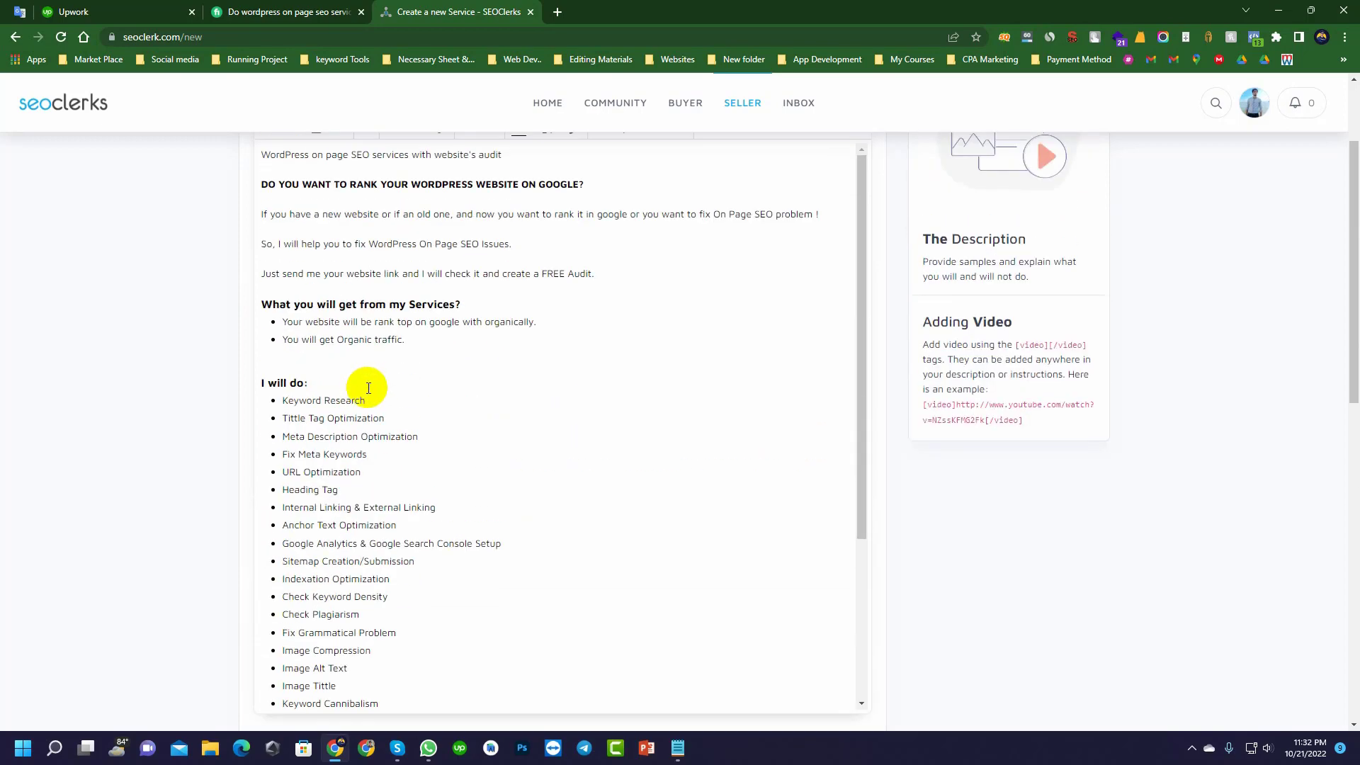
pyautogui.scroll(-1, 369, 388)
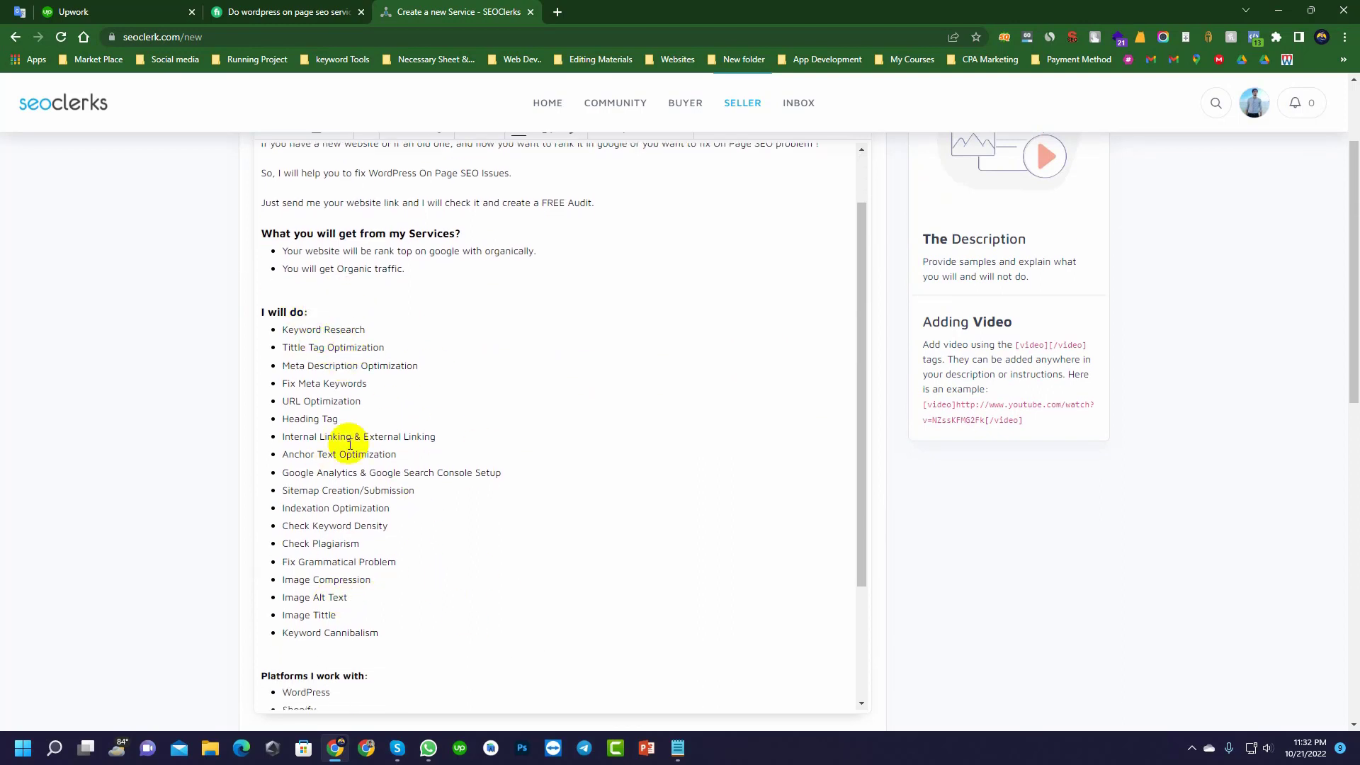
pyautogui.scroll(3, 419, 410)
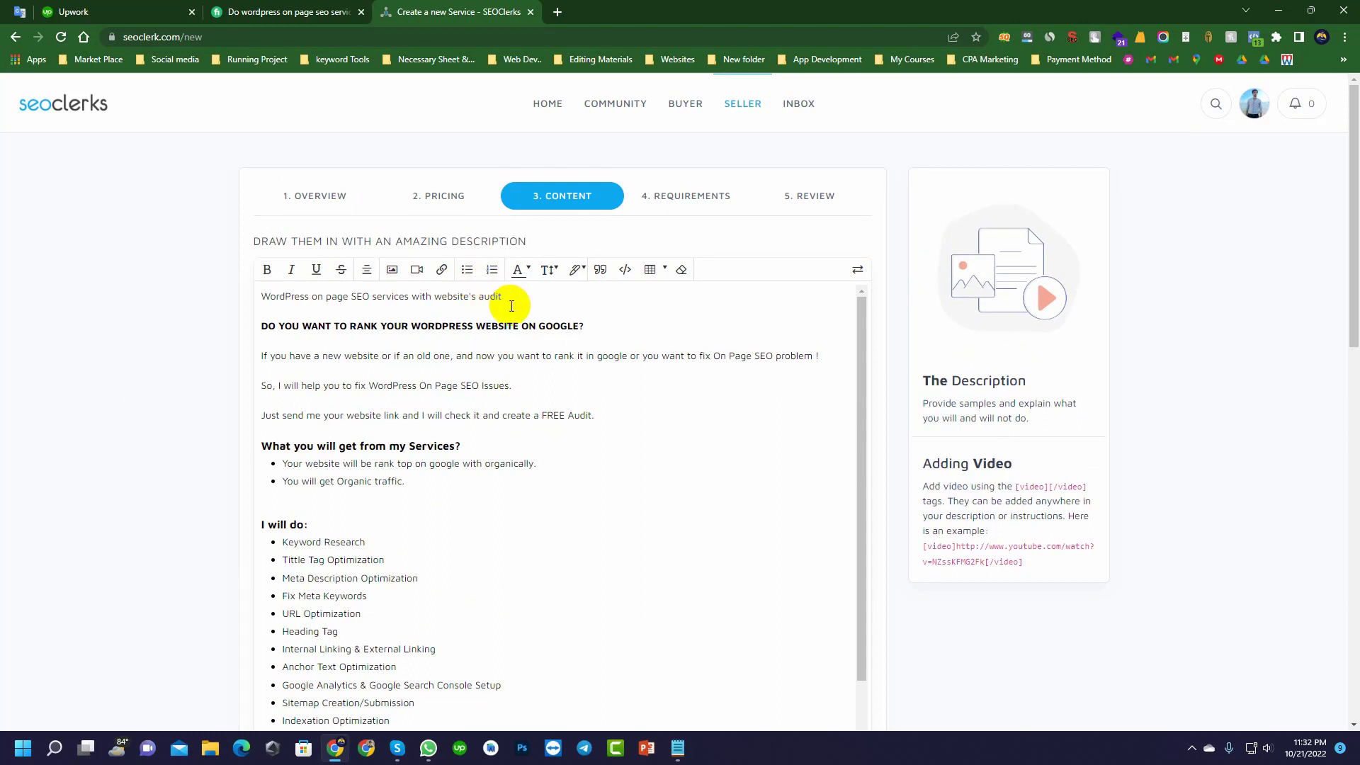
pyautogui.scroll(-3, 321, 376)
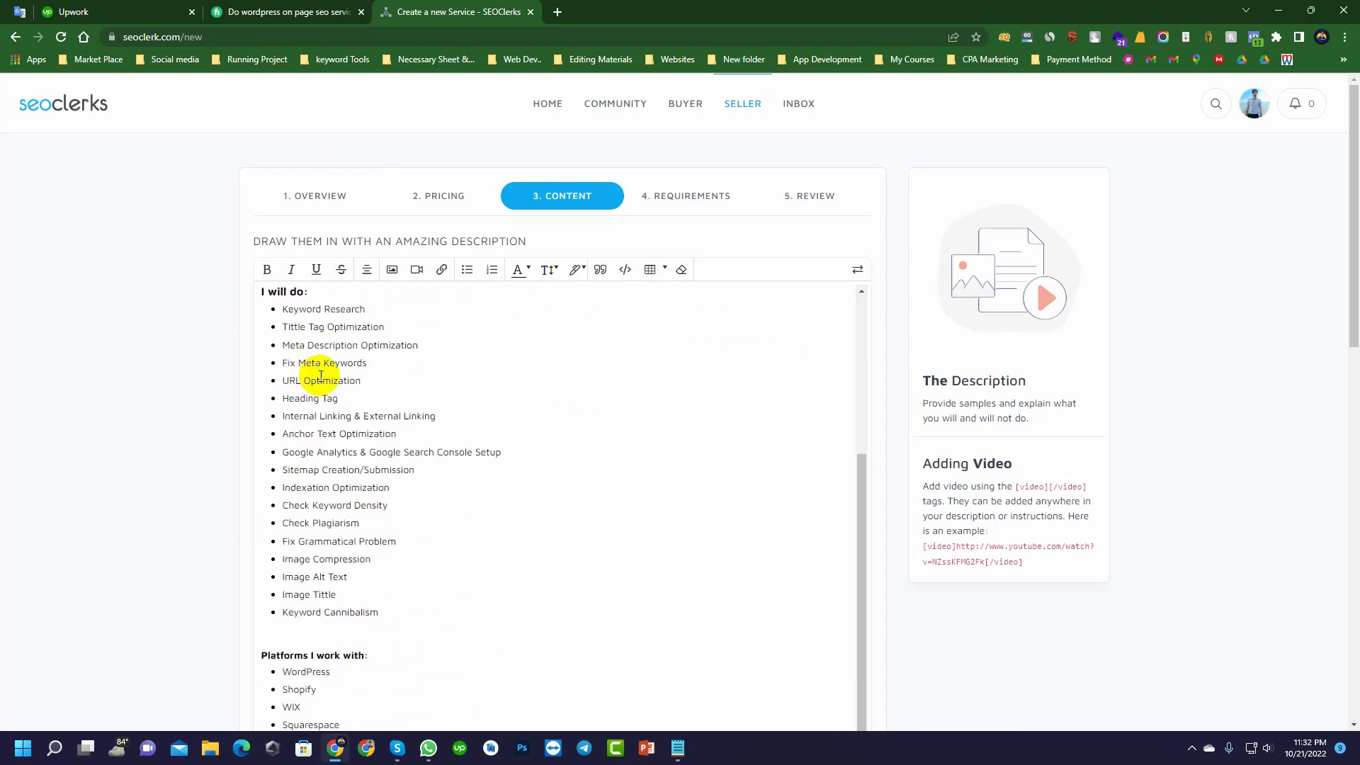
pyautogui.scroll(1, 303, 309)
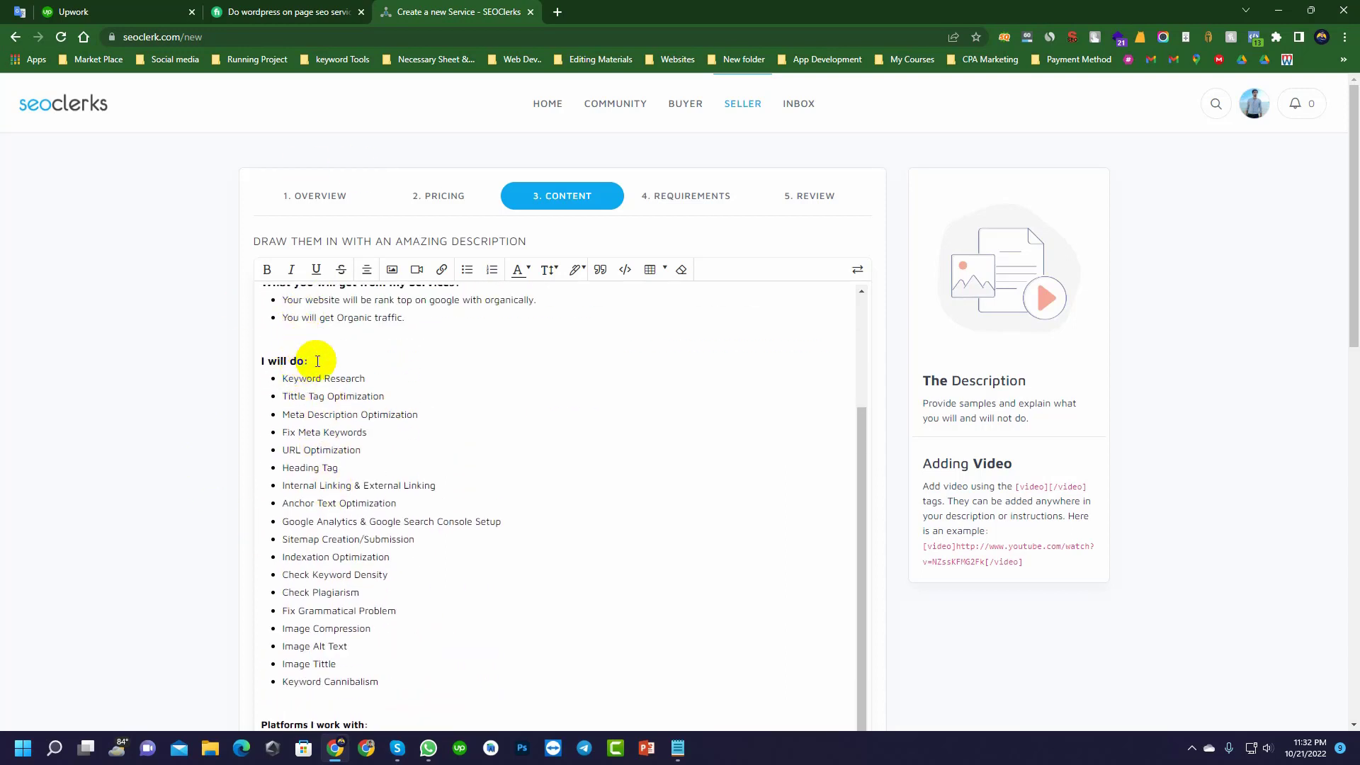
pyautogui.moveTo(317, 362); pyautogui.dragTo(244, 361)
pyautogui.scroll(1, 325, 401)
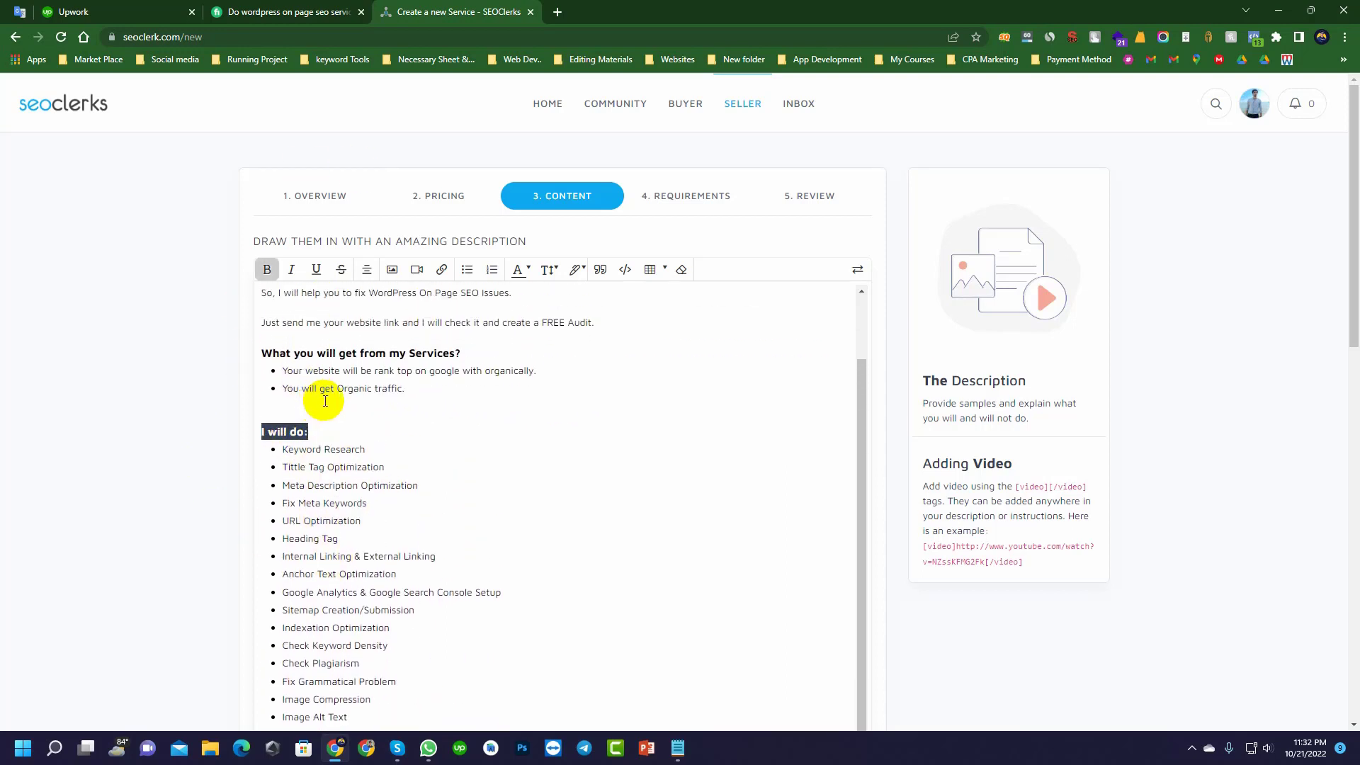
pyautogui.click(321, 428)
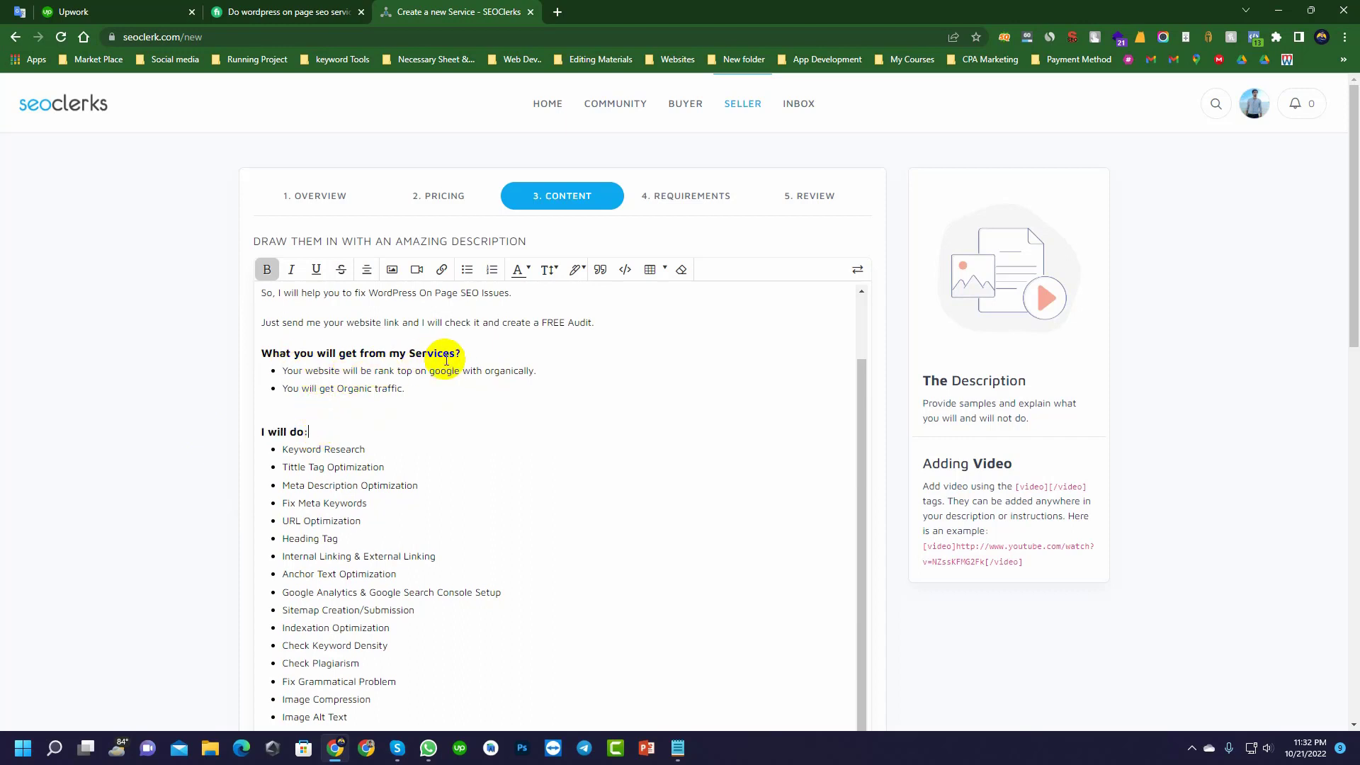
# - Check the rest of the Content stage without adding a custom field or instant download, and continue to the Requirements stage
pyautogui.moveTo(464, 352); pyautogui.dragTo(263, 354)
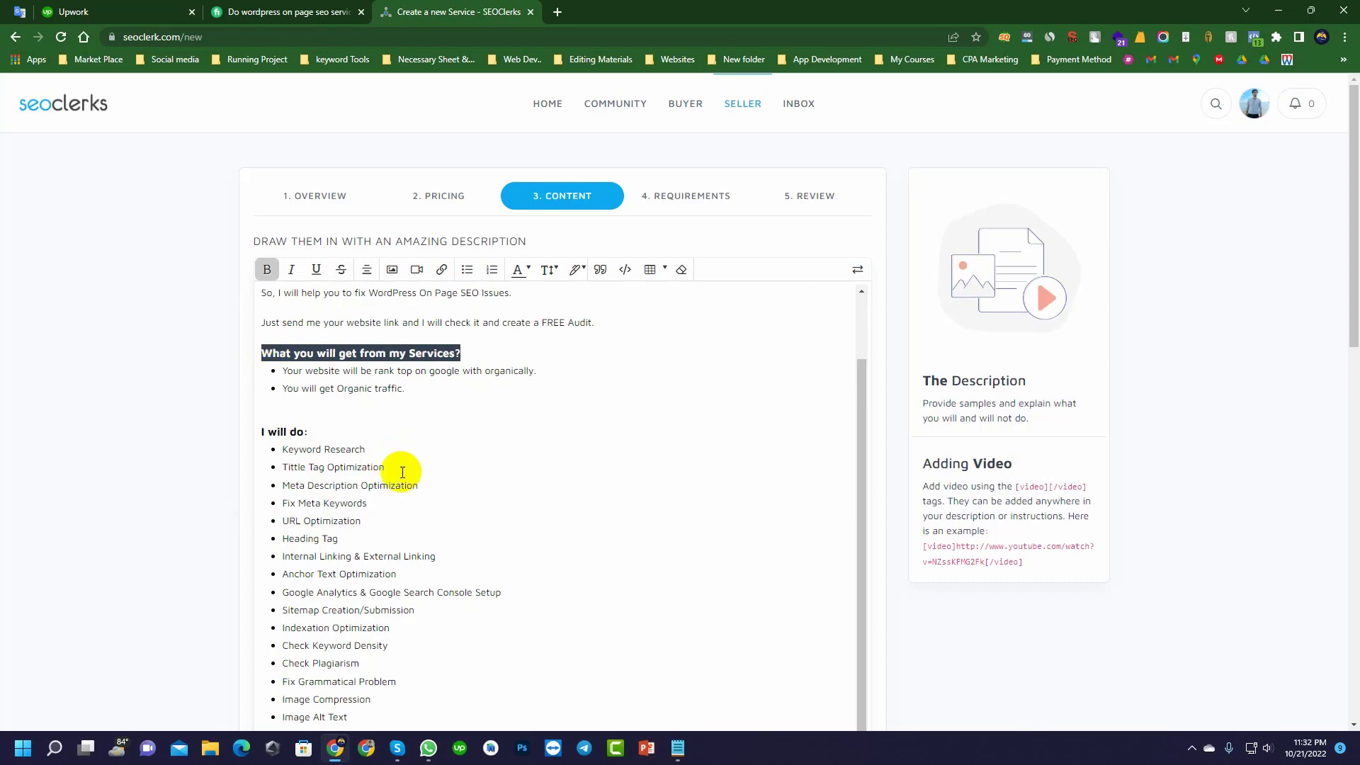
pyautogui.scroll(2, 364, 406)
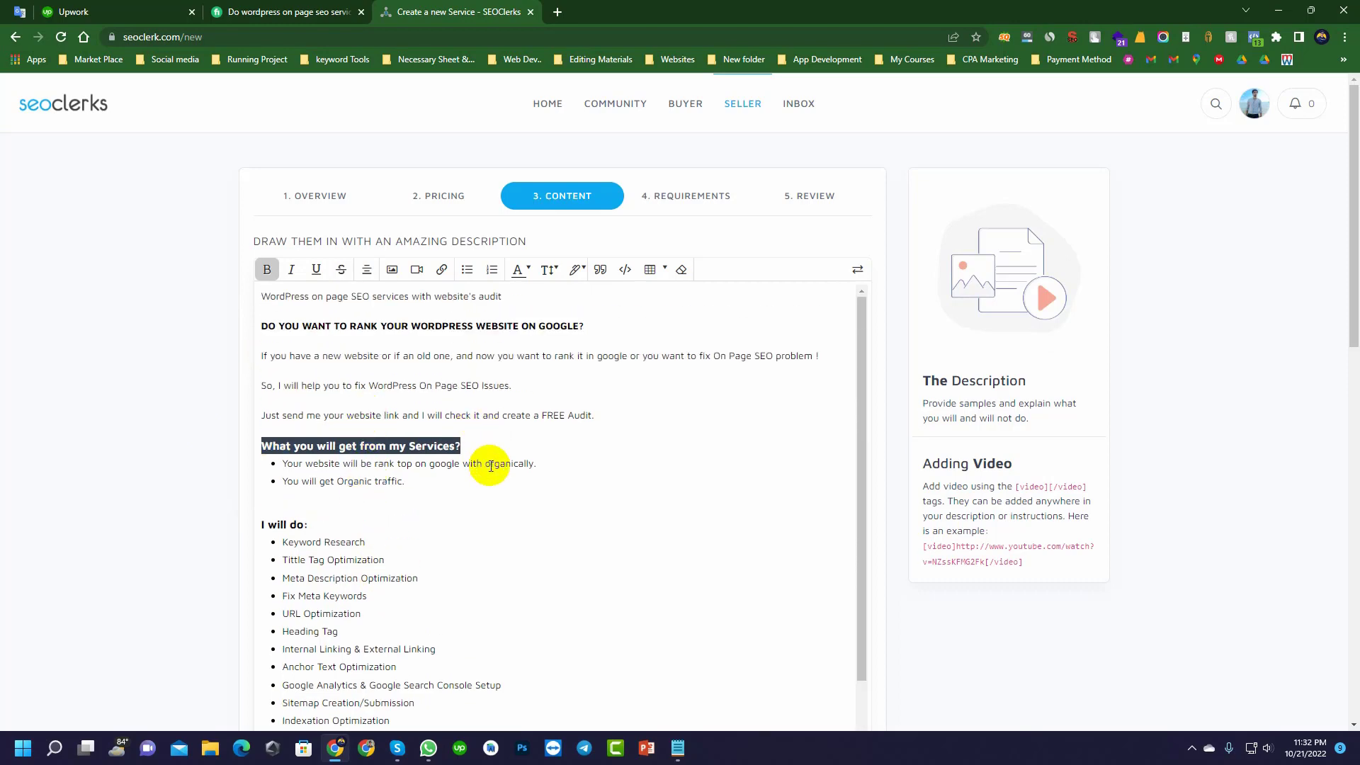
pyautogui.click(470, 517)
pyautogui.scroll(-10, 465, 513)
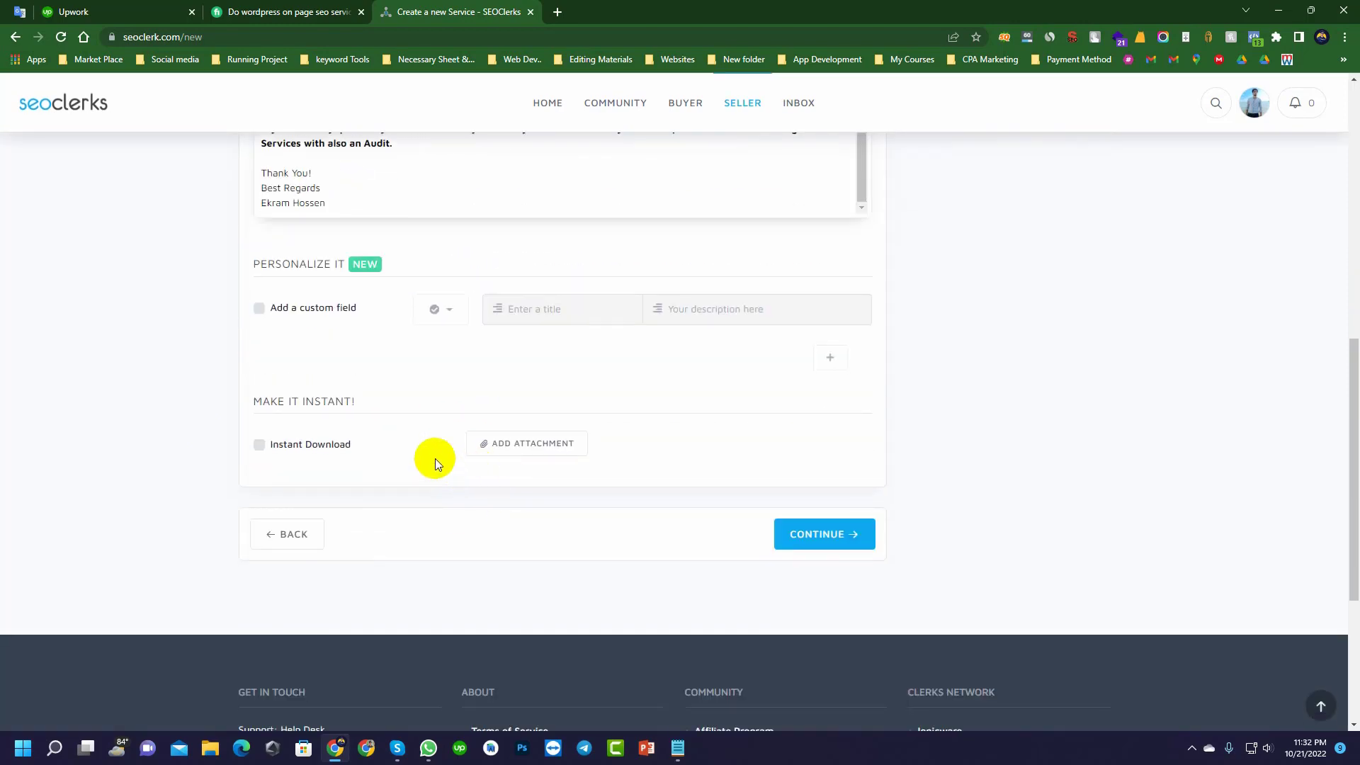
pyautogui.scroll(2, 435, 464)
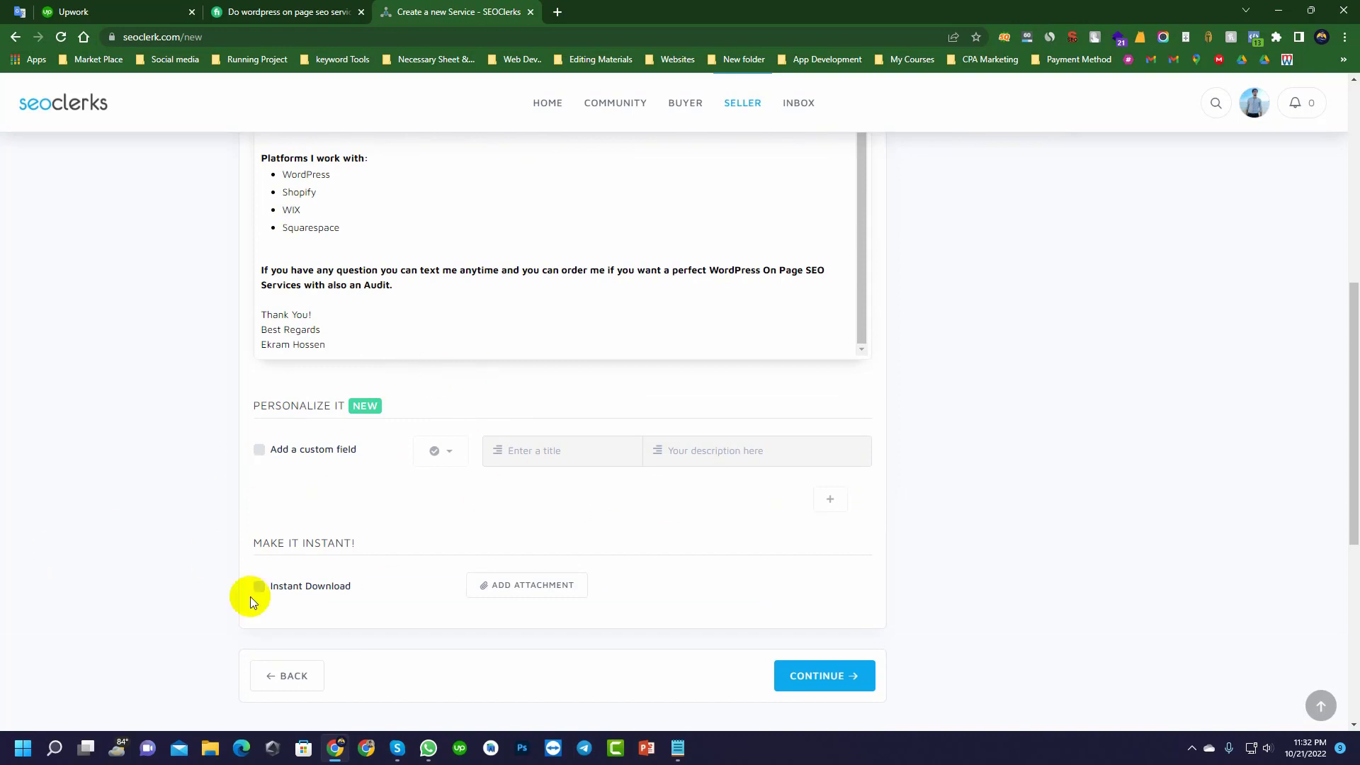
pyautogui.scroll(-2, 748, 480)
pyautogui.click(822, 534)
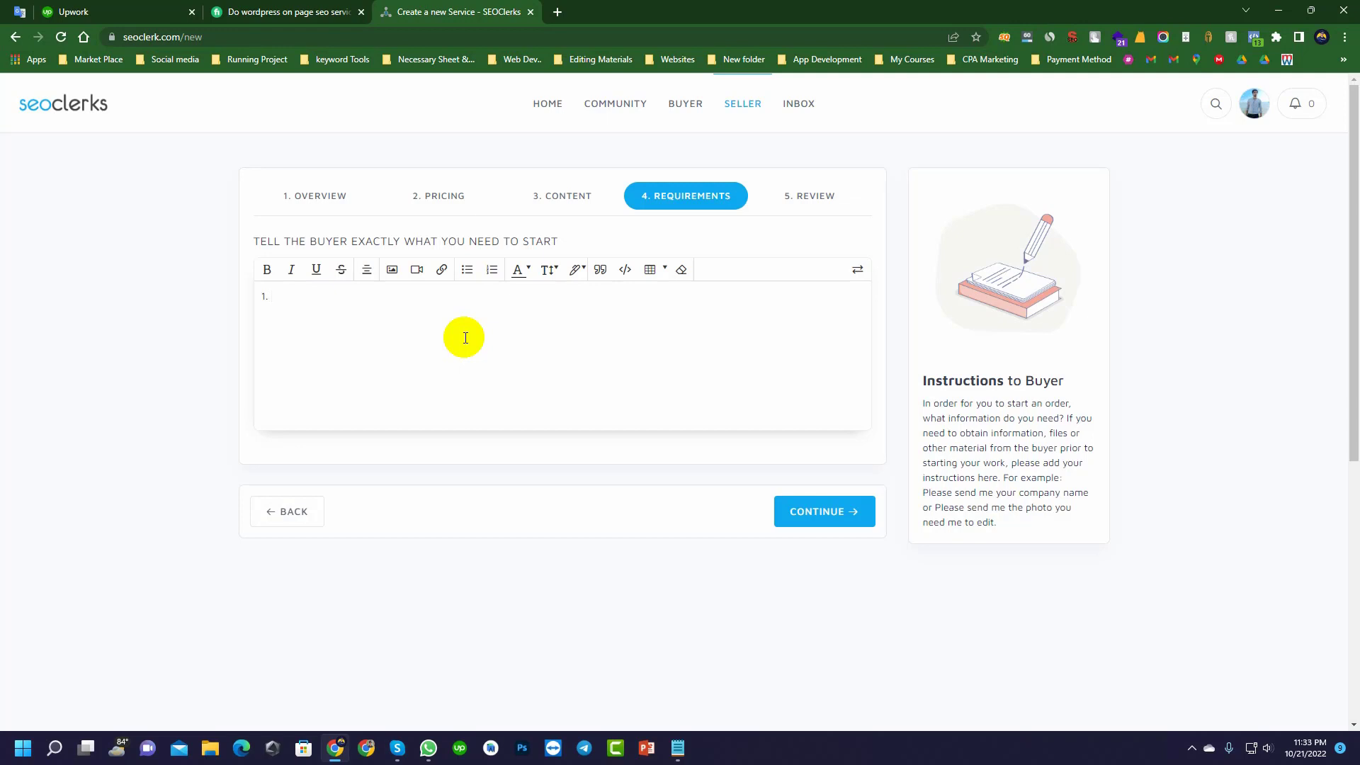
# - Enter the first buyer requirement, "1. Website Access ( Like WordPress username & Password)", correcting the spelling of "wordpress" to "WordPress"
pyautogui.write('bsite Access ( Like wordpress userm')
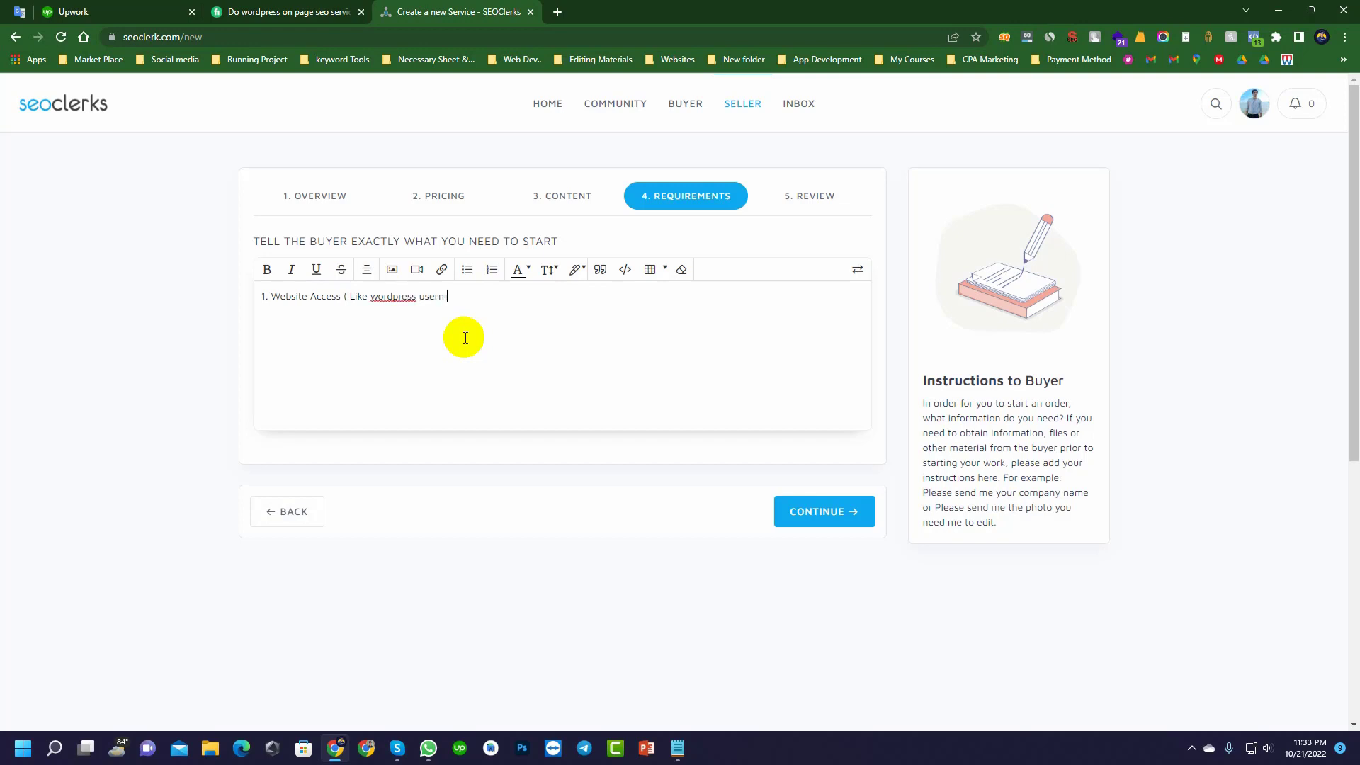
pyautogui.write('a')
pyautogui.press('BackSpace')
pyautogui.press('BackSpace')
pyautogui.write('name Site')
pyautogui.press('BackSpace')
pyautogui.press('BackSpace')
pyautogui.press('BackSpace')
pyautogui.press('BackSpace')
pyautogui.write('&')
pyautogui.write(' Pass')
pyautogui.write('wordpres')
pyautogui.write('s')
pyautogui.press('BackSpace')
pyautogui.press('BackSpace')
pyautogui.press('BackSpace')
pyautogui.press('BackSpace')
pyautogui.press('BackSpace')
pyautogui.press('BackSpace')
pyautogui.write('d')
pyautogui.rightClick(404, 296)
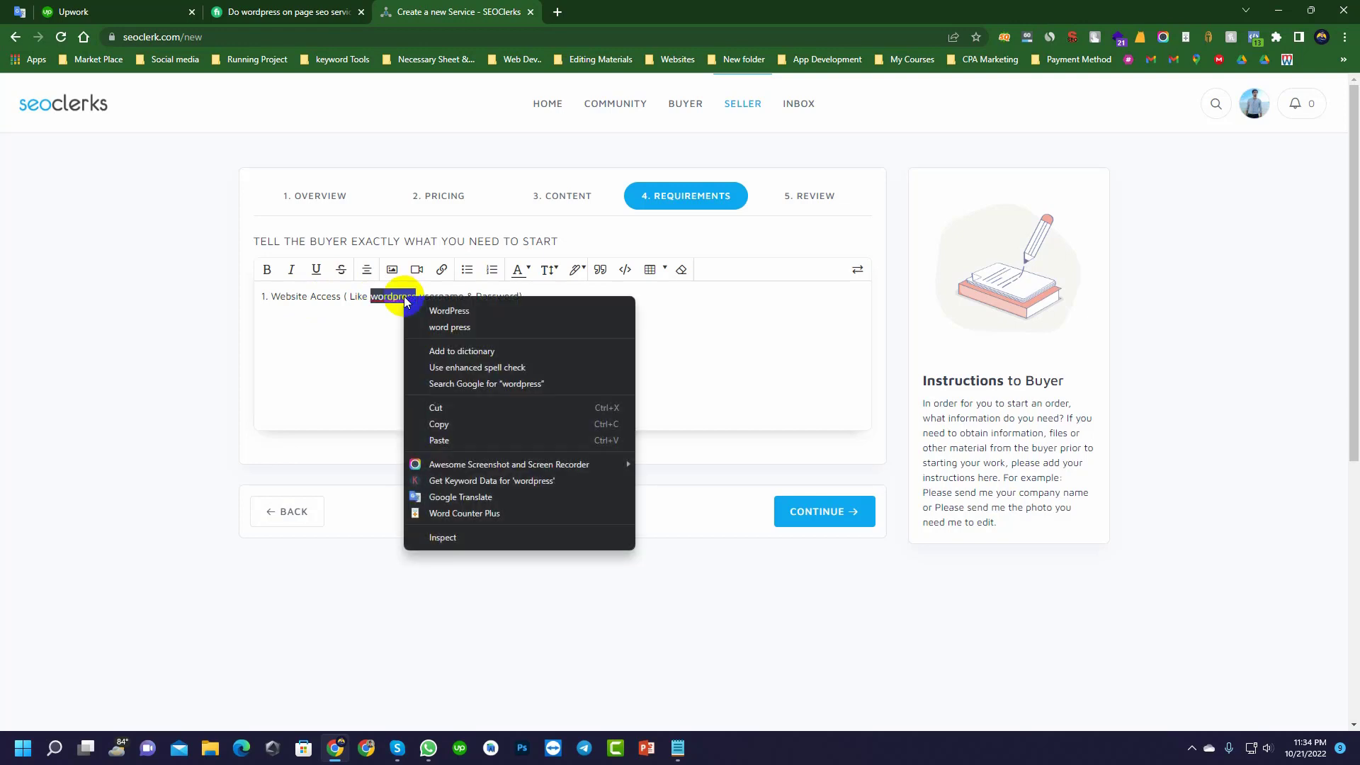
pyautogui.click(442, 312)
# - Add the second requirement line, "2. Targeted Keyword ( If you Have).", and end the first line with a period
pyautogui.click(539, 298)
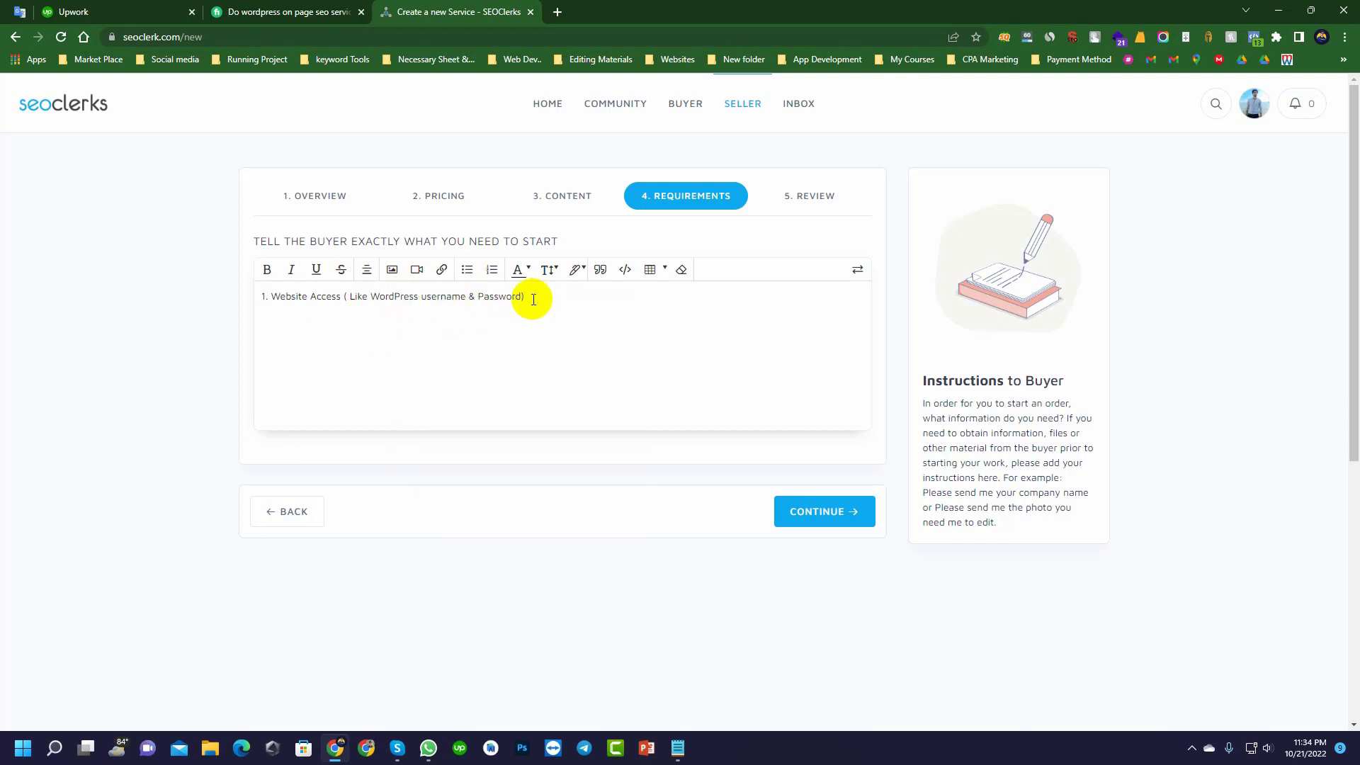
pyautogui.write('@')
pyautogui.press('BackSpace')
pyautogui.write('2. Tr')
pyautogui.press('BackSpace')
pyautogui.write('argeted Keyword ( If you Have')
pyautogui.click(533, 299)
pyautogui.write('.')
pyautogui.click(461, 331)
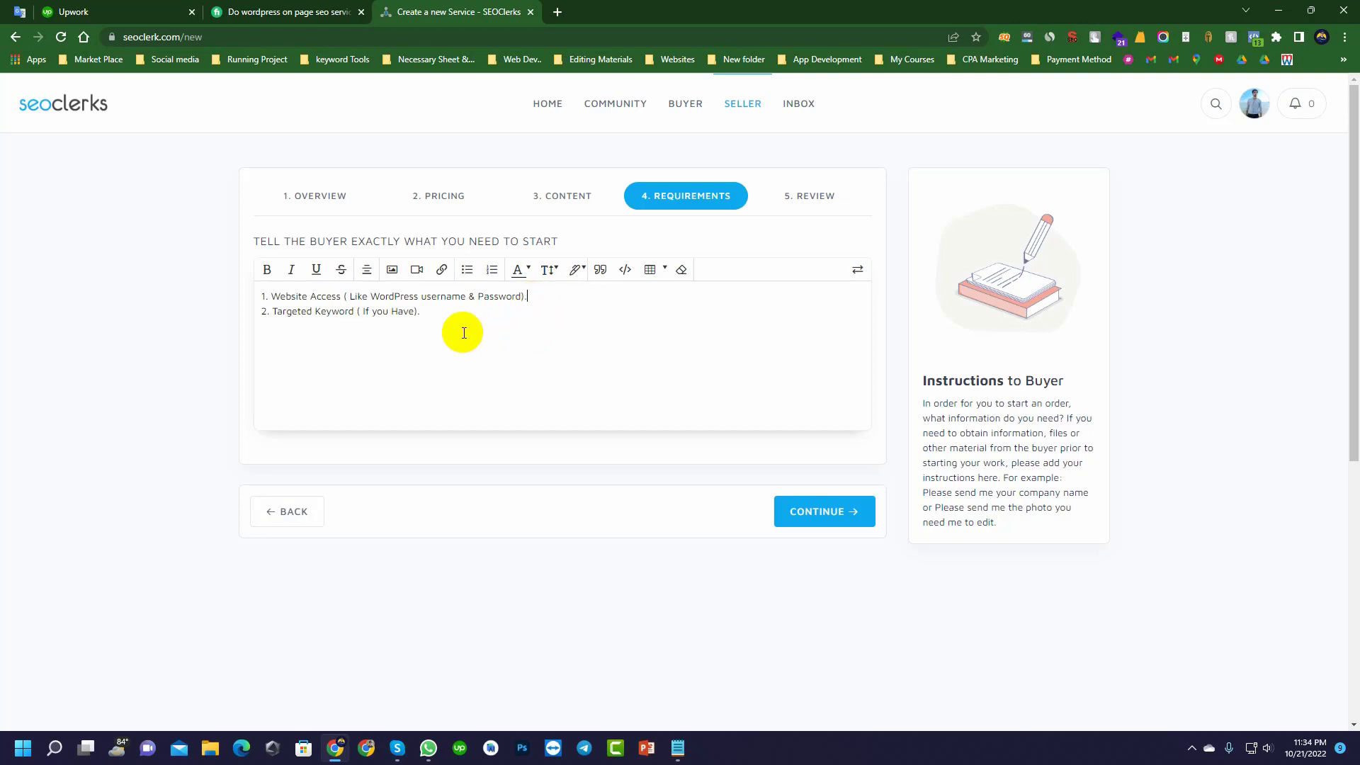
pyautogui.write('.')
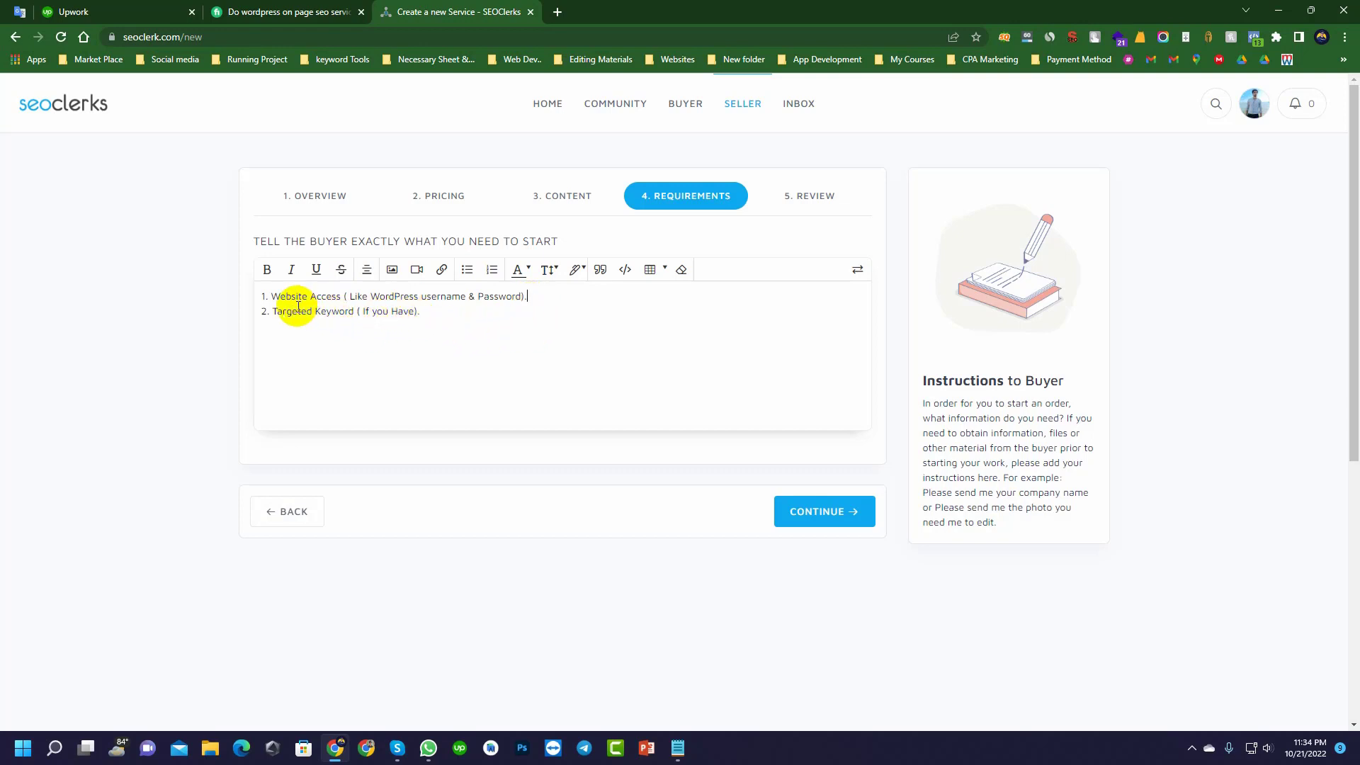
# - Bold "1. Website Access" and "2. Targeted Keyword", leaving the bracketed notes in regular text
pyautogui.moveTo(270, 296); pyautogui.dragTo(468, 298)
pyautogui.click(421, 357)
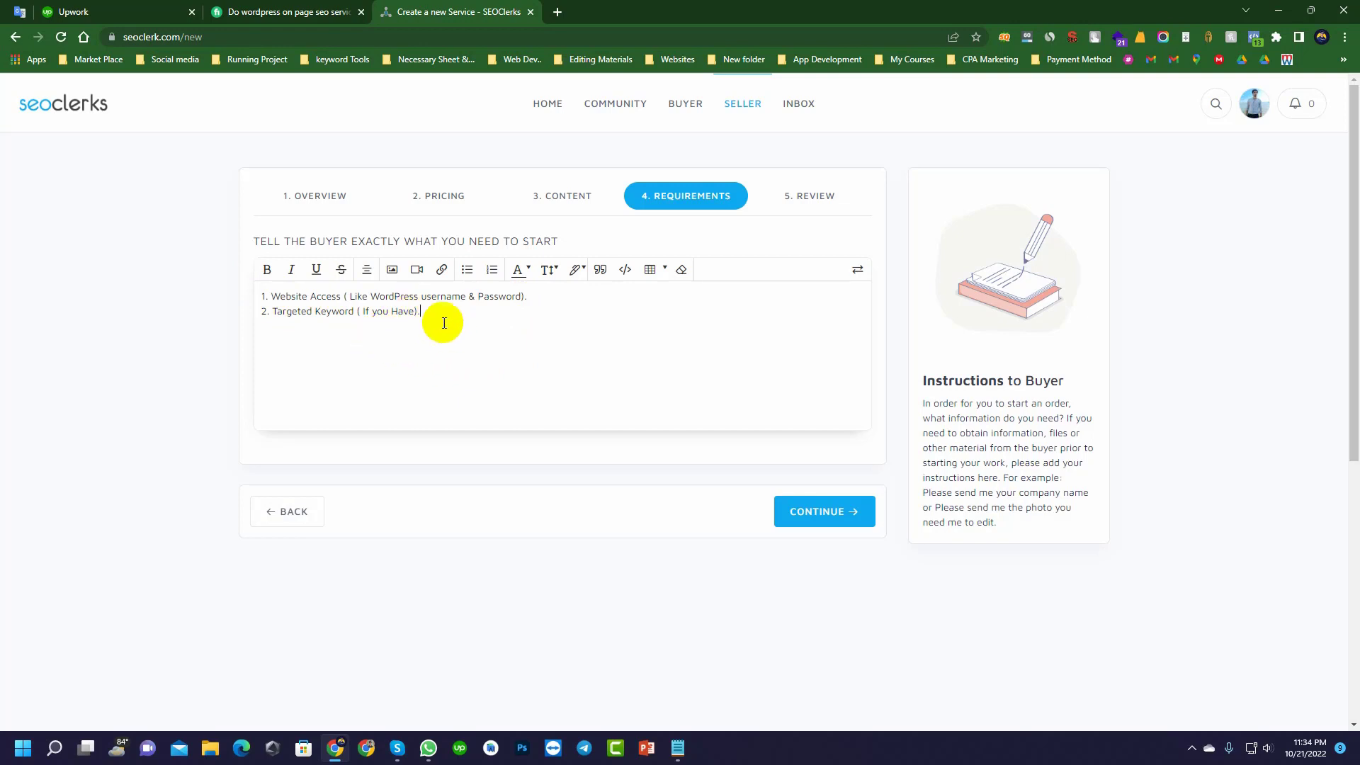
pyautogui.click(342, 311)
pyautogui.moveTo(355, 312); pyautogui.dragTo(258, 319)
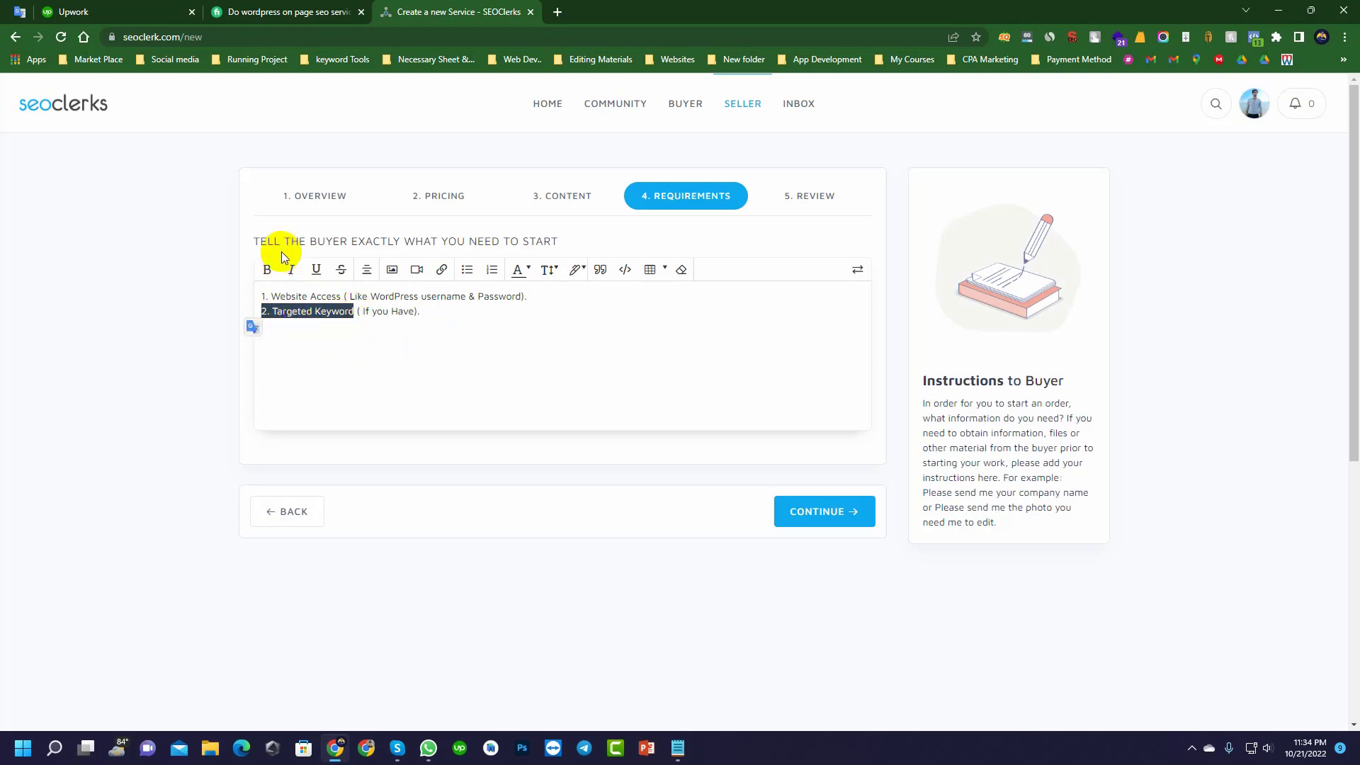
pyautogui.click(267, 270)
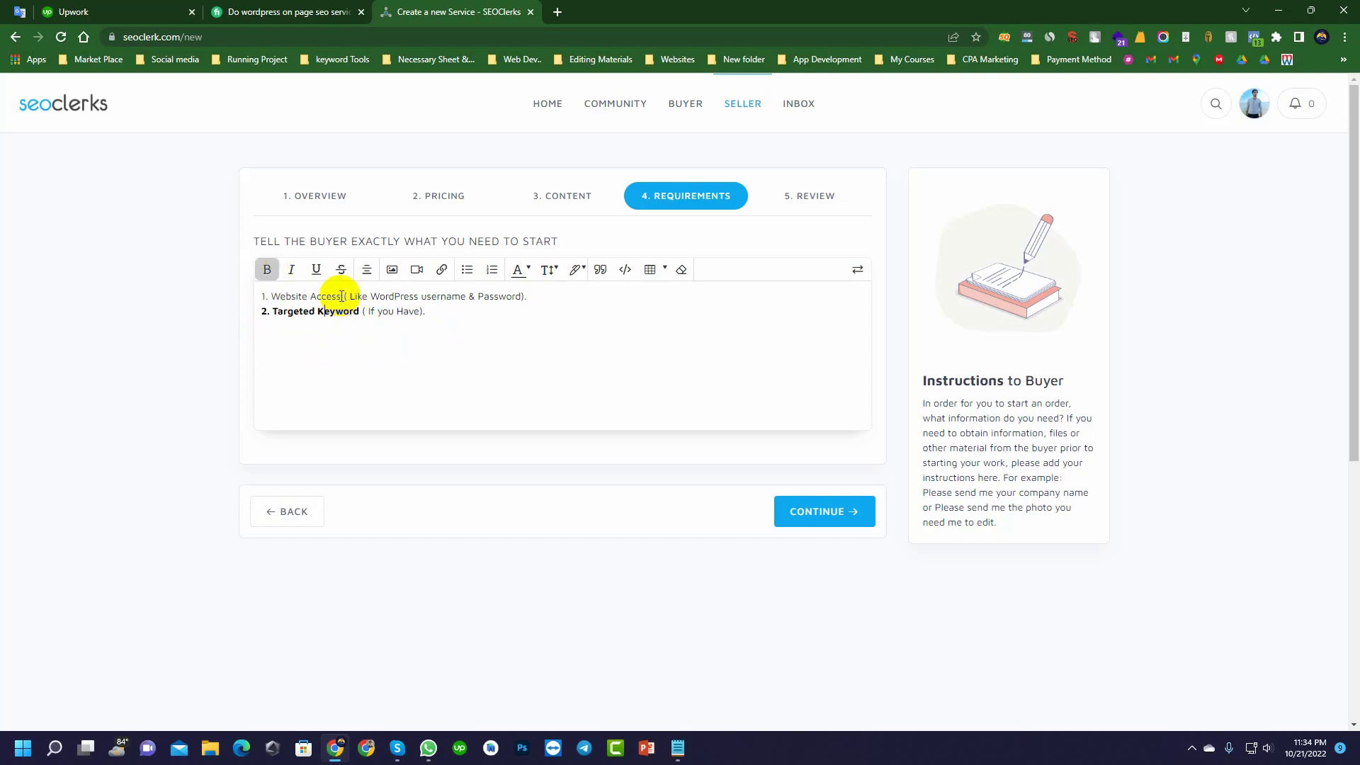
pyautogui.moveTo(339, 295); pyautogui.dragTo(243, 303)
pyautogui.click(267, 270)
pyautogui.click(318, 357)
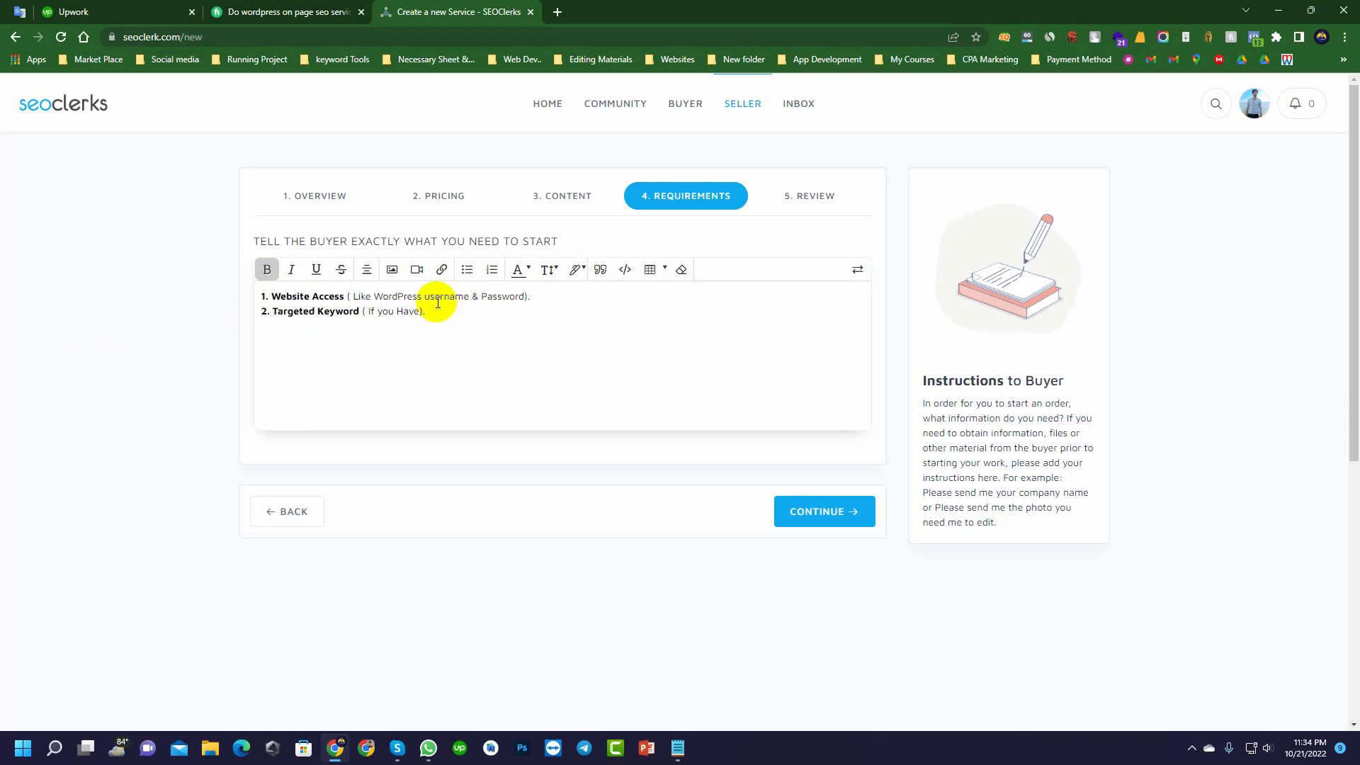
pyautogui.click(512, 325)
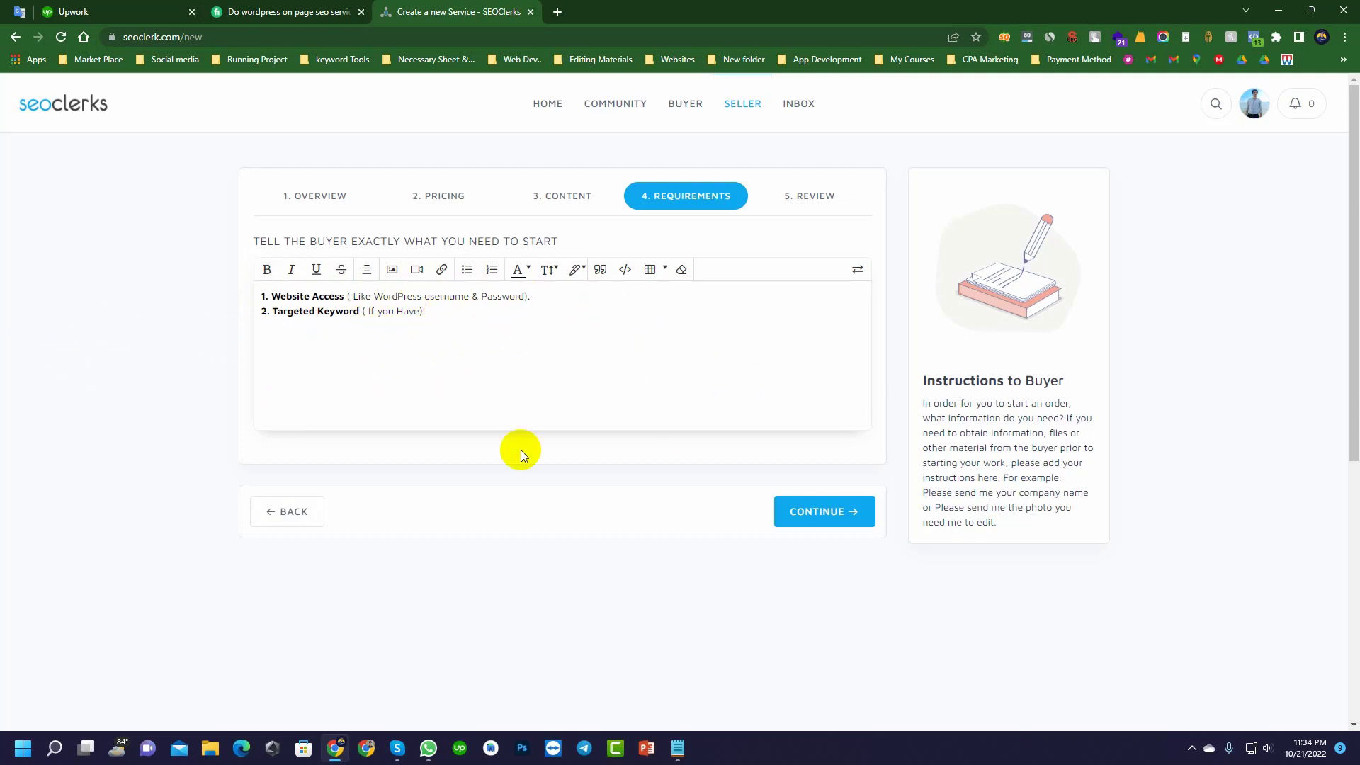
# - Continue to the Review stage and submit the listing without choosing any paid upgrade
pyautogui.click(800, 524)
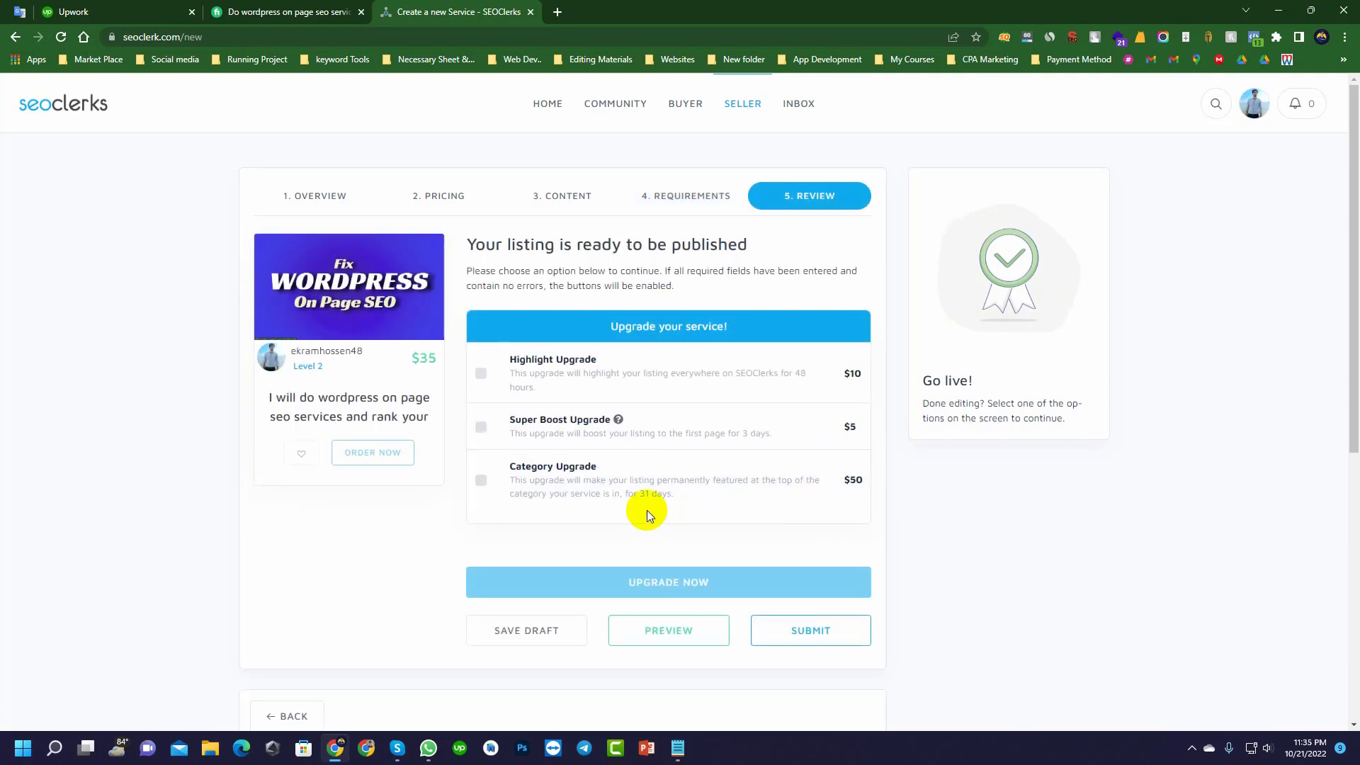
pyautogui.scroll(-3, 652, 456)
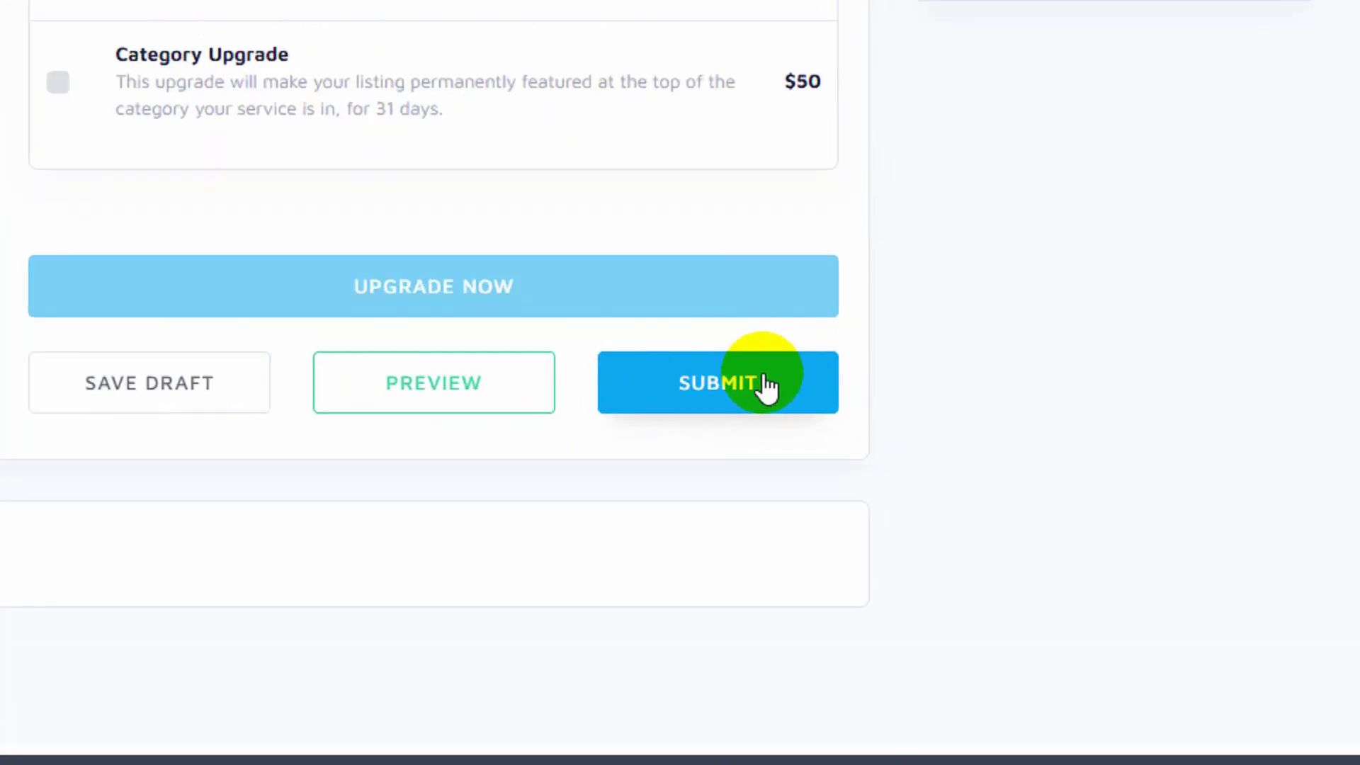
pyautogui.click(837, 416)
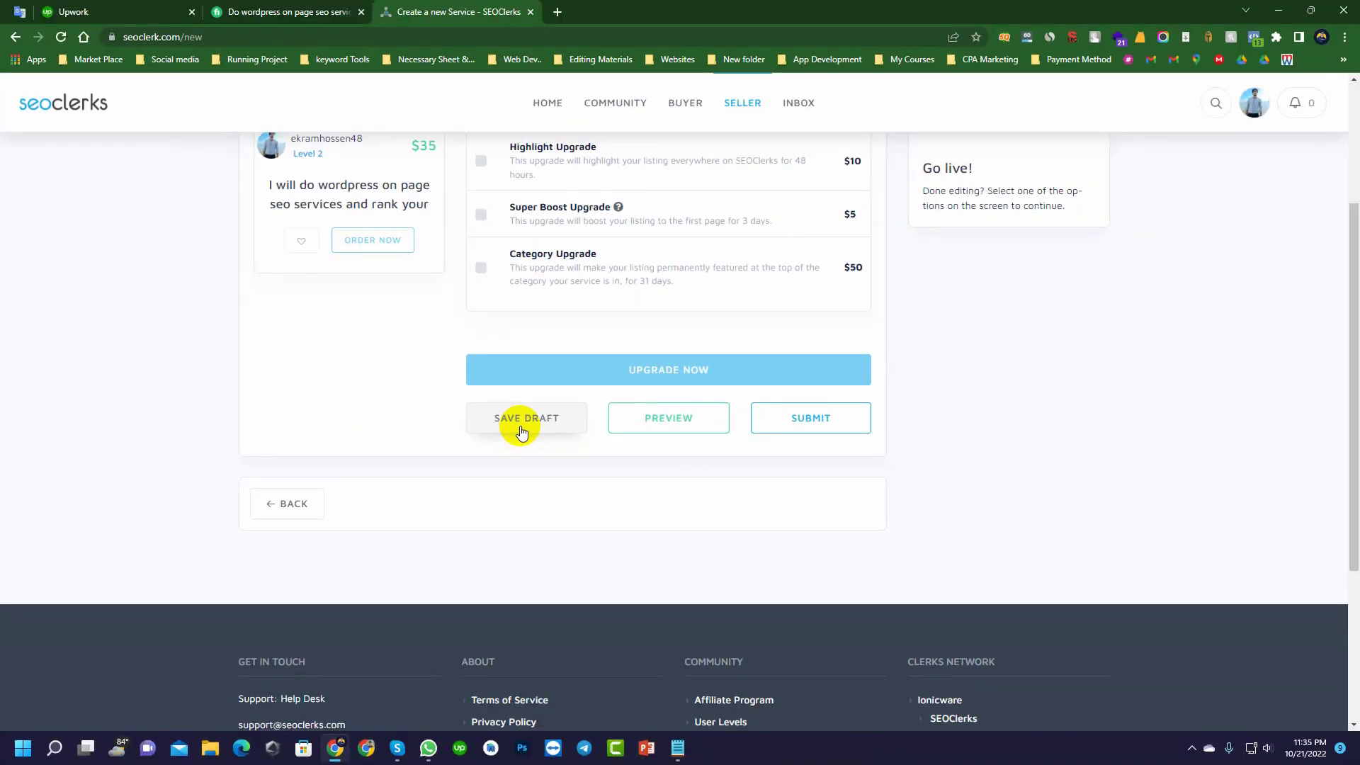
pyautogui.scroll(3, 522, 431)
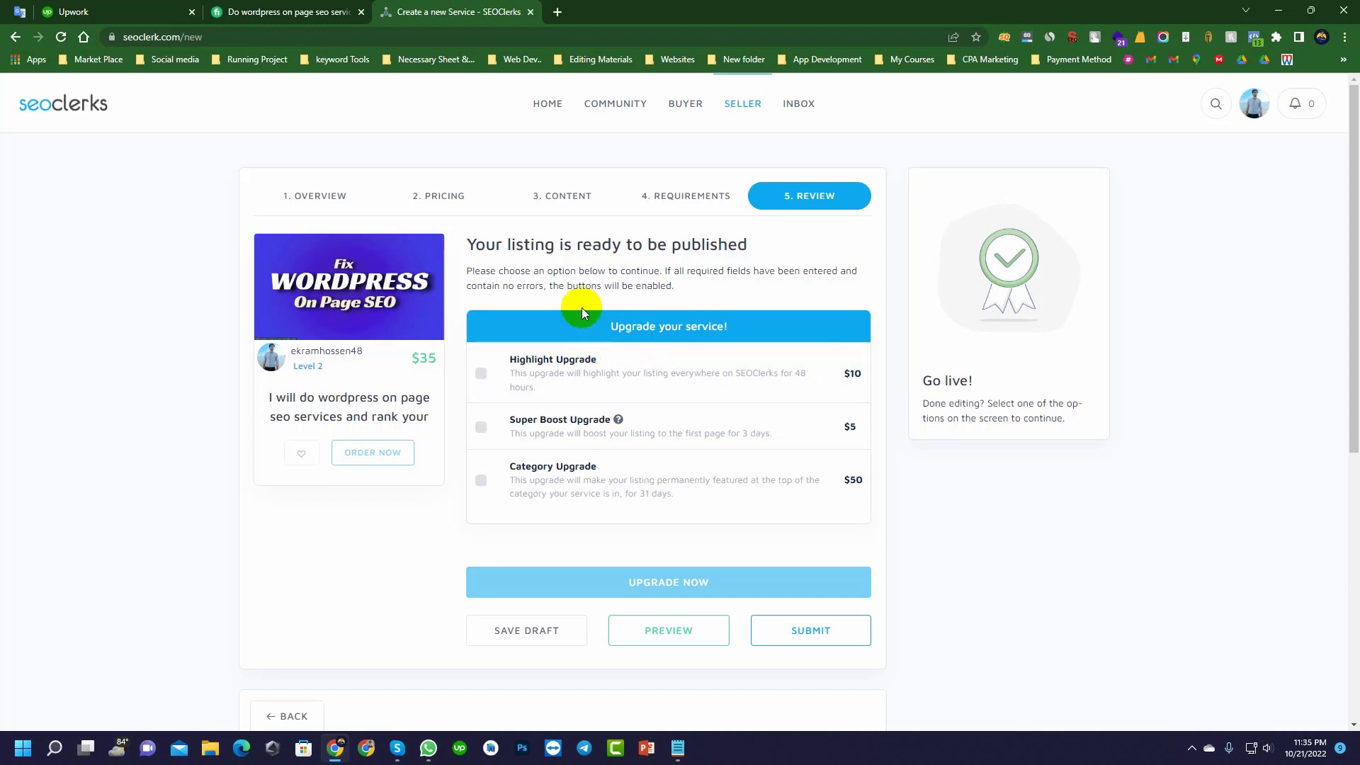
pyautogui.scroll(-2, 581, 307)
pyautogui.scroll(2, 582, 311)
pyautogui.click(843, 632)
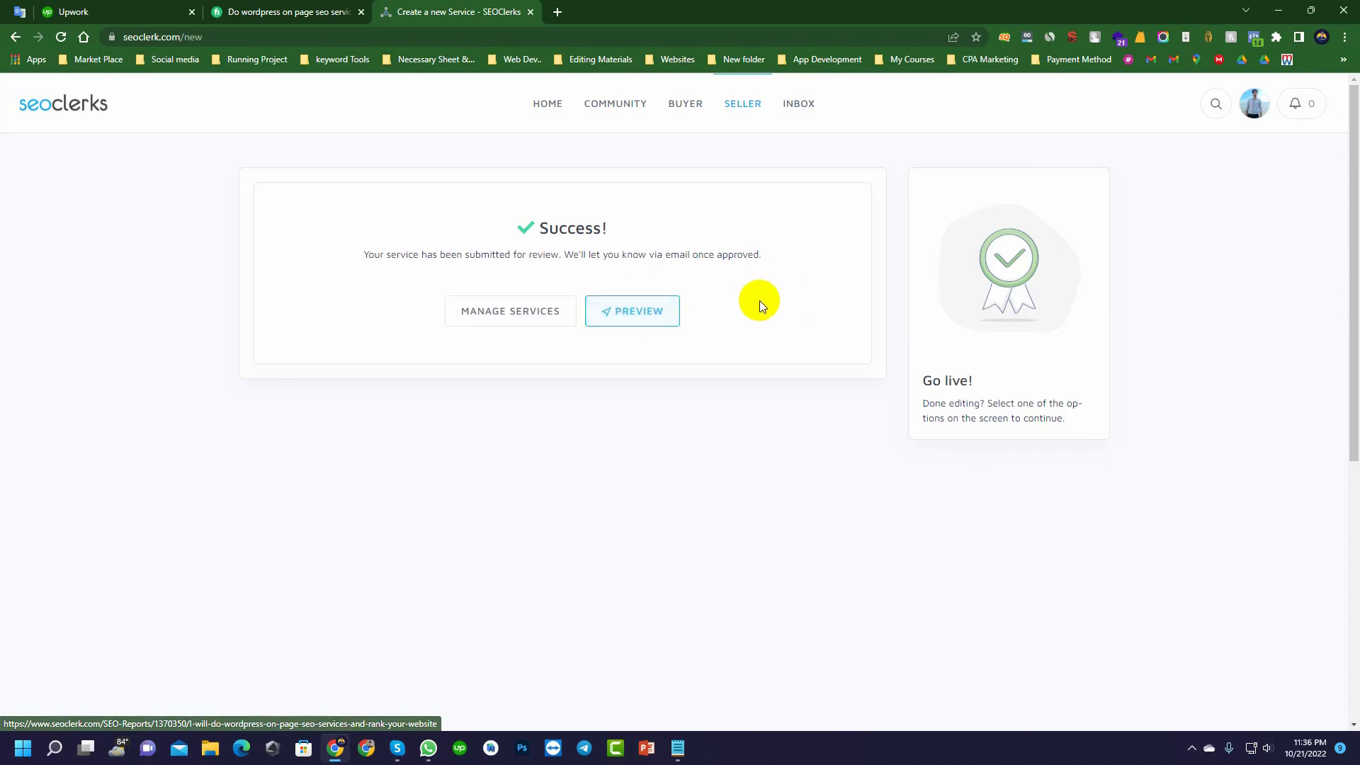
# - Preview the submitted service, dismiss the Highlight your Service offer, and examine the listing's images, price, description and platforms list
pyautogui.click(660, 311)
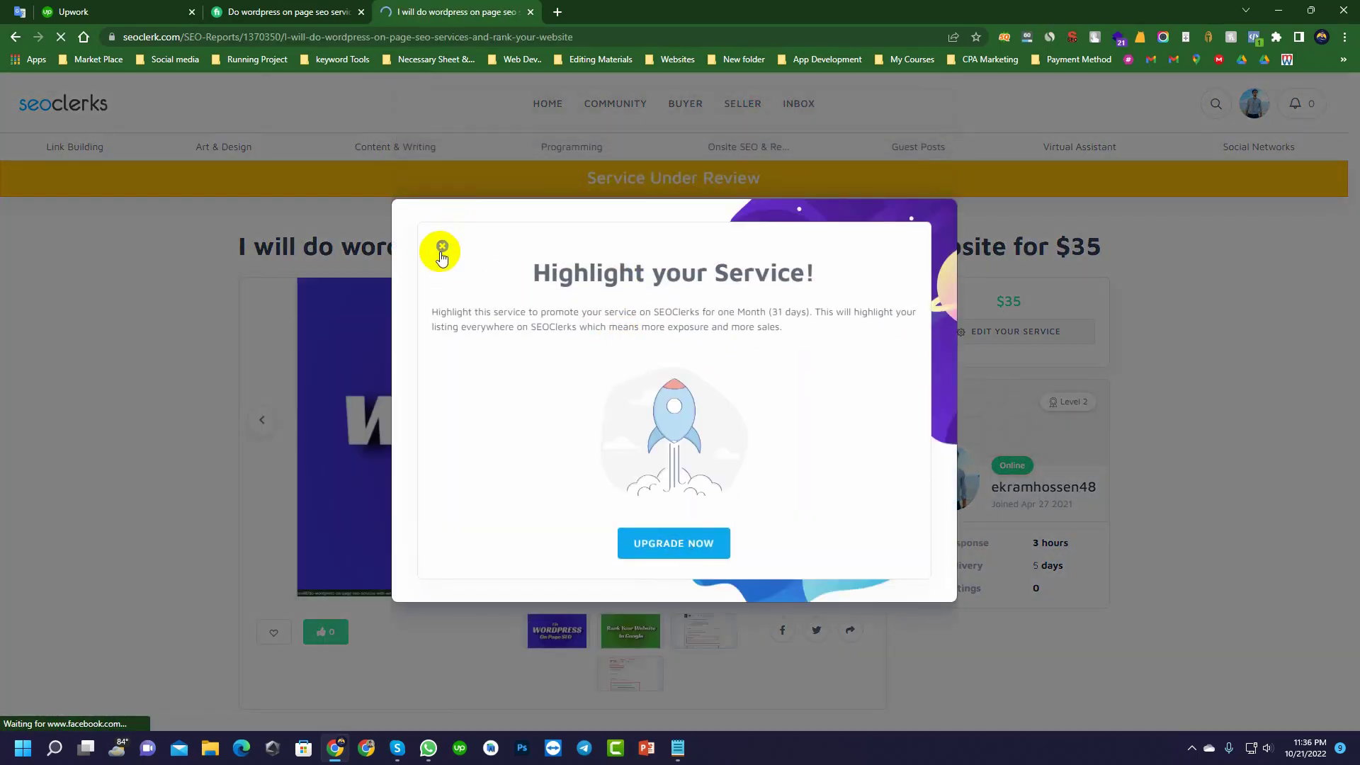
pyautogui.click(442, 246)
pyautogui.scroll(-15, 775, 396)
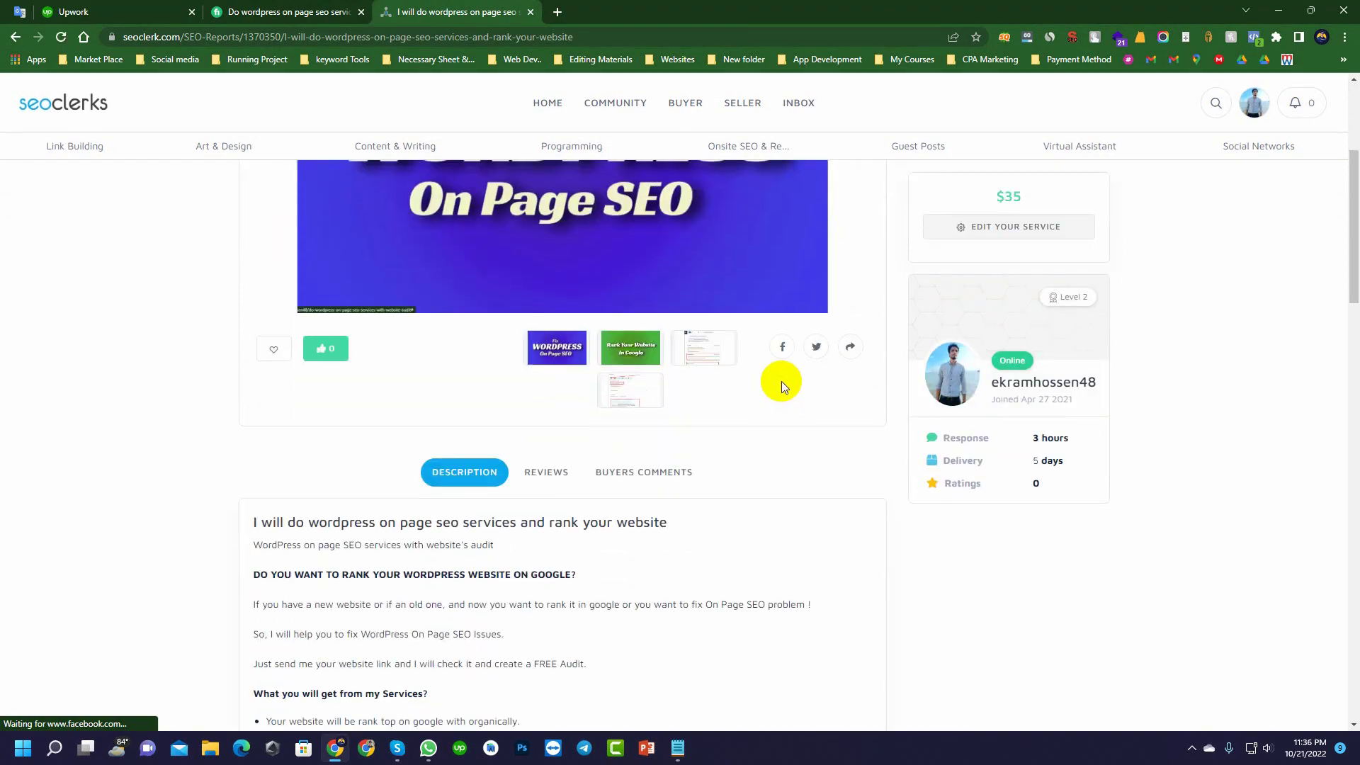
pyautogui.scroll(-4, 776, 371)
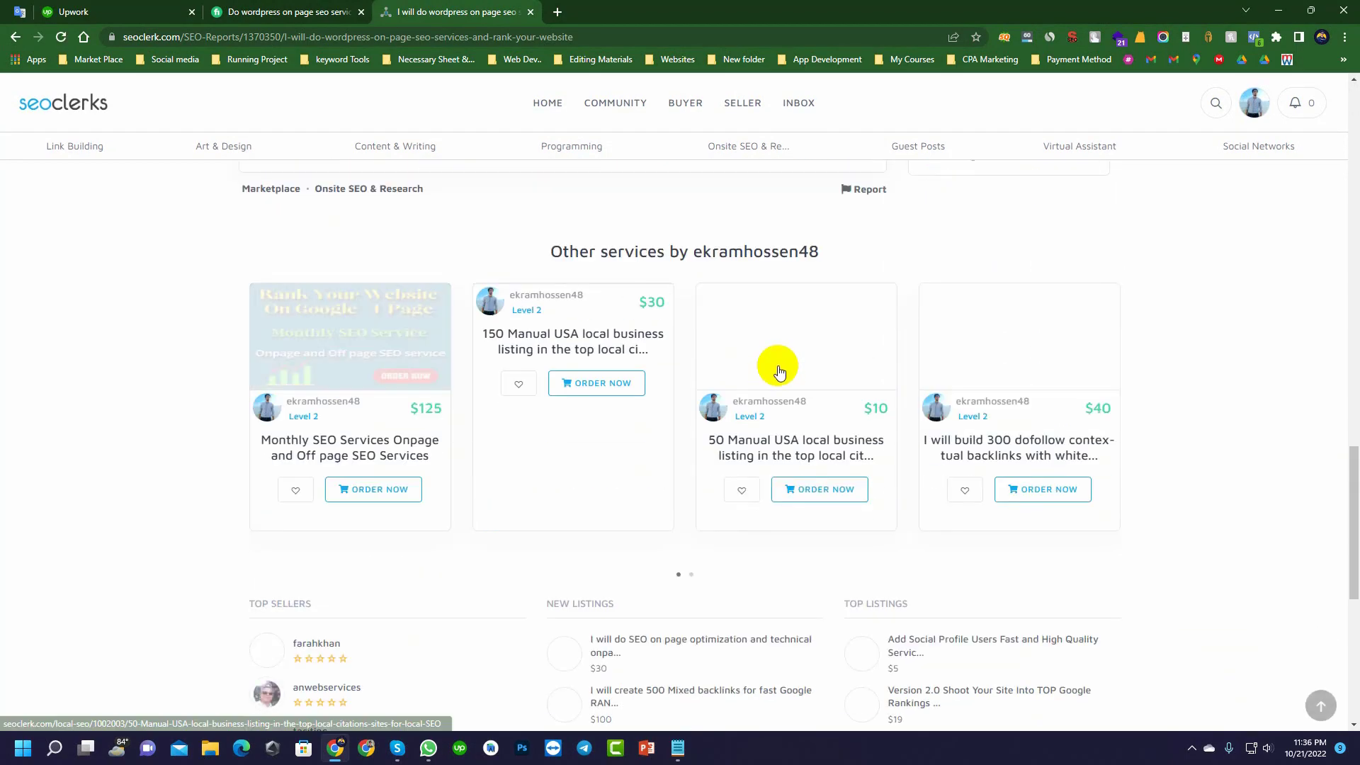
pyautogui.scroll(15, 776, 371)
pyautogui.scroll(7, 779, 367)
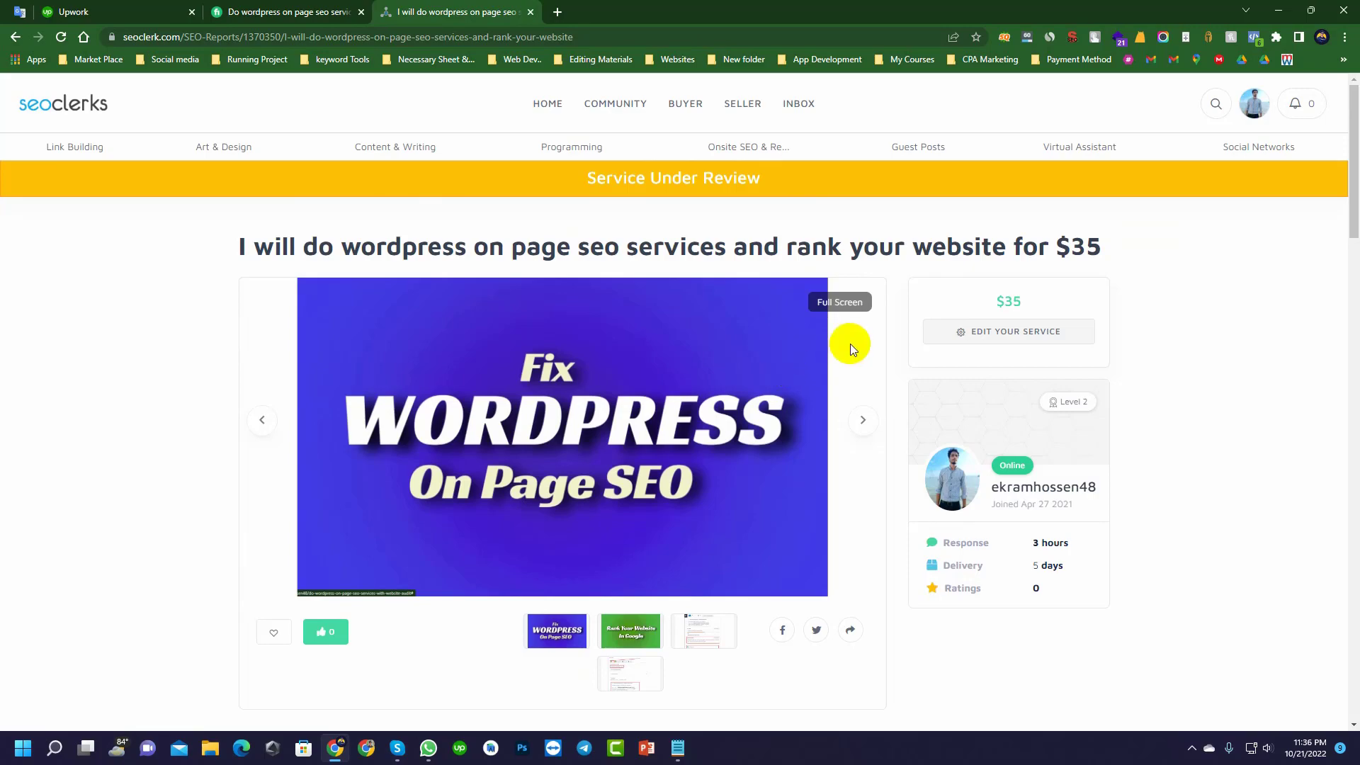
pyautogui.scroll(-1, 1074, 284)
pyautogui.scroll(-18, 1074, 280)
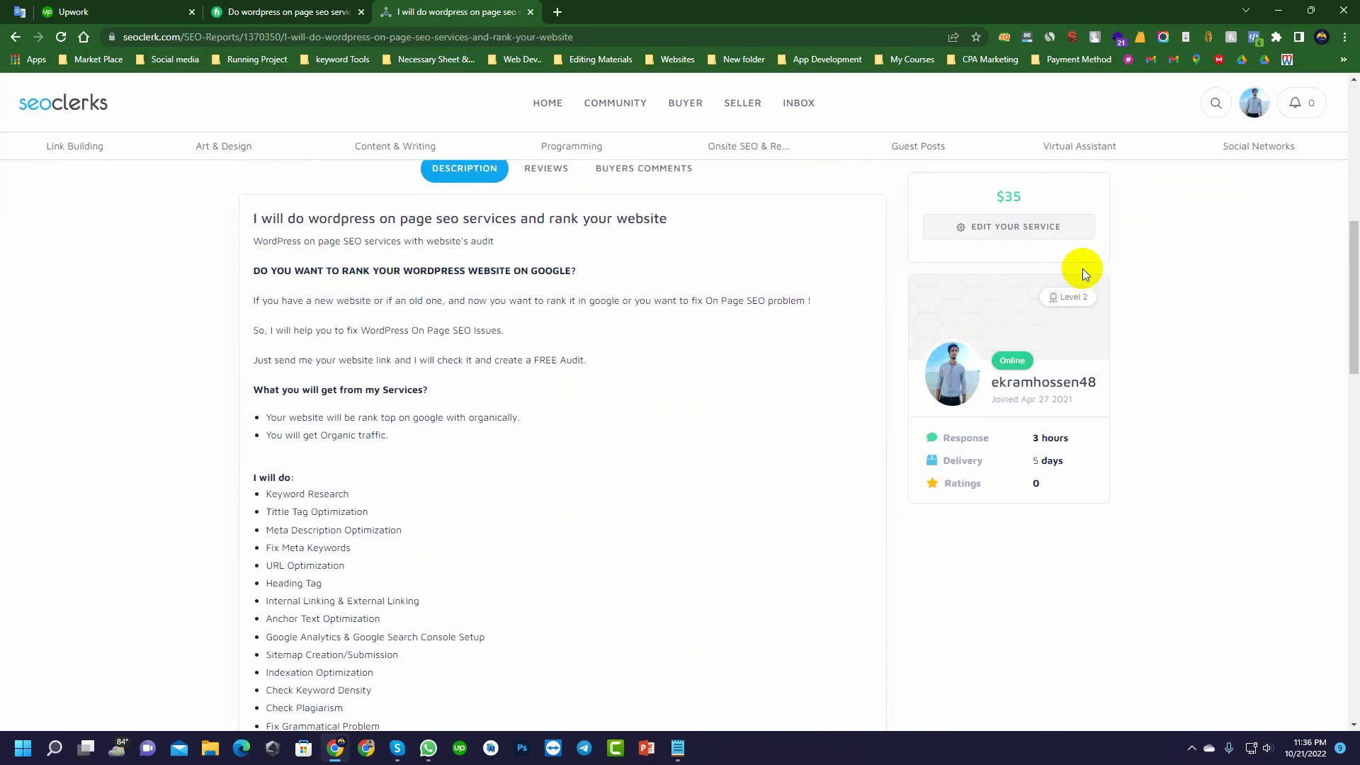
pyautogui.scroll(15, 837, 312)
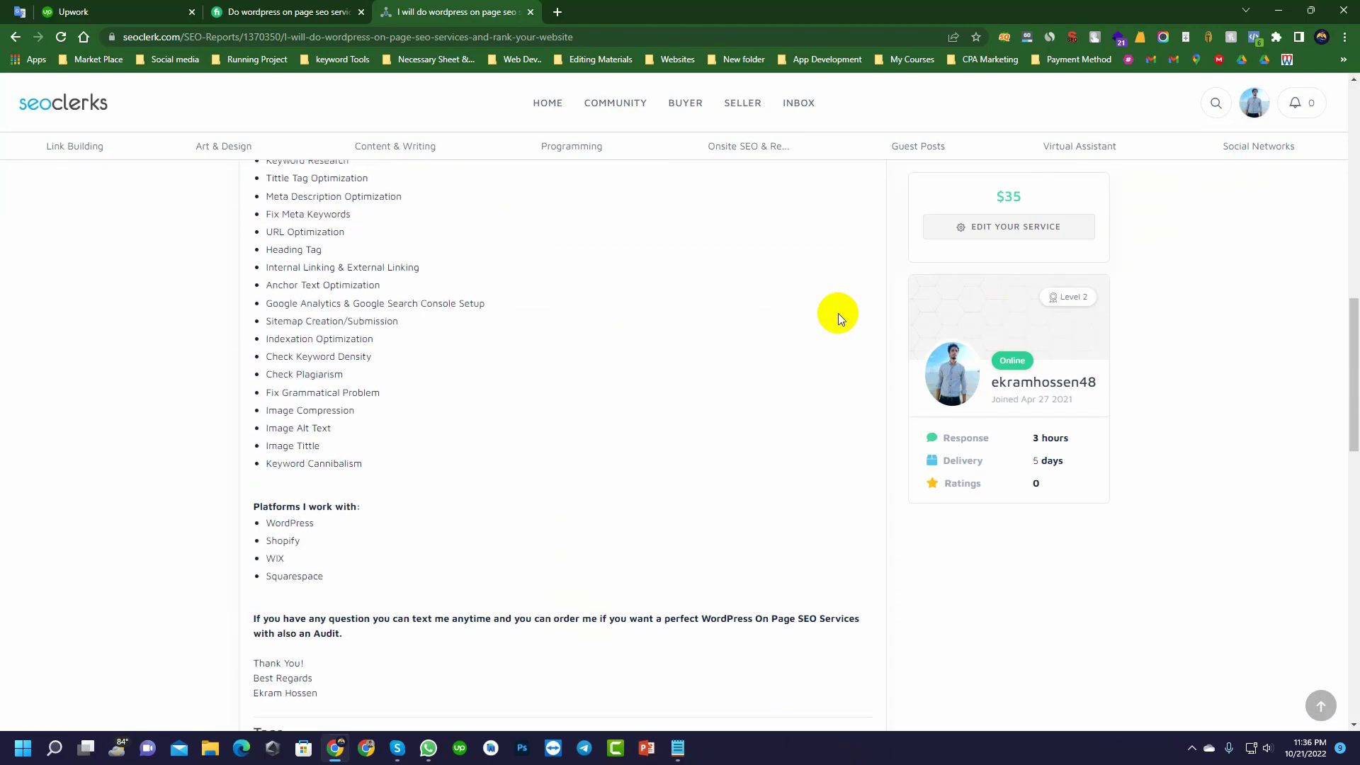
pyautogui.scroll(4, 878, 401)
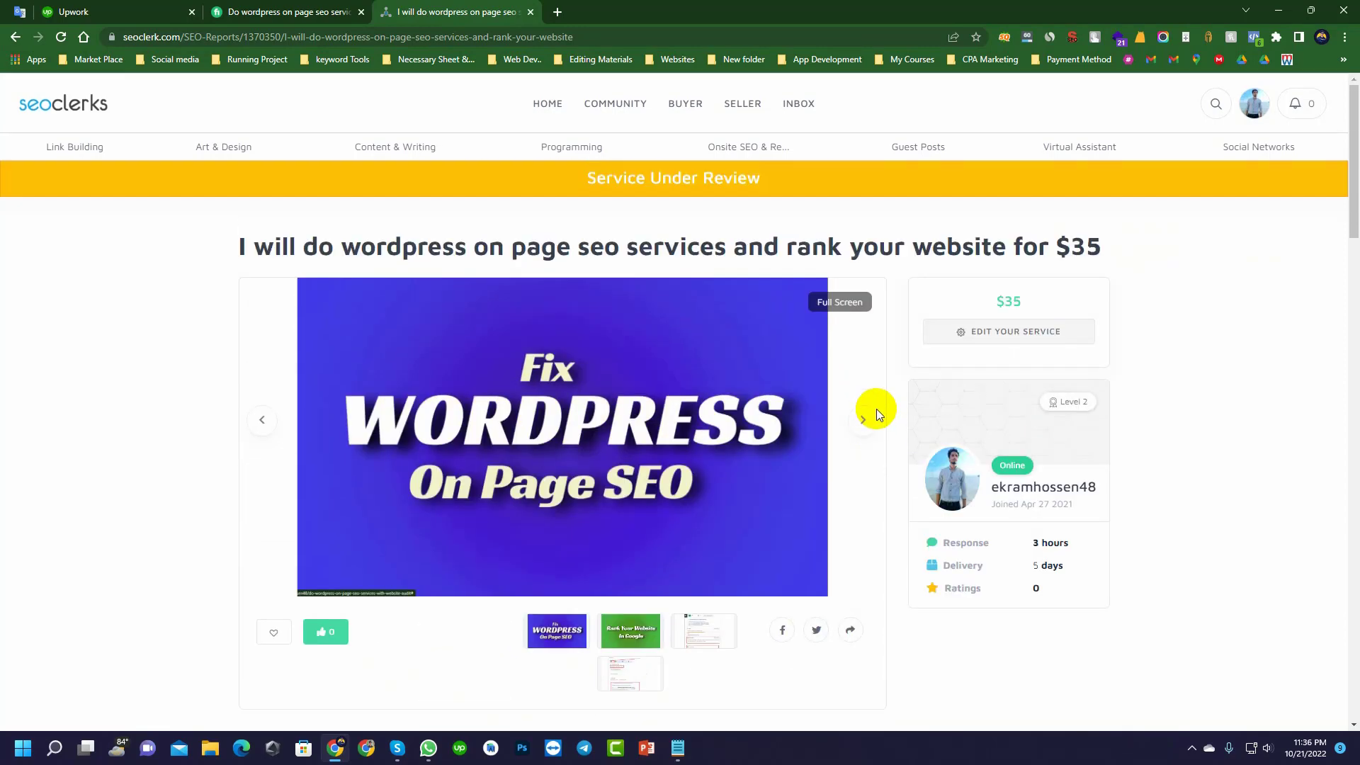